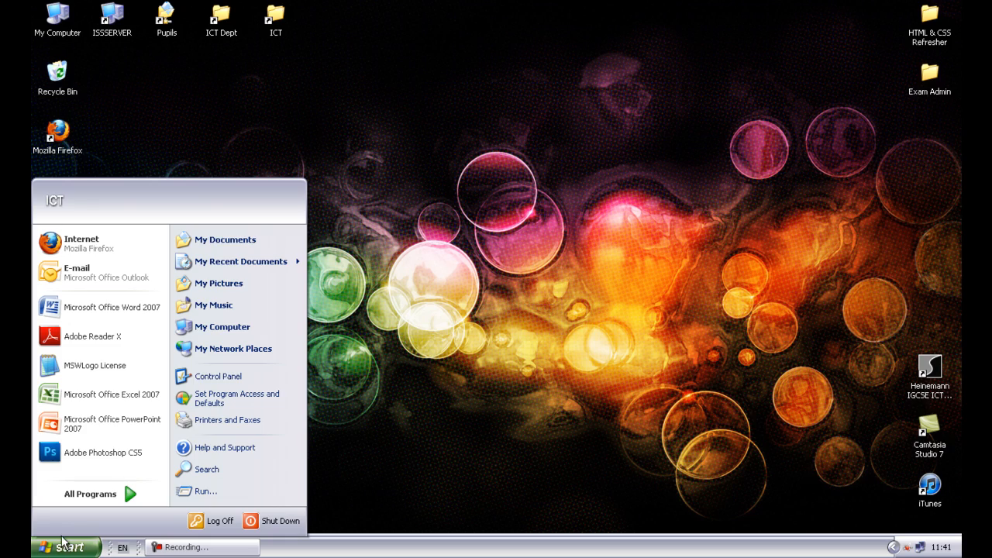
# - Start Microsoft Office Word 2007 with a blank document
pyautogui.click(85, 496)
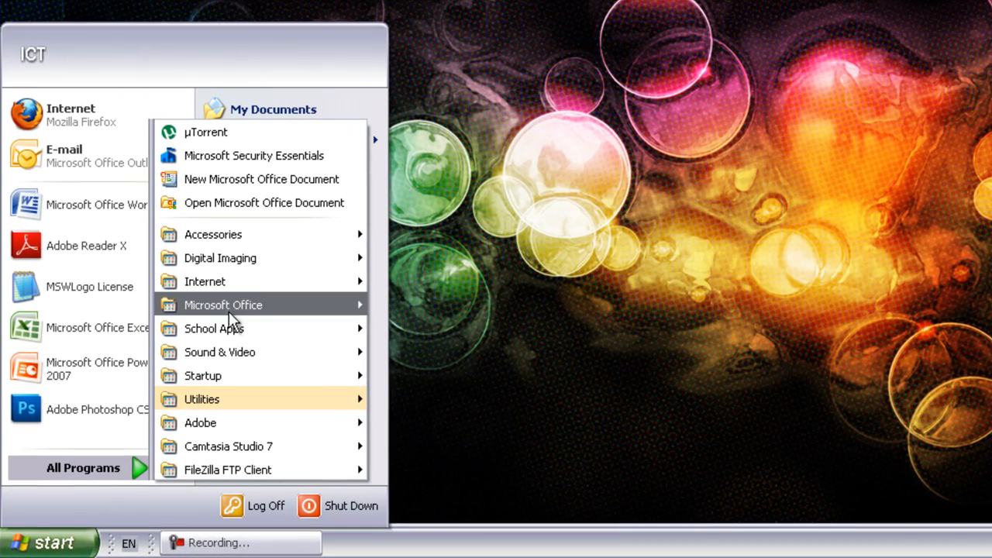
pyautogui.moveTo(229, 309)
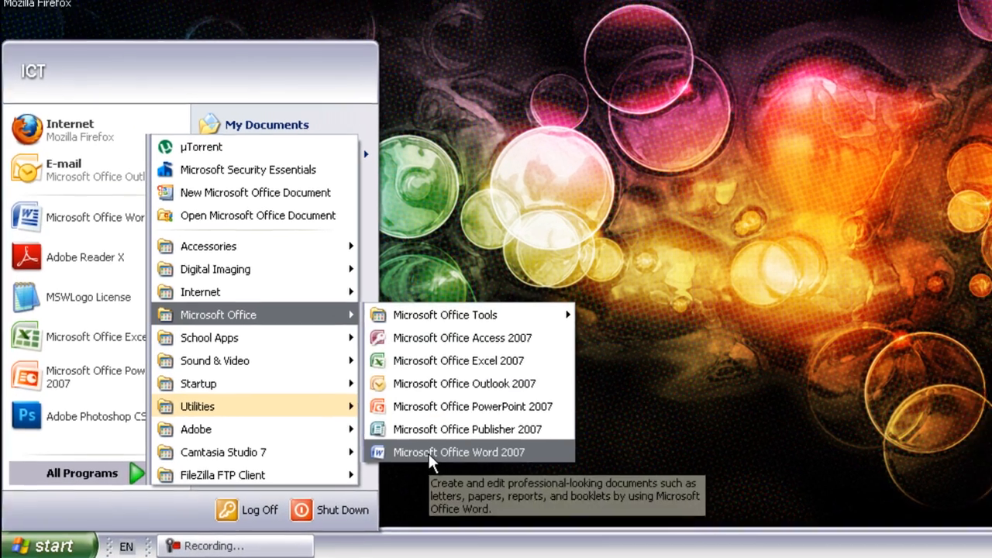
pyautogui.click(429, 454)
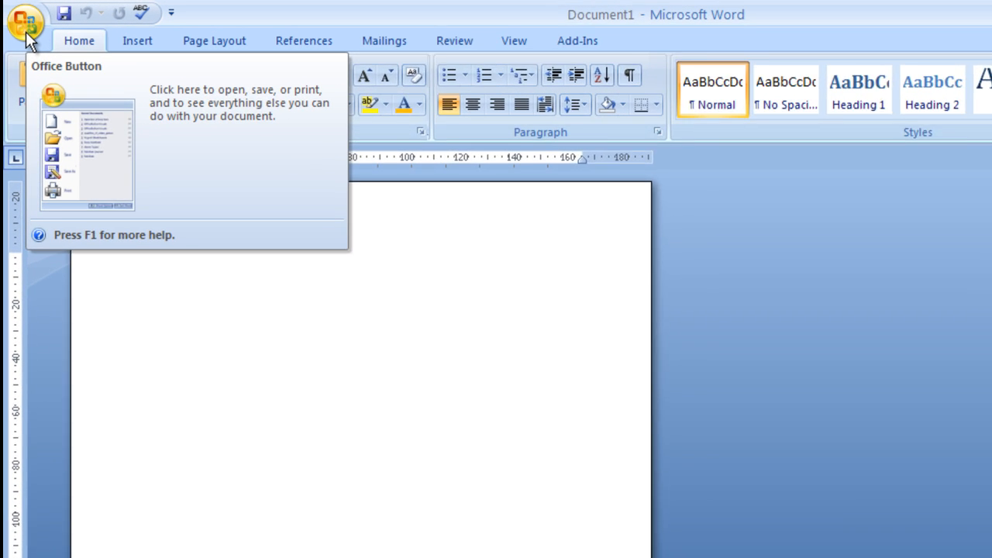
# - Examine the document-level commands for saving, printing, preparing, sending and publishing the document
pyautogui.click(24, 35)
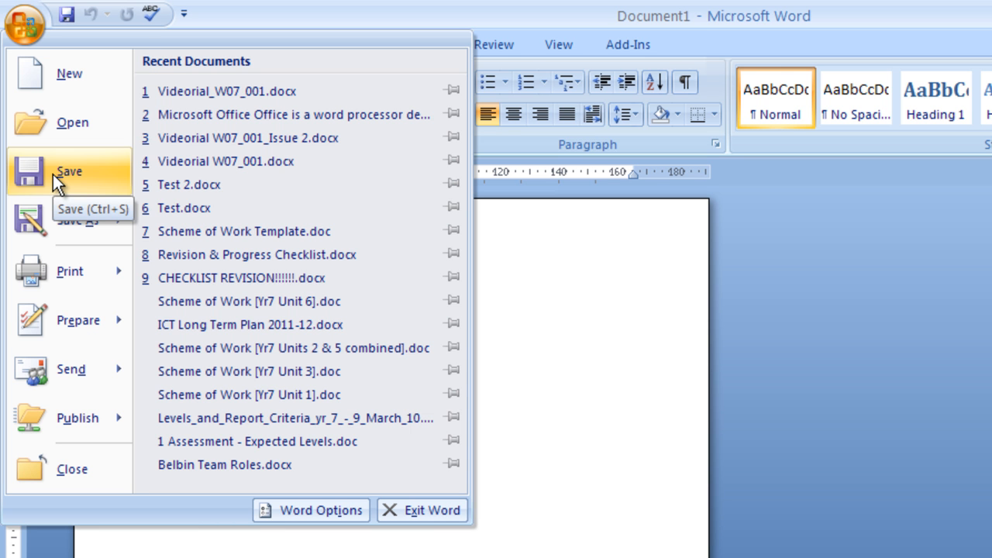
pyautogui.moveTo(49, 223)
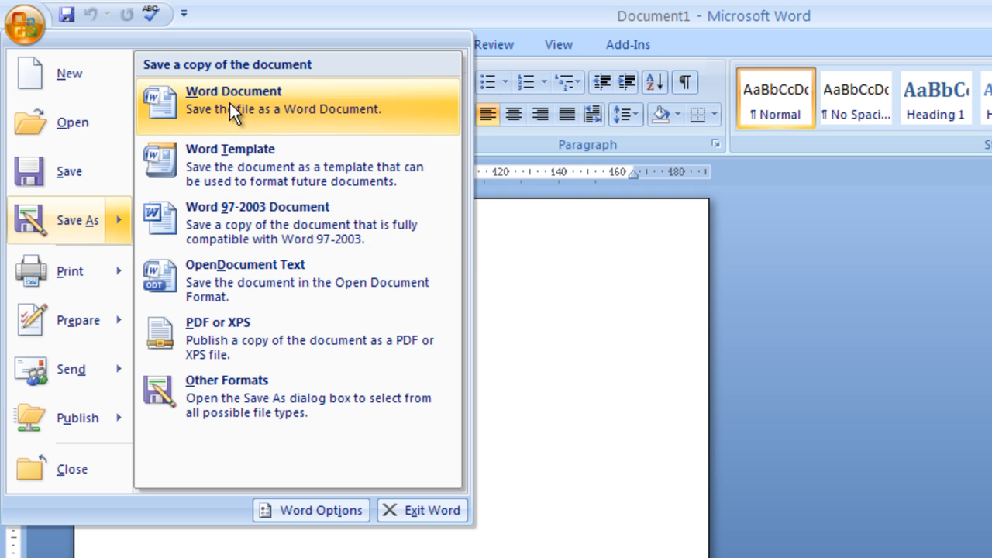
pyautogui.moveTo(76, 277)
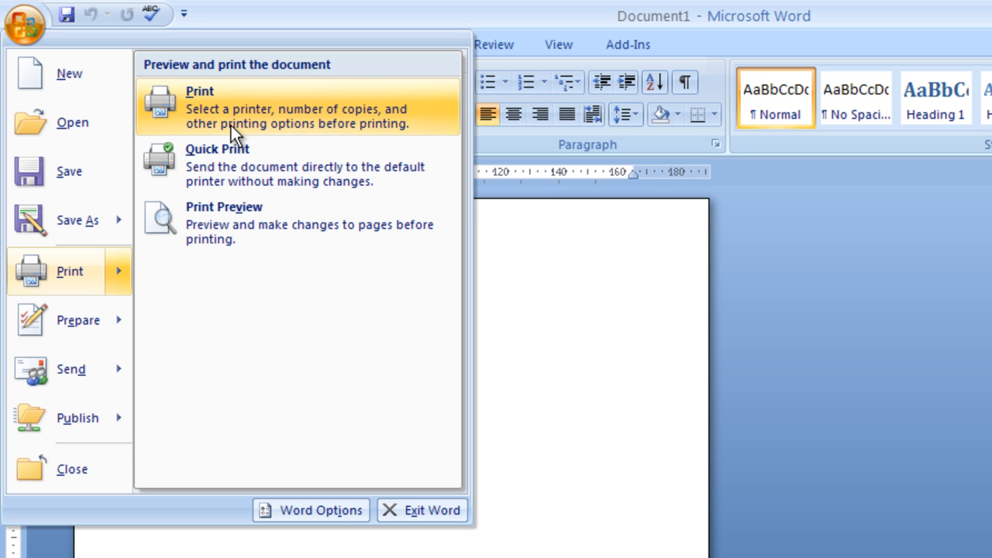
pyautogui.moveTo(72, 318)
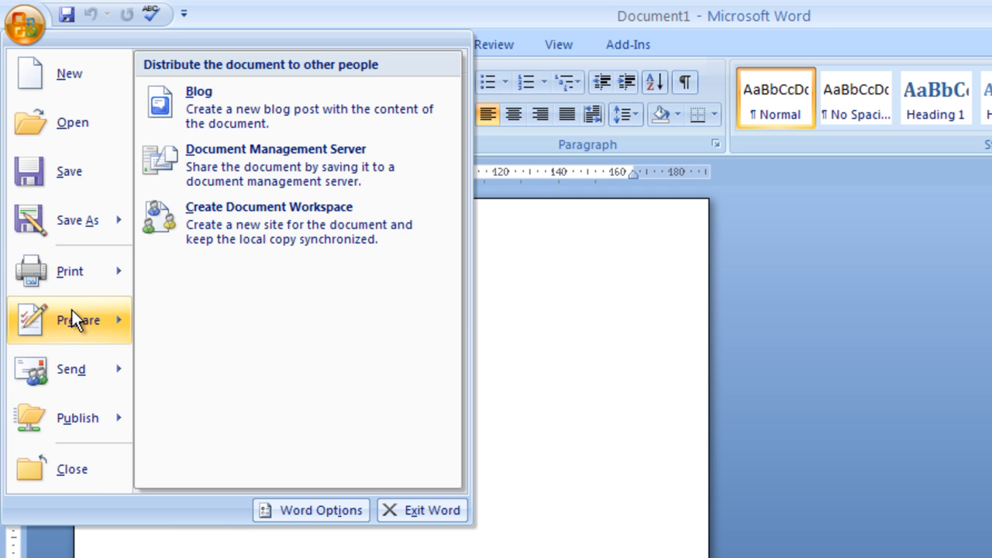
pyautogui.moveTo(82, 411)
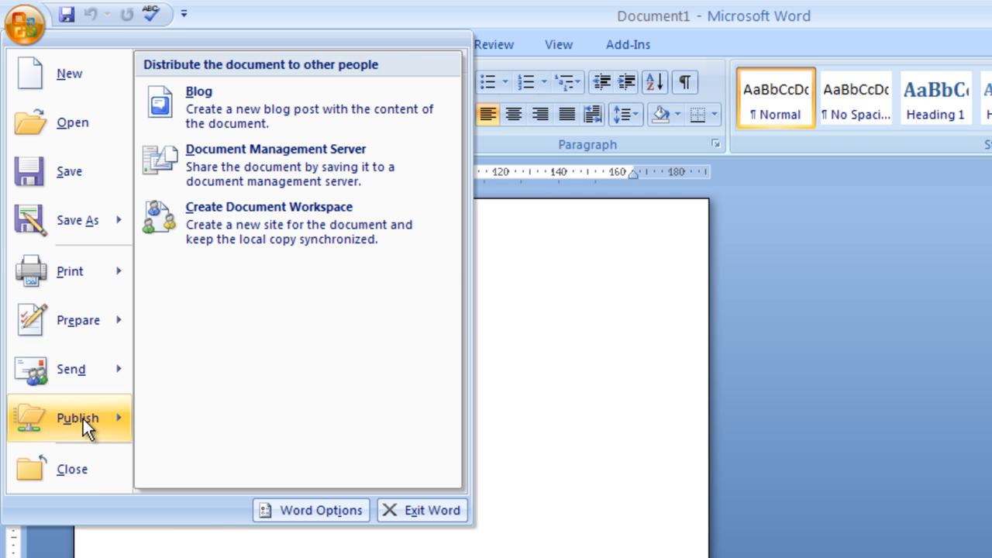
pyautogui.moveTo(63, 371)
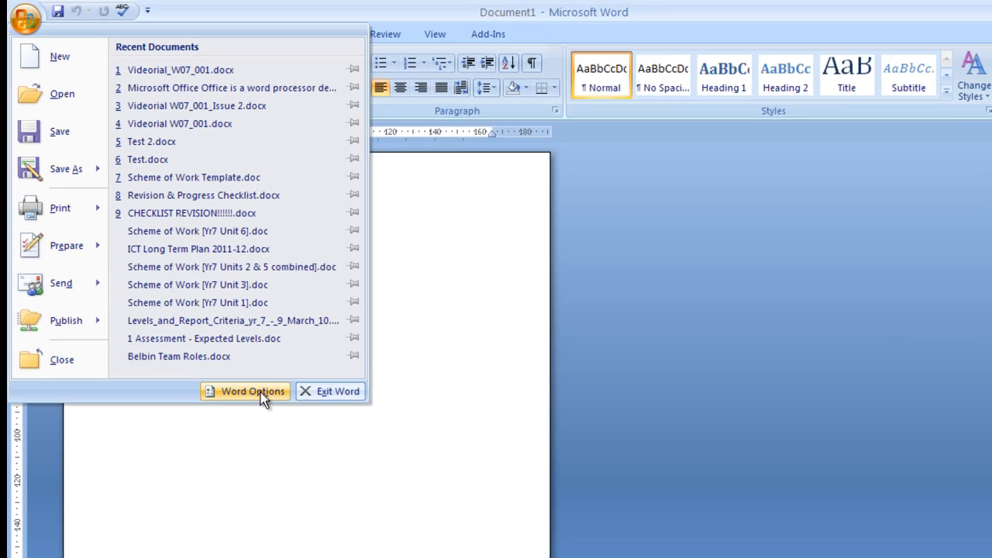
# - Open Word Options and look through the Display, Proofing, Save and Advanced settings
pyautogui.click(326, 501)
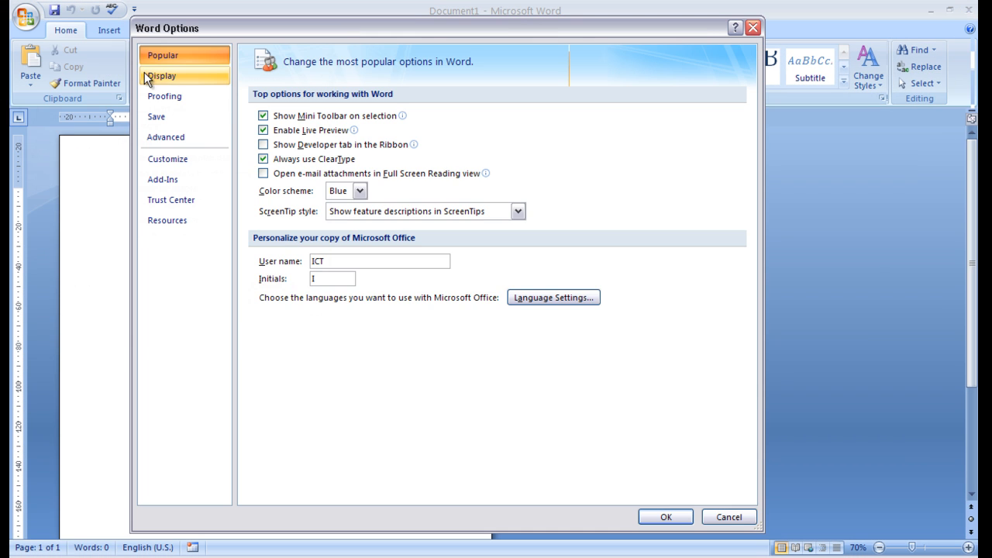
pyautogui.click(144, 73)
pyautogui.click(156, 95)
pyautogui.click(156, 116)
pyautogui.click(156, 136)
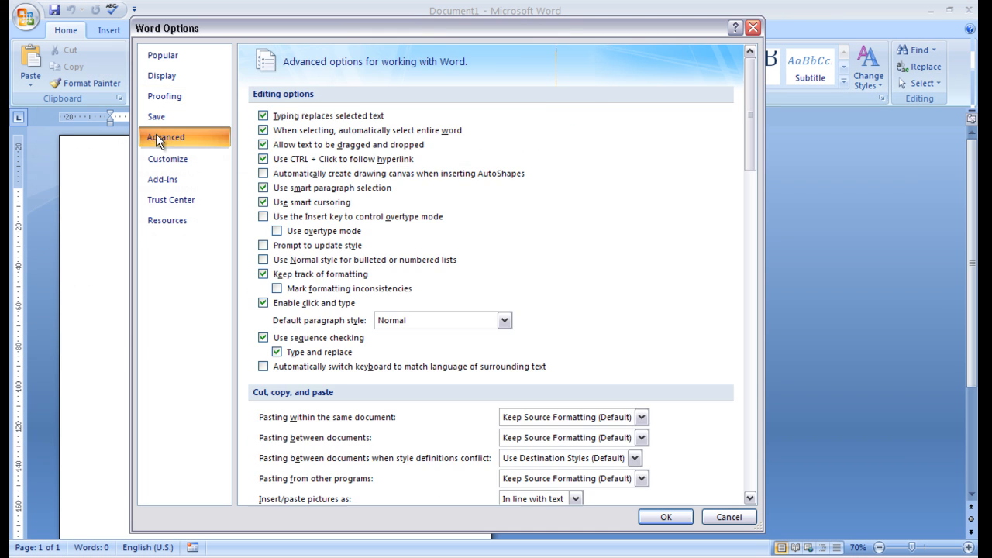
pyautogui.click(161, 117)
pyautogui.click(169, 137)
# - Set the measurement units to Millimeters in the Advanced display options and apply the settings
pyautogui.moveTo(749, 124); pyautogui.dragTo(757, 328)
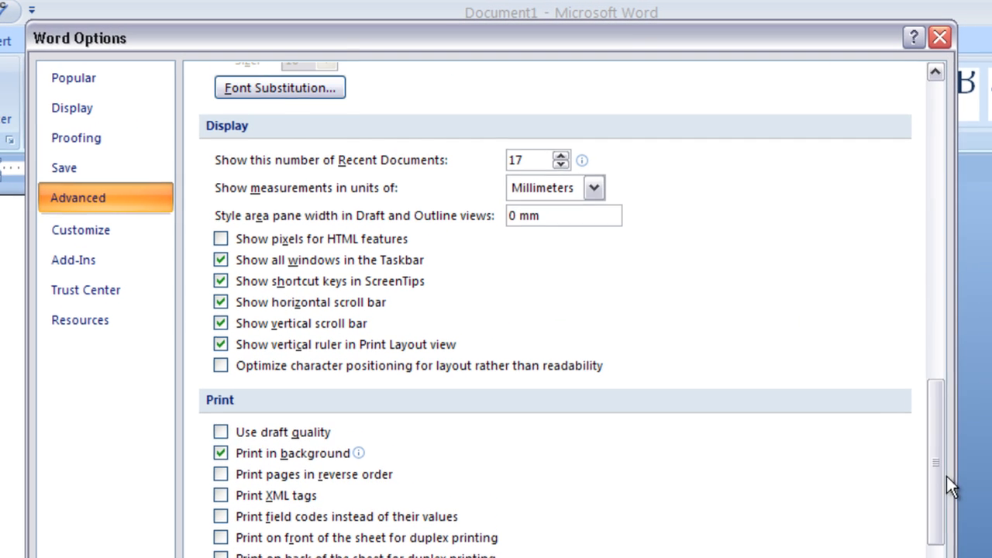
pyautogui.click(586, 190)
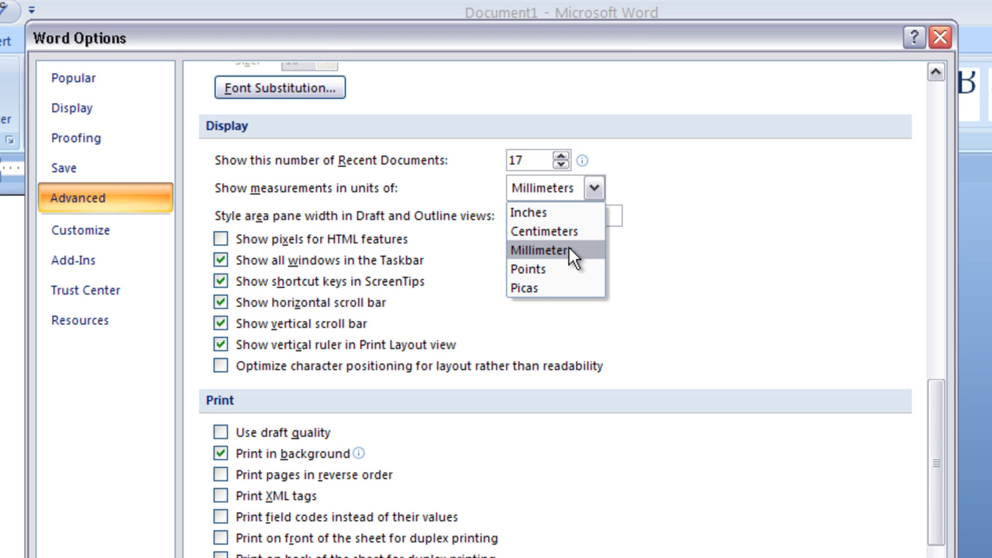
pyautogui.click(569, 249)
pyautogui.click(594, 187)
pyautogui.click(596, 248)
pyautogui.click(593, 184)
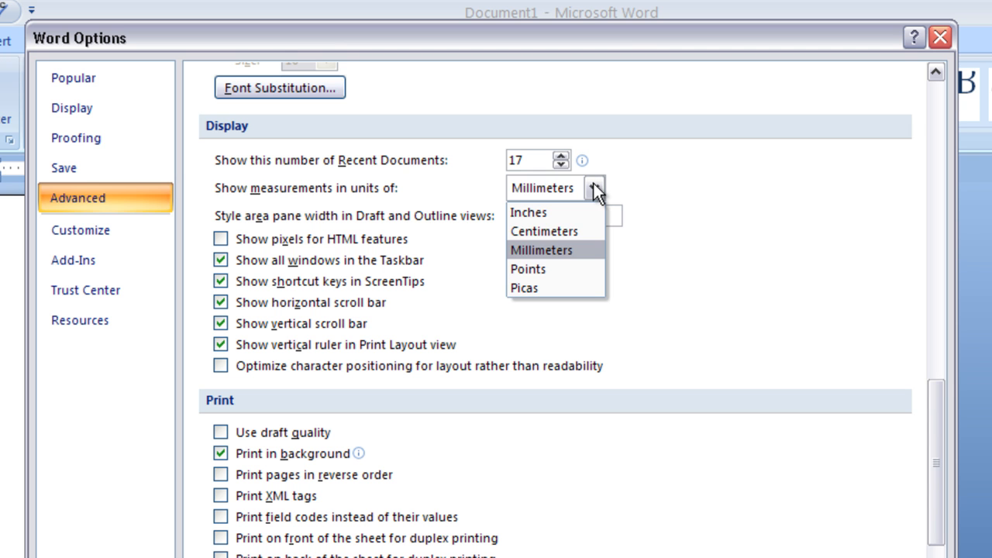
pyautogui.click(581, 249)
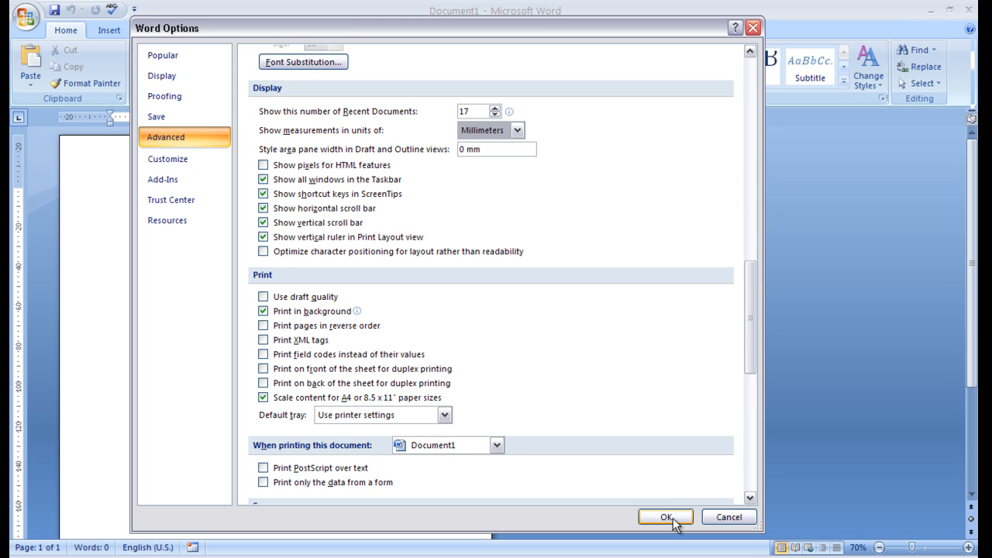
pyautogui.click(666, 518)
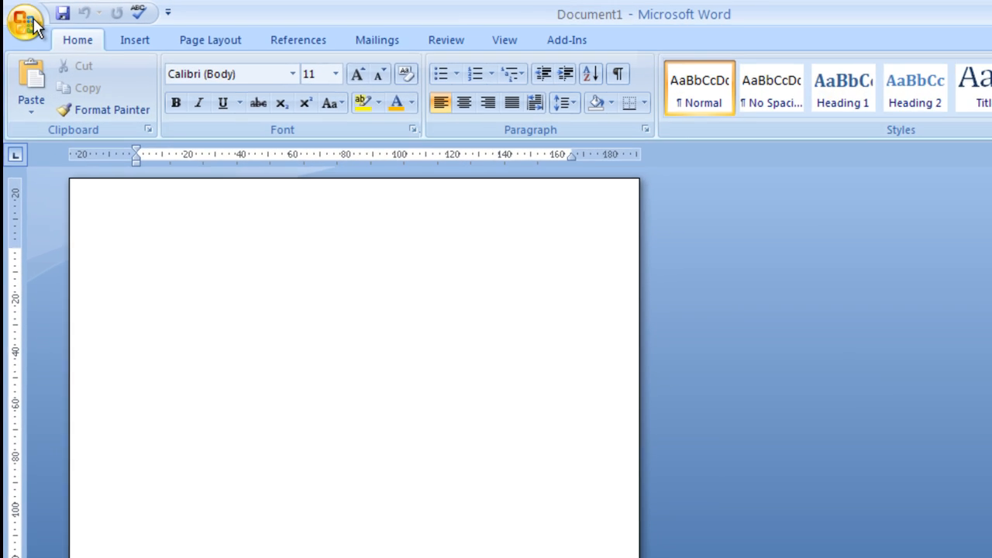
pyautogui.click(26, 16)
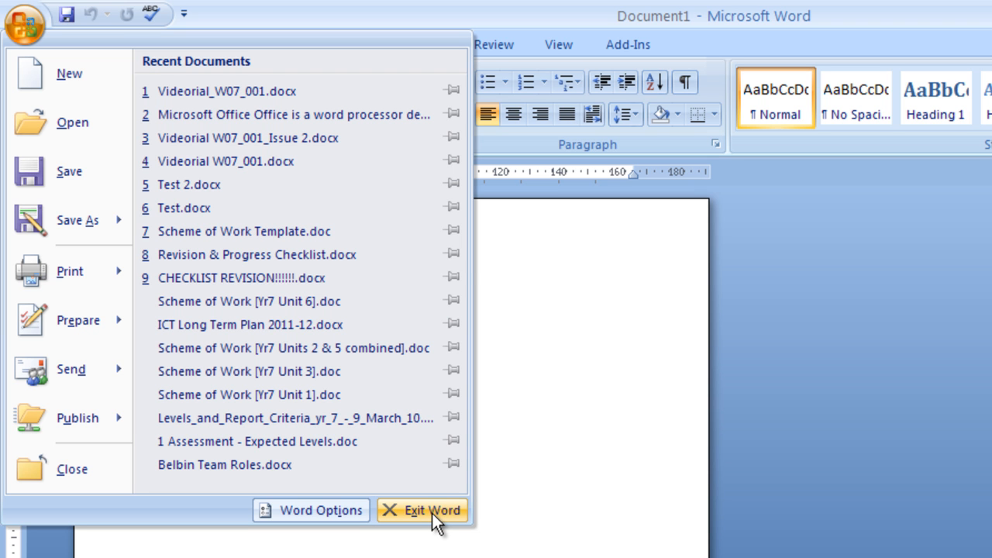
pyautogui.click(523, 516)
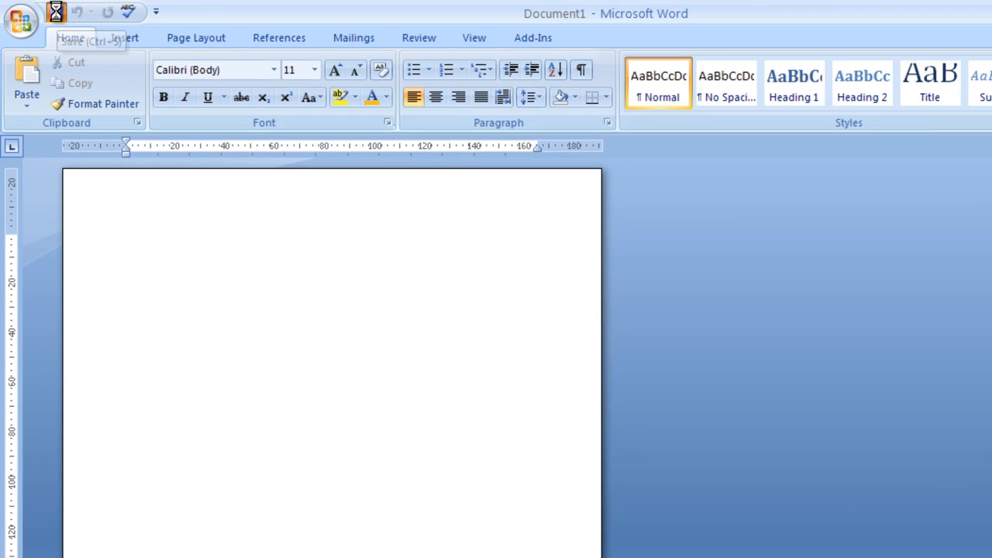
pyautogui.click(91, 21)
pyautogui.click(853, 505)
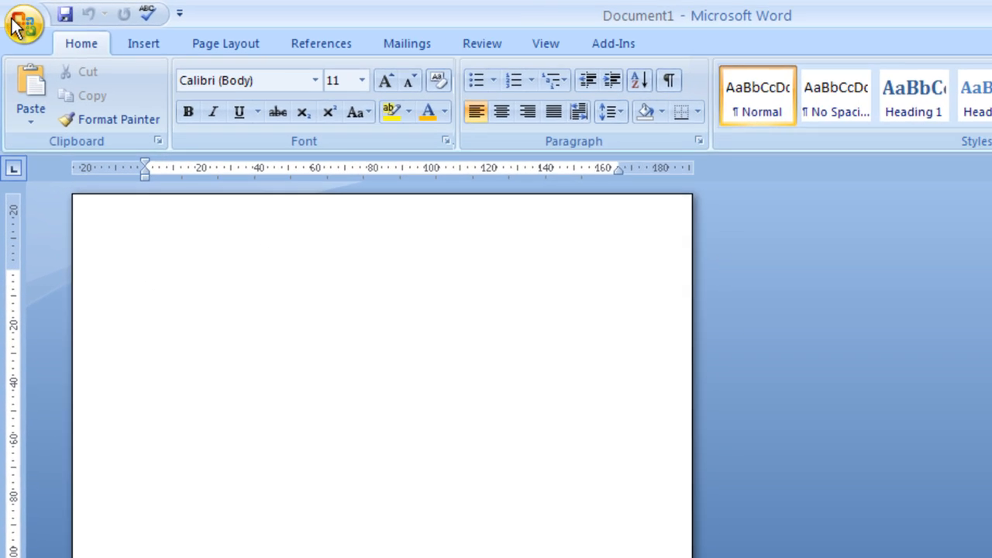
pyautogui.click(17, 25)
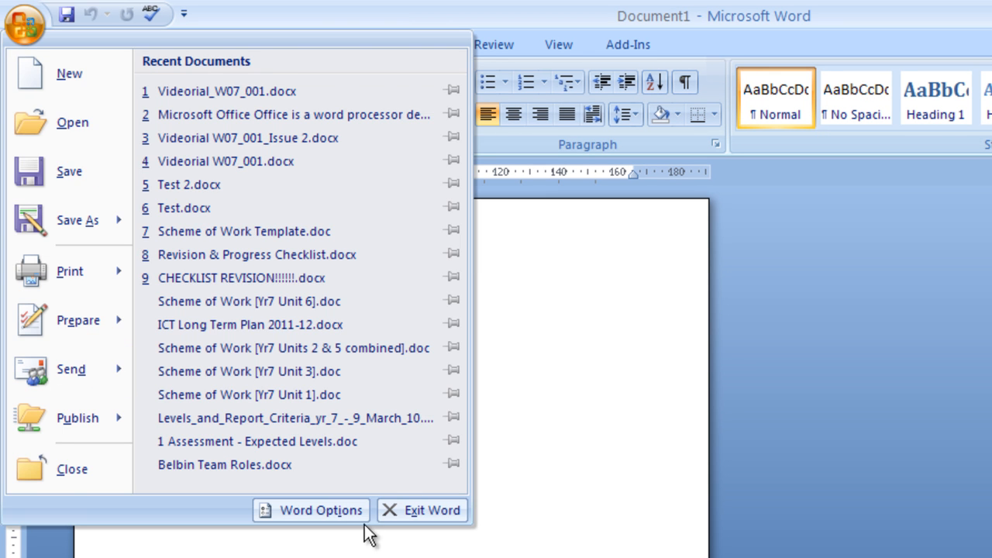
pyautogui.click(577, 436)
pyautogui.click(27, 31)
pyautogui.click(635, 526)
# - Remove the Spelling & Grammar command from the Quick Access Toolbar and add it back
pyautogui.click(184, 13)
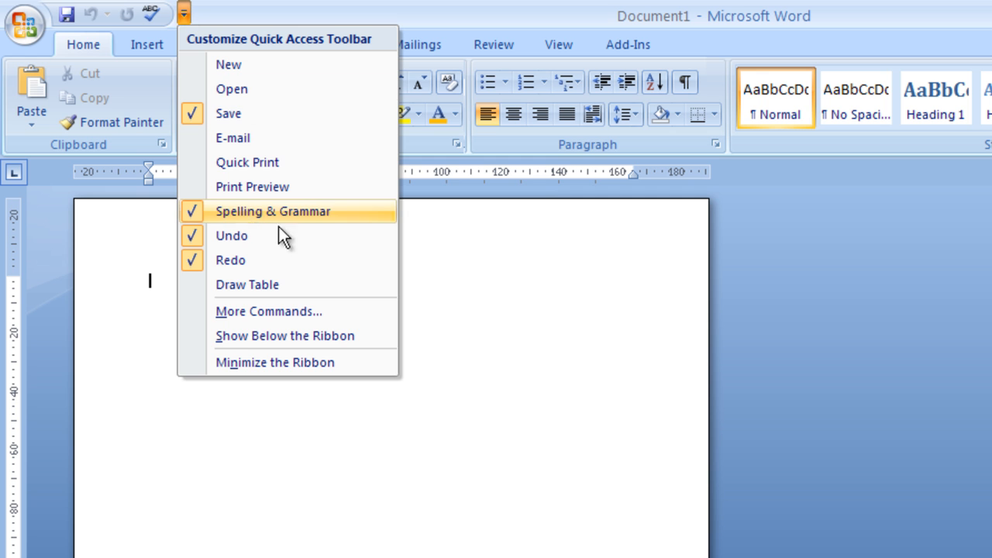
pyautogui.click(198, 210)
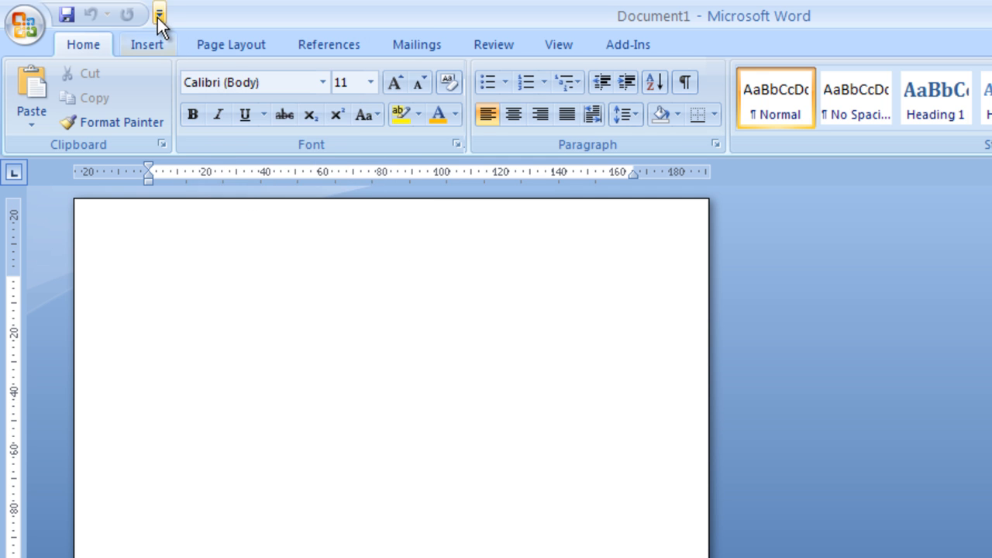
pyautogui.click(159, 13)
pyautogui.click(173, 211)
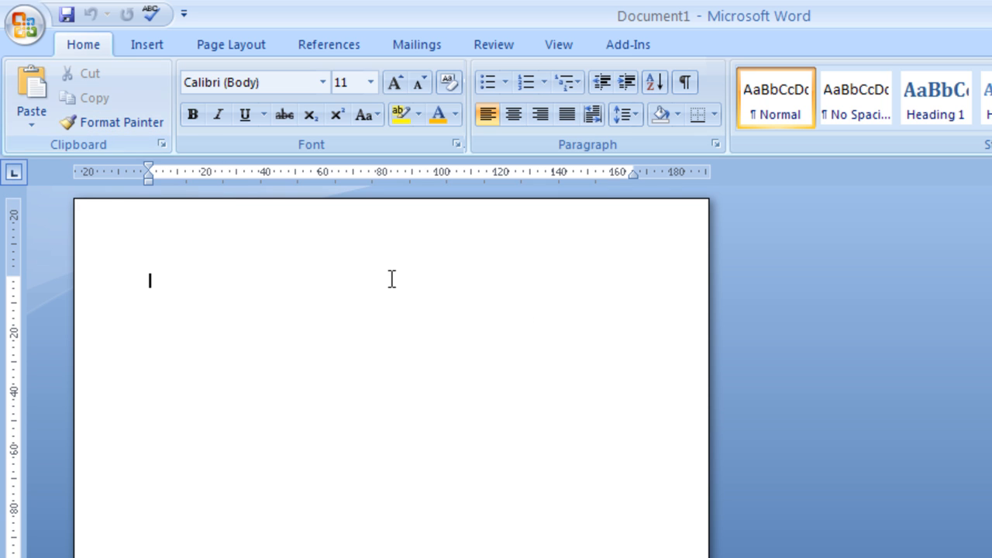
# - Paste the copied paragraph about Microsoft Office Word into the blank document as Unformatted Text
pyautogui.click(26, 118)
pyautogui.click(74, 171)
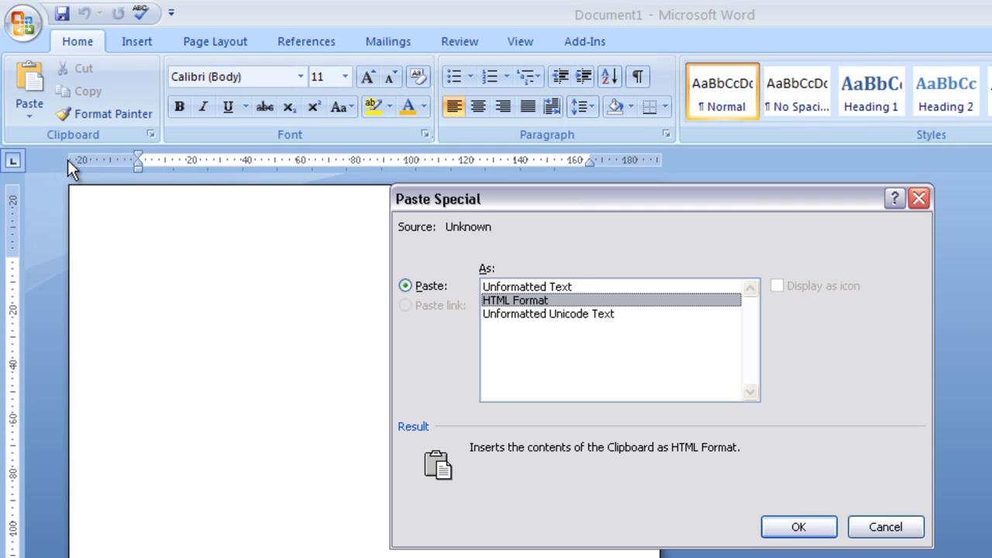
pyautogui.click(560, 287)
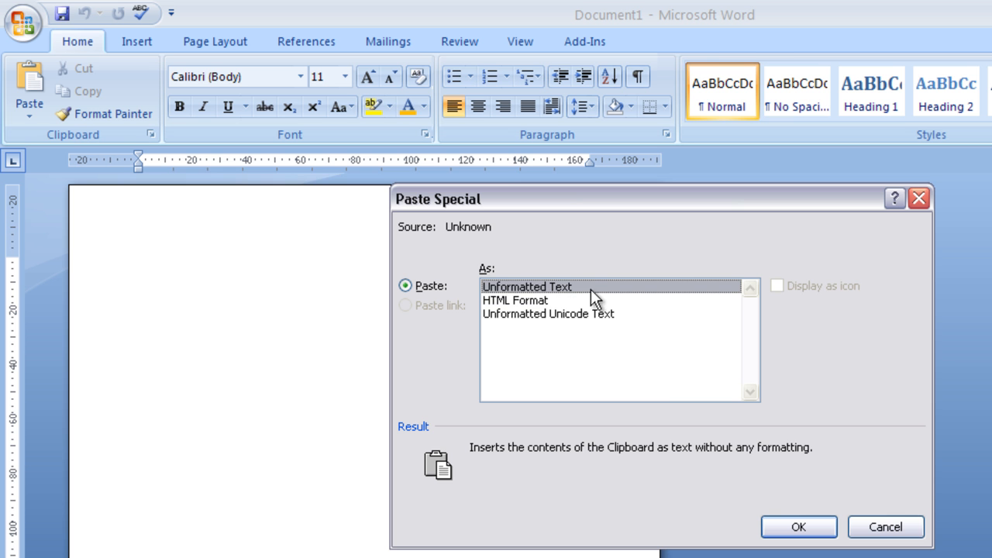
pyautogui.click(806, 528)
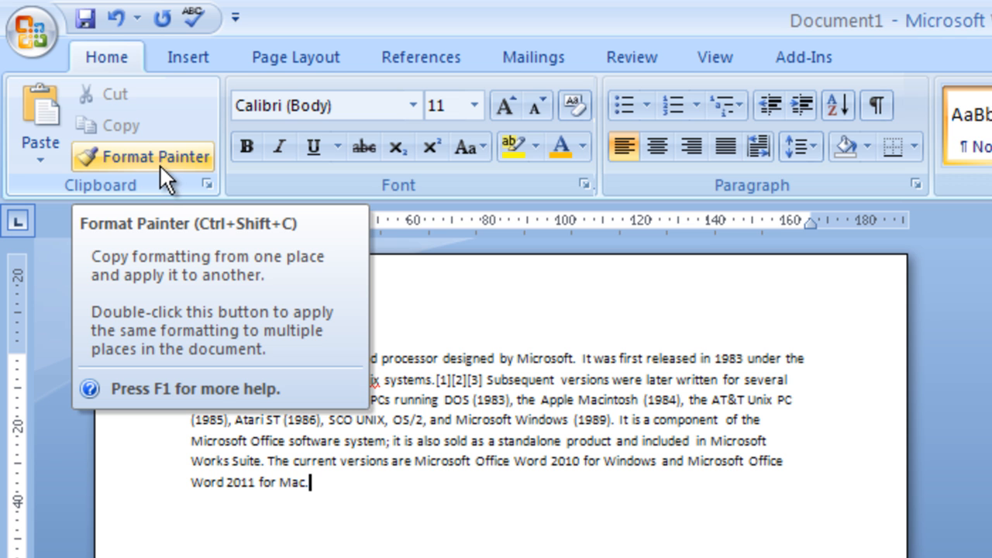
# - Make the word "also" bold and copy its formatting to "standalone" with Format Painter
pyautogui.doubleClick(430, 441)
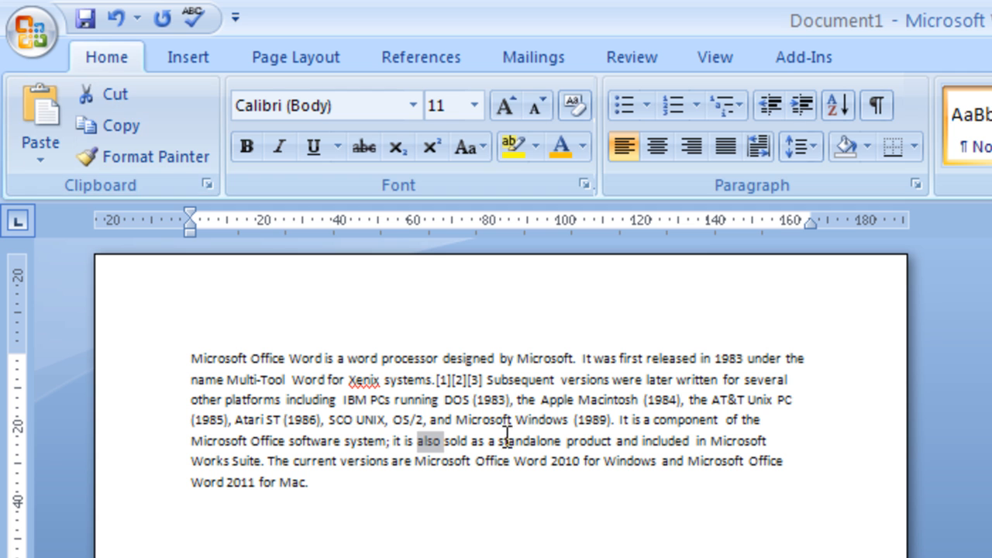
pyautogui.click(245, 147)
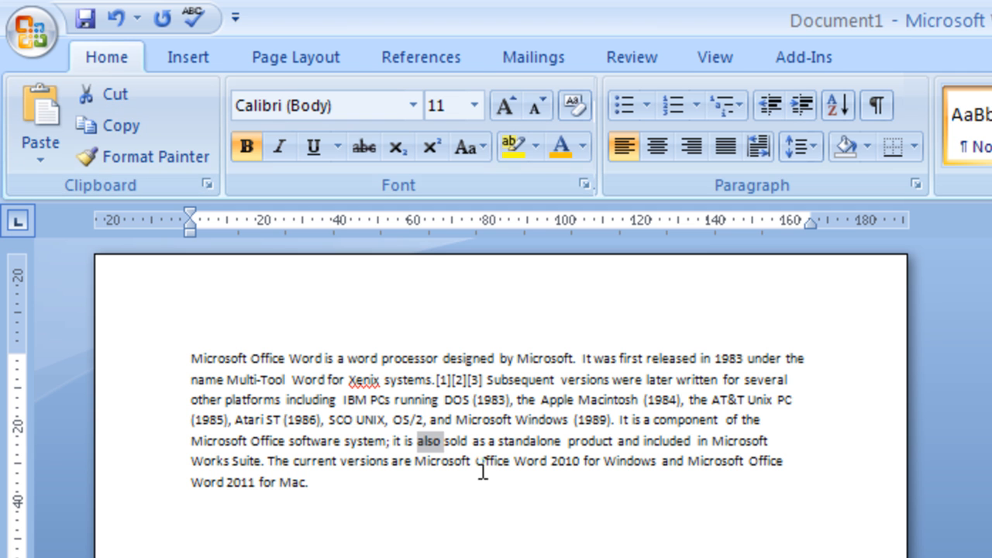
pyautogui.click(186, 160)
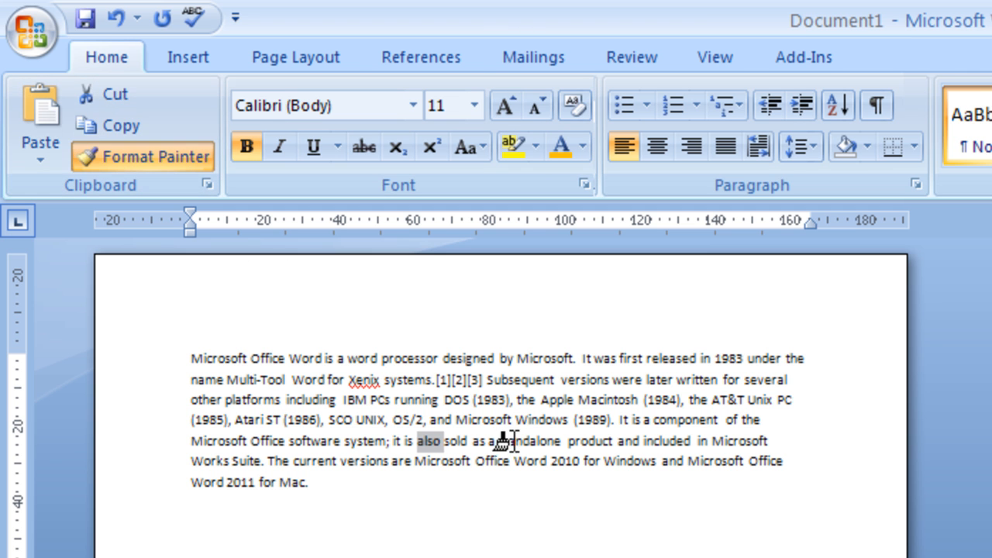
pyautogui.moveTo(499, 440); pyautogui.dragTo(562, 440)
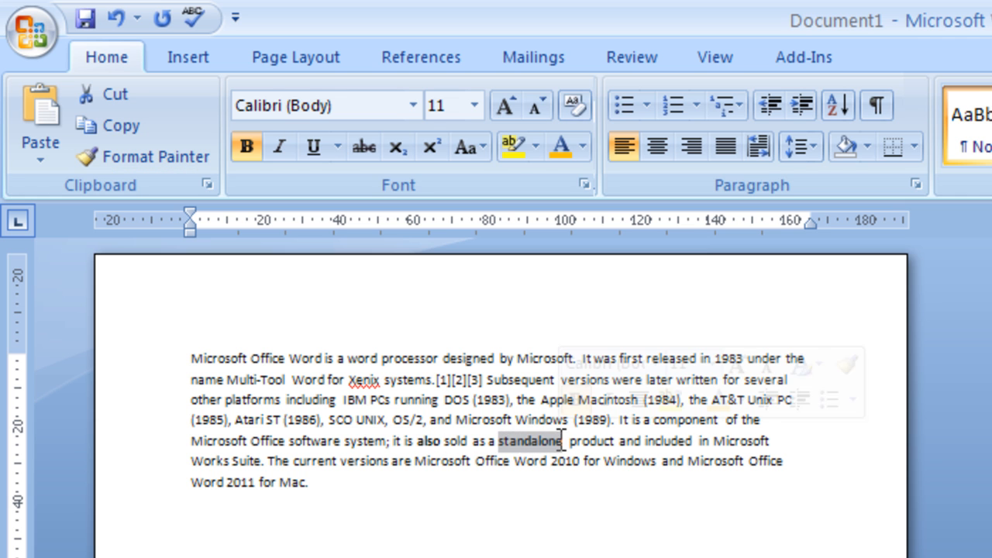
pyautogui.click(452, 503)
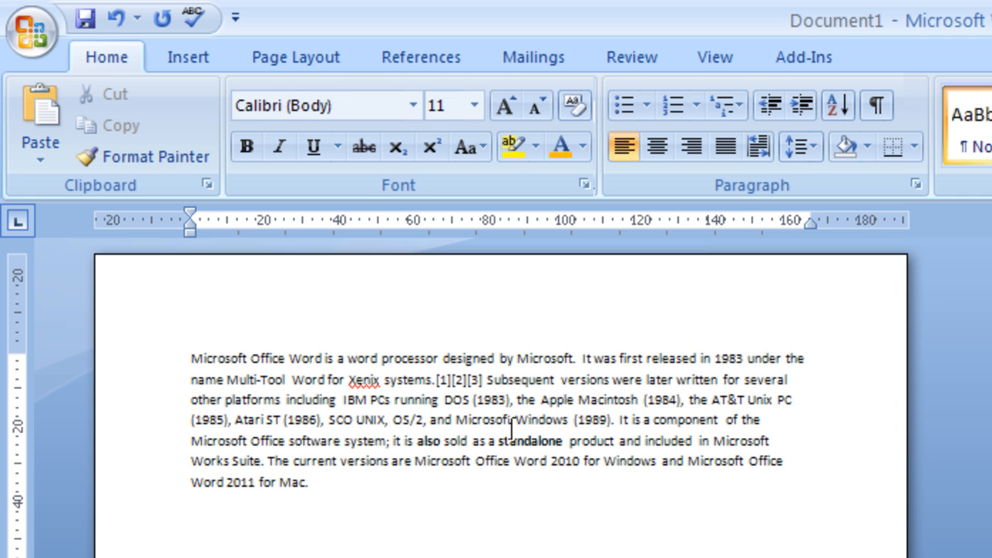
# - Set the font of the whole paragraph to Courier New at size 14
pyautogui.doubleClick(292, 359)
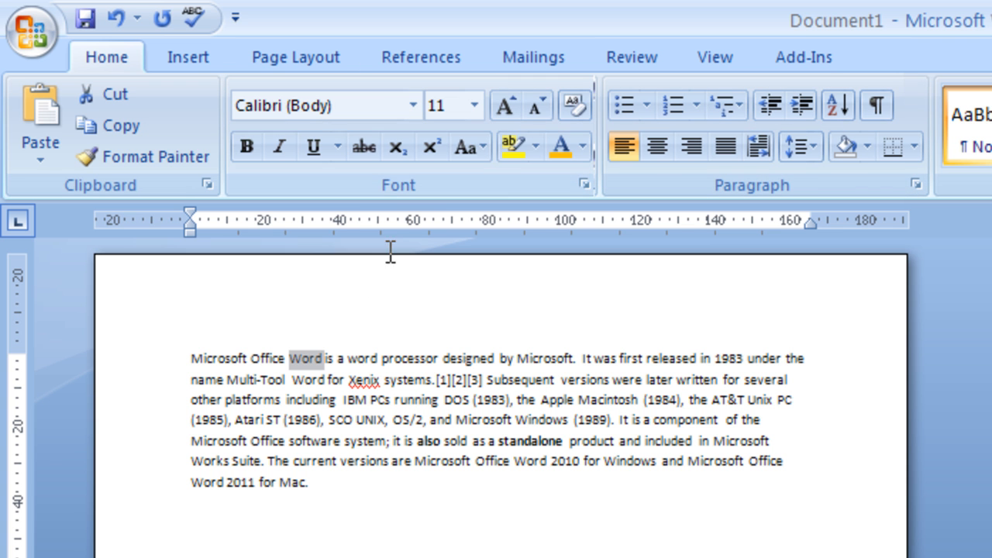
pyautogui.moveTo(192, 358); pyautogui.dragTo(401, 503)
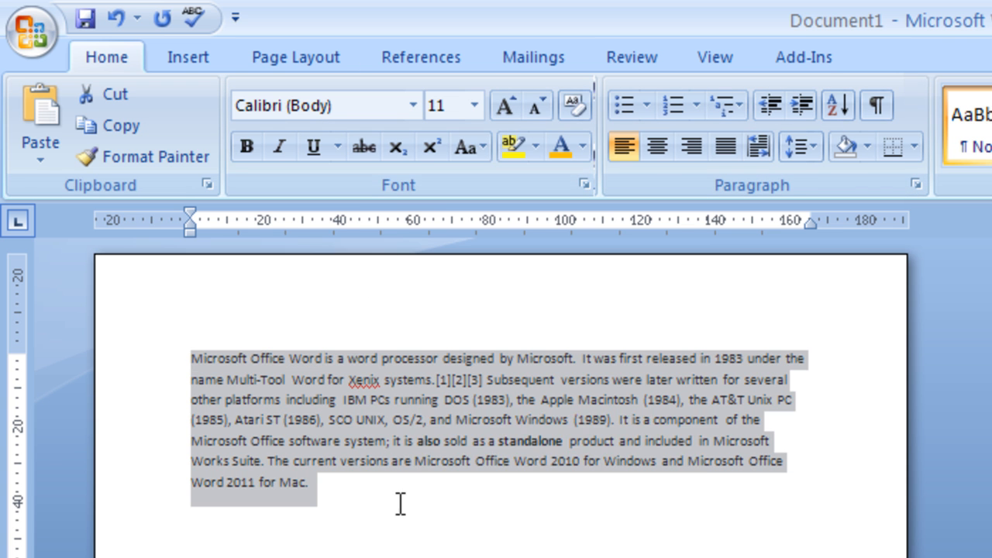
pyautogui.click(413, 105)
pyautogui.click(326, 357)
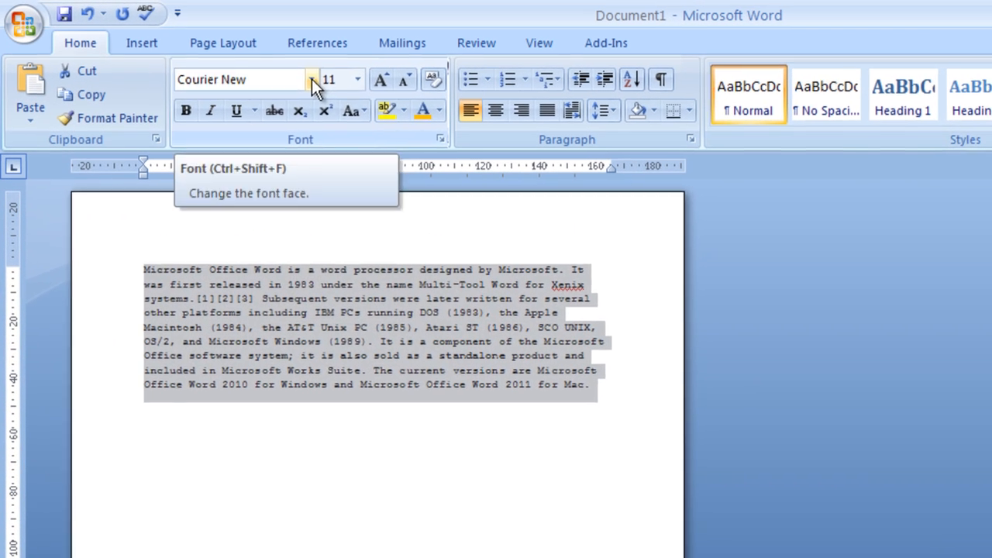
pyautogui.click(295, 65)
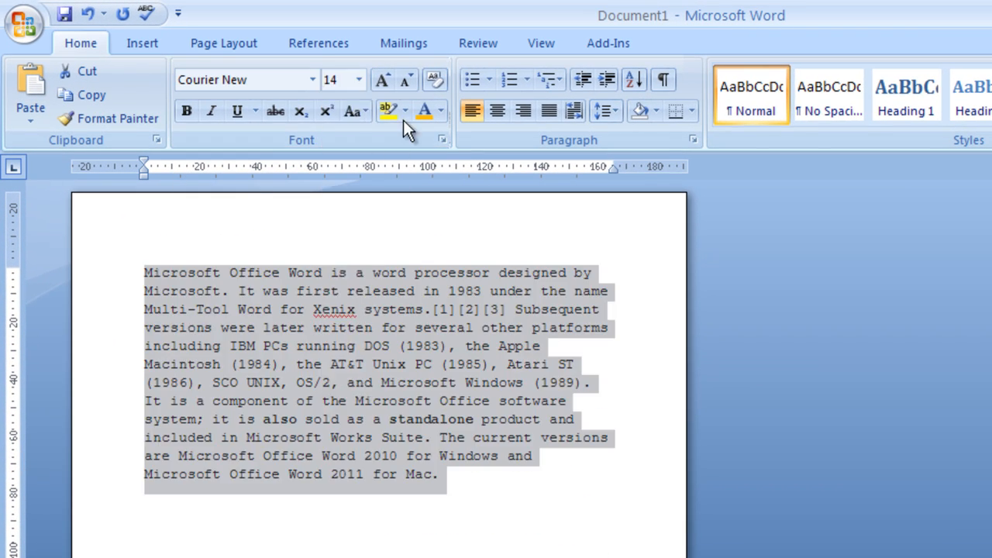
# - Try growing and shrinking the selected paragraph's font size in single increments
pyautogui.click(383, 79)
pyautogui.click(405, 79)
pyautogui.click(405, 75)
pyautogui.click(383, 81)
# - Toggle bold and italic on the whole paragraph, clearing the bold from "also" and "standalone", and view the underline styles
pyautogui.click(187, 111)
pyautogui.click(213, 110)
pyautogui.click(211, 110)
pyautogui.click(256, 110)
# - Try strikethrough, subscript and superscript on the whole paragraph, and view the Change Case options
pyautogui.click(273, 109)
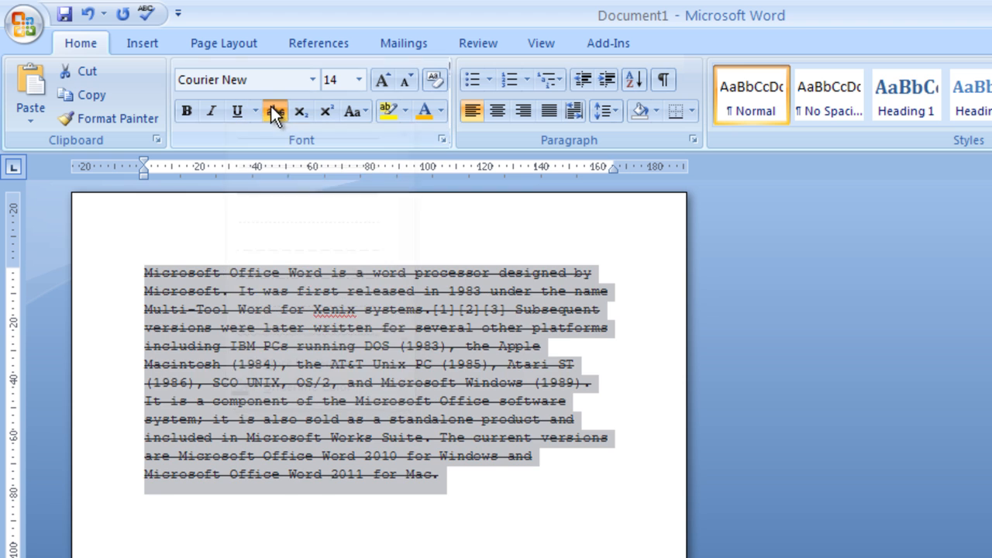
pyautogui.click(300, 109)
pyautogui.click(275, 109)
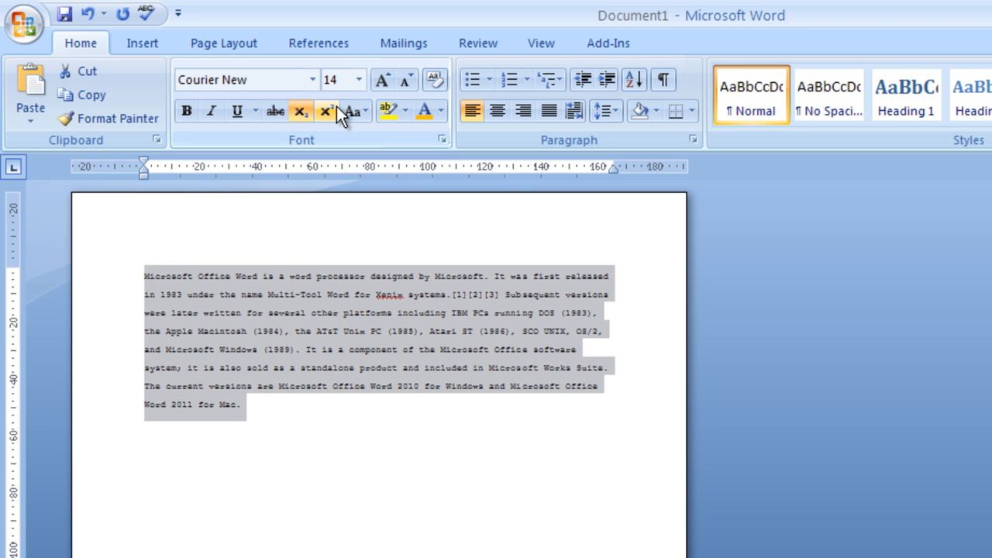
pyautogui.click(326, 110)
pyautogui.click(325, 111)
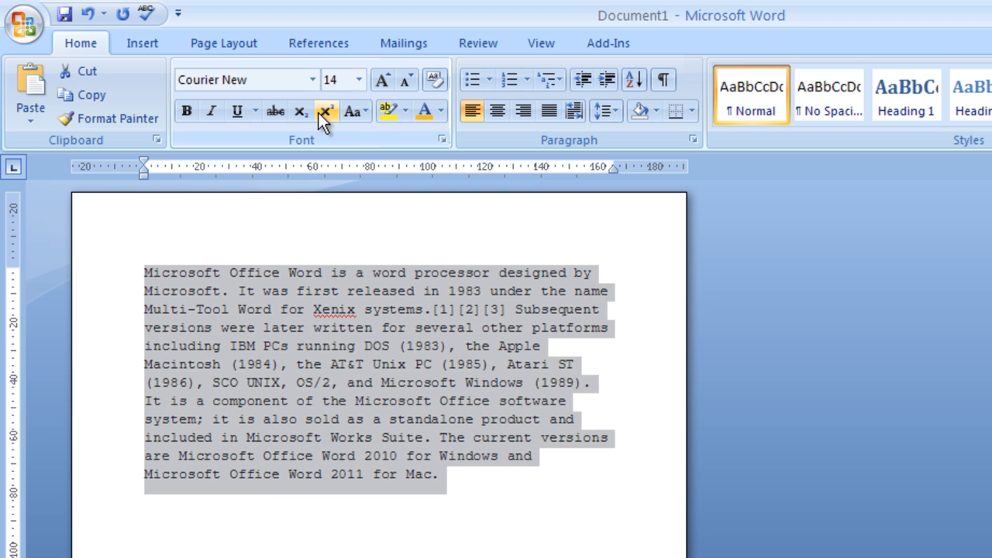
pyautogui.click(362, 109)
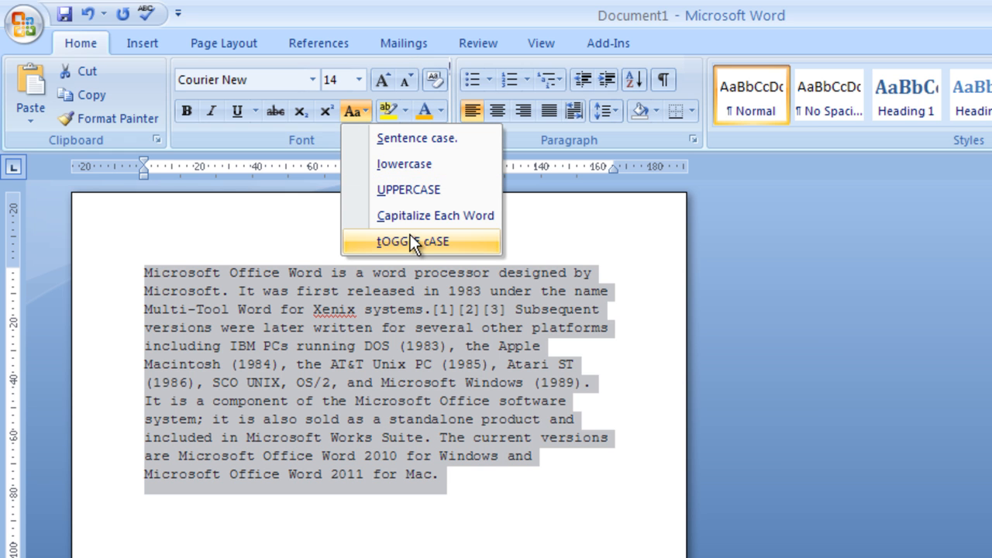
pyautogui.click(778, 304)
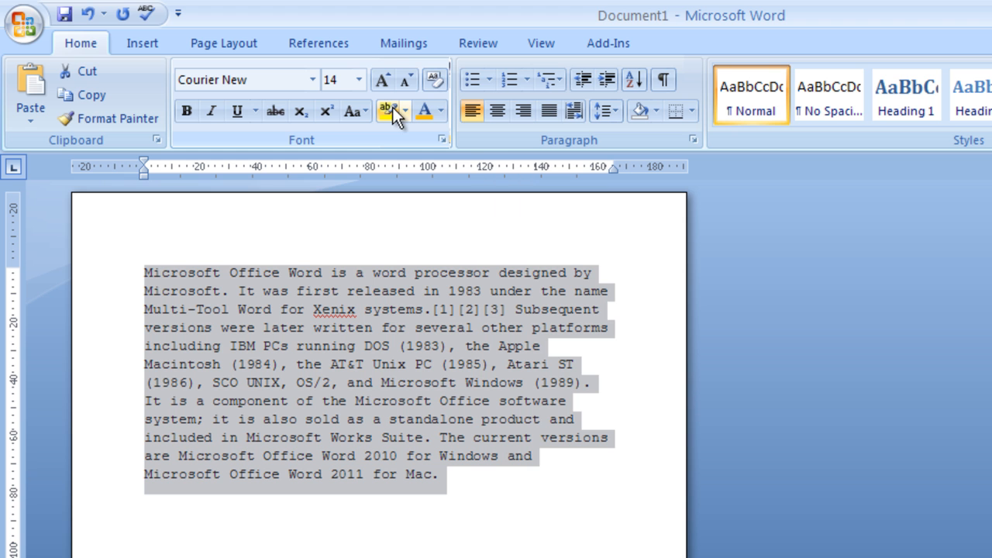
# - Highlight the word "released" in yellow and undo the highlight
pyautogui.doubleClick(380, 292)
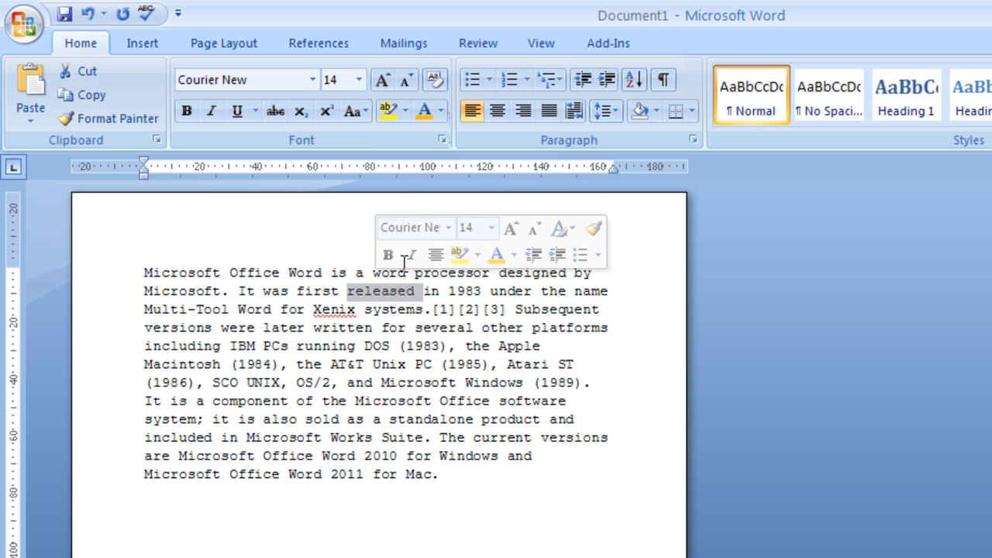
pyautogui.click(388, 113)
pyautogui.click(458, 347)
pyautogui.doubleClick(380, 292)
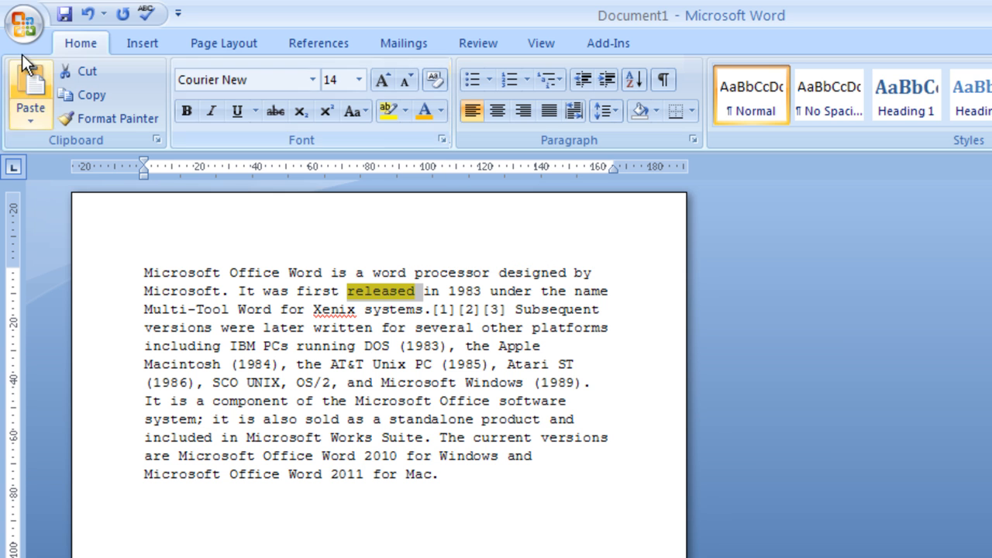
pyautogui.click(89, 16)
pyautogui.click(415, 327)
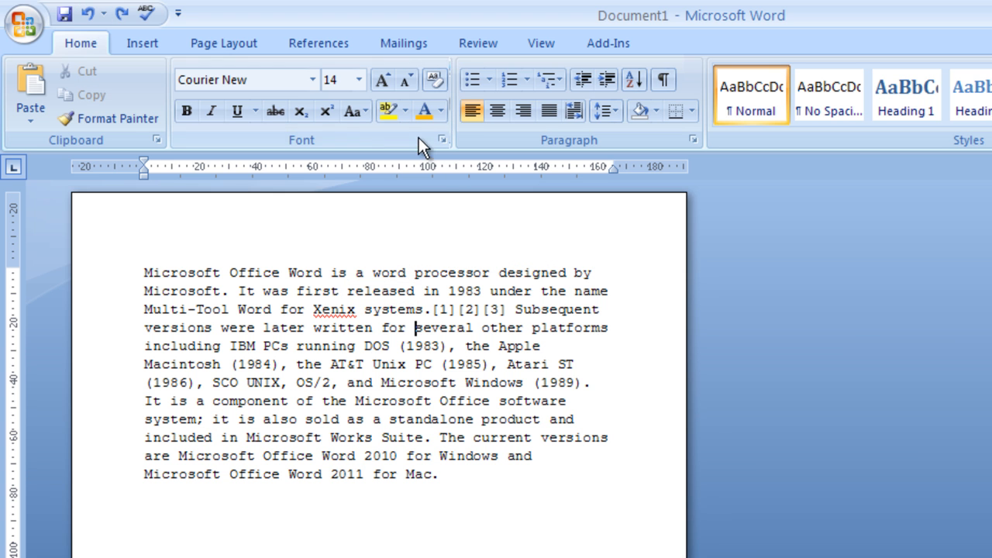
# - Set the font color of "word" in the paragraph's first line to the standard orange
pyautogui.doubleClick(398, 276)
pyautogui.click(442, 110)
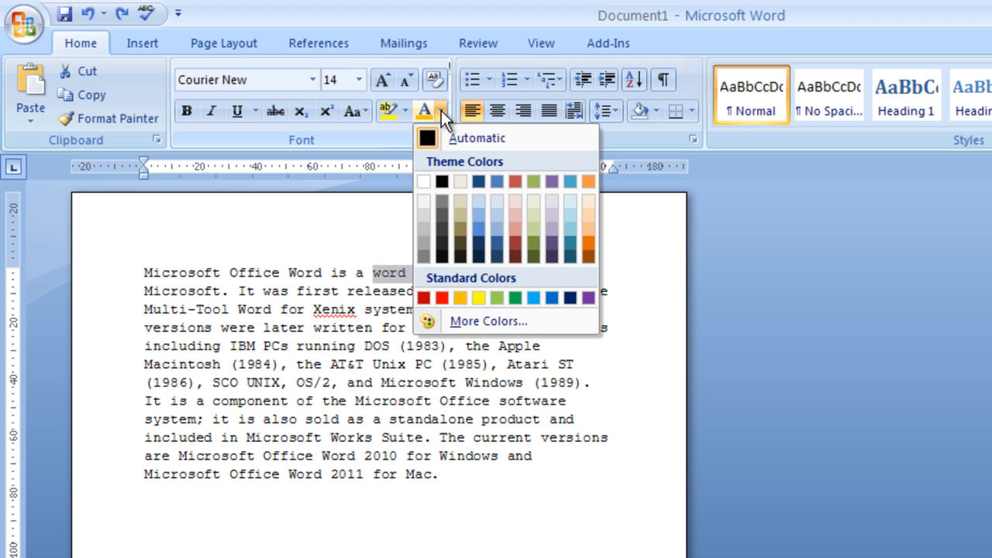
pyautogui.click(460, 297)
pyautogui.click(482, 419)
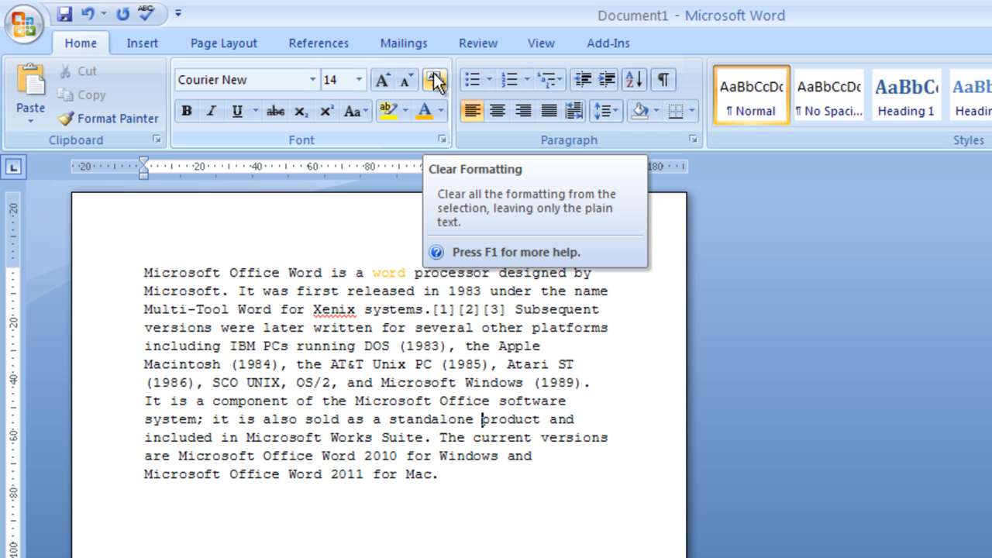
pyautogui.doubleClick(399, 272)
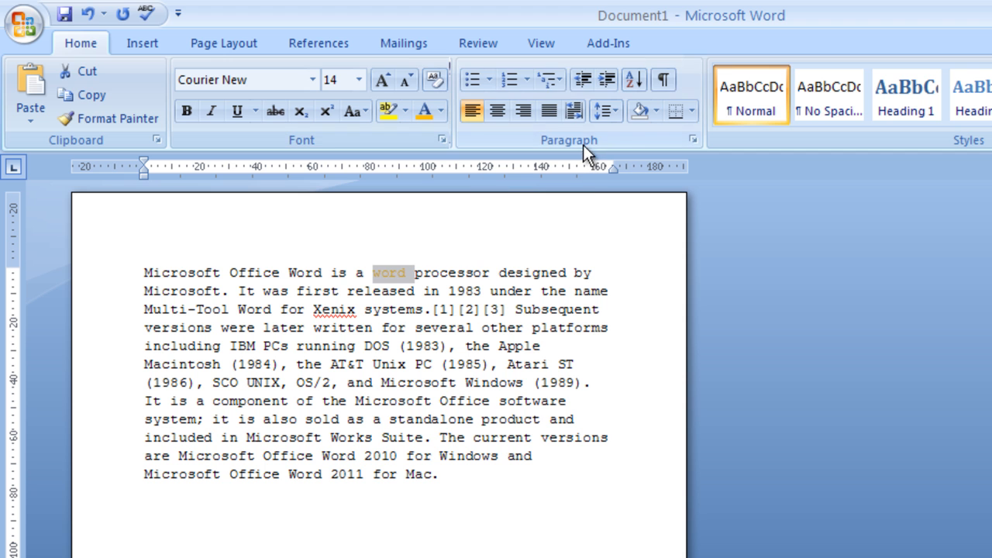
pyautogui.click(354, 451)
pyautogui.doubleClick(351, 448)
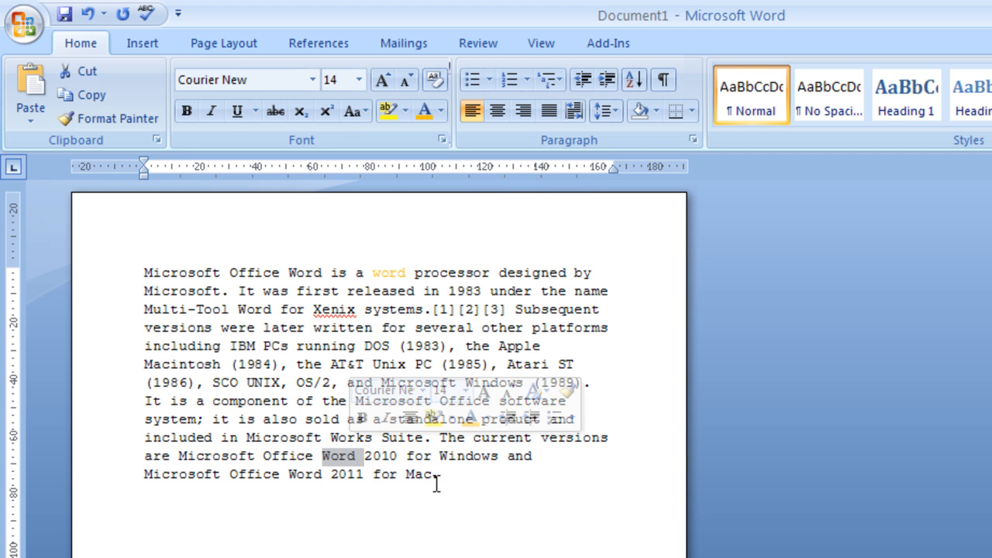
# - Try center, right and justified alignment on the whole text, and return it to left alignment
pyautogui.hotkey('ctrl', 'a')
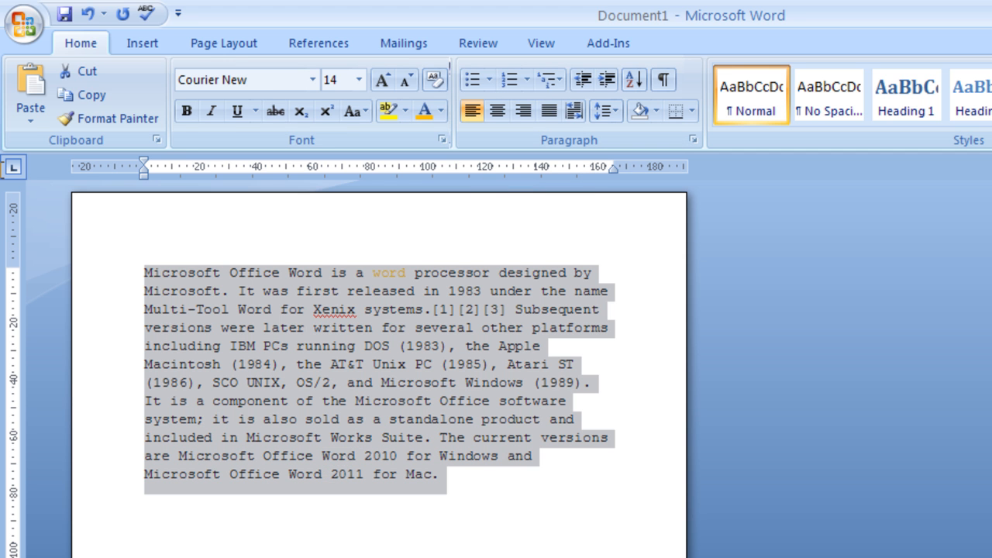
pyautogui.click(497, 115)
pyautogui.click(517, 113)
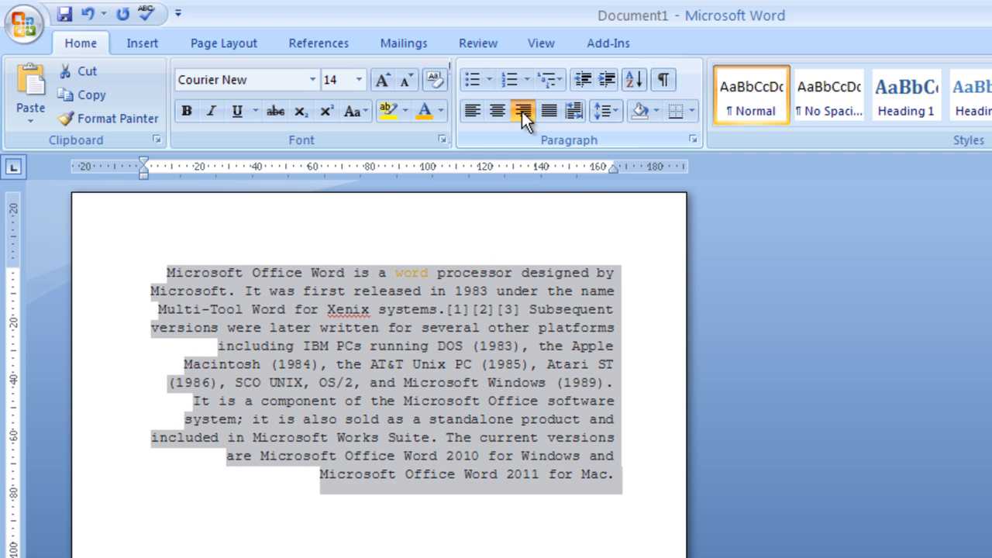
pyautogui.click(546, 112)
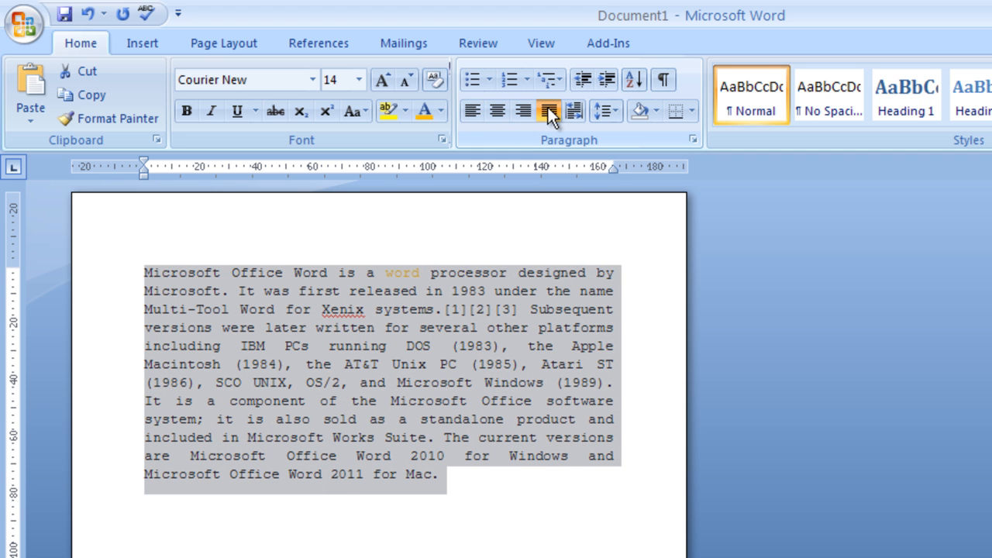
pyautogui.click(470, 112)
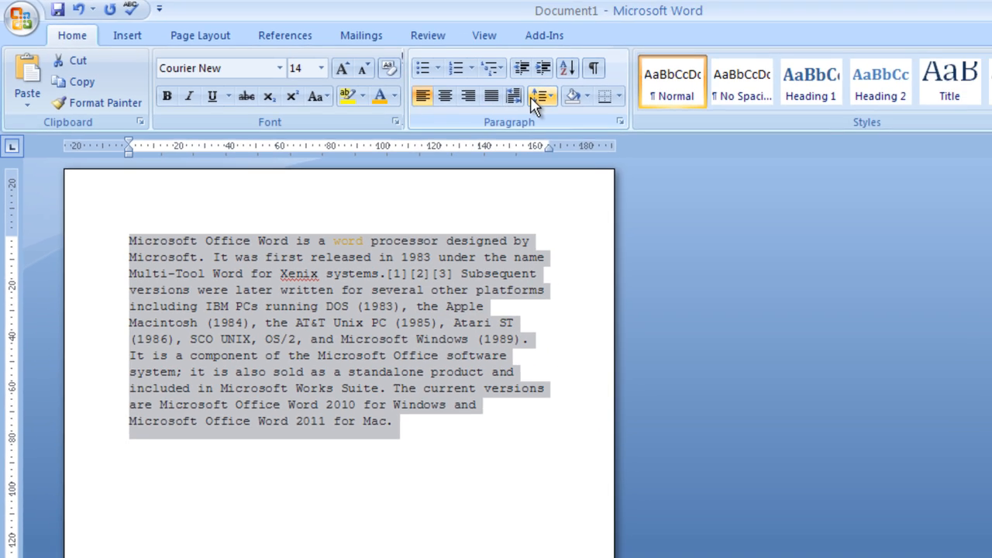
# - Examine the Line Spacing Options for the selected paragraph and close them without changing anything
pyautogui.click(603, 111)
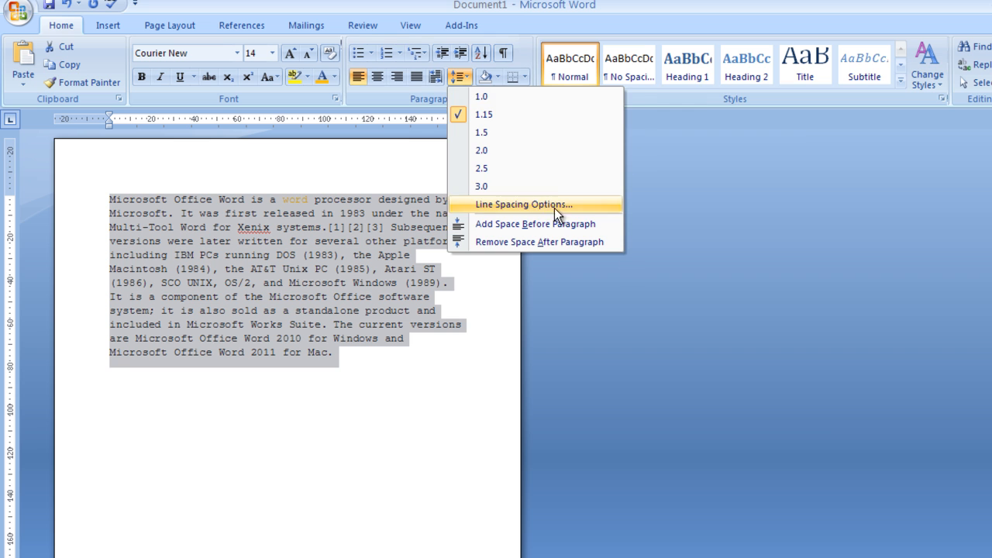
pyautogui.click(554, 205)
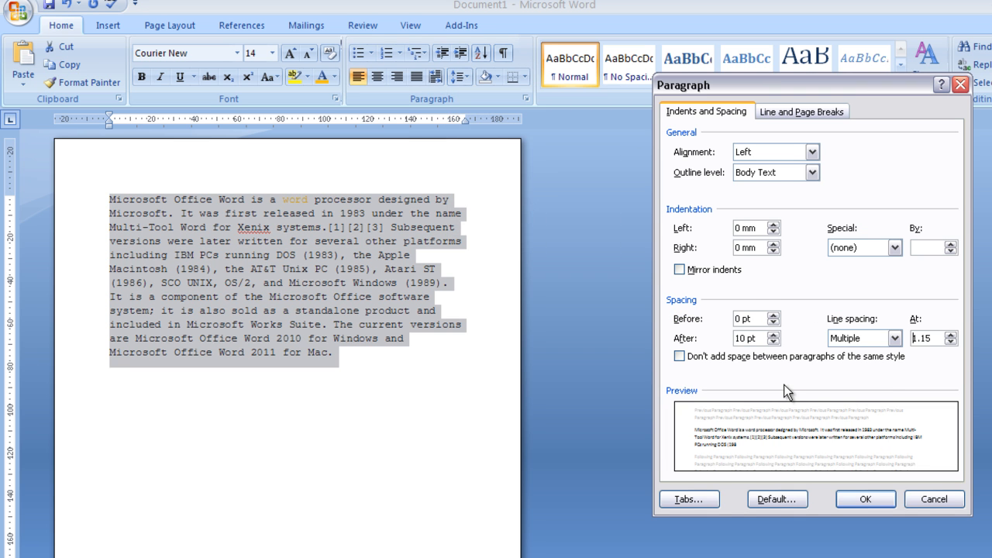
pyautogui.click(934, 499)
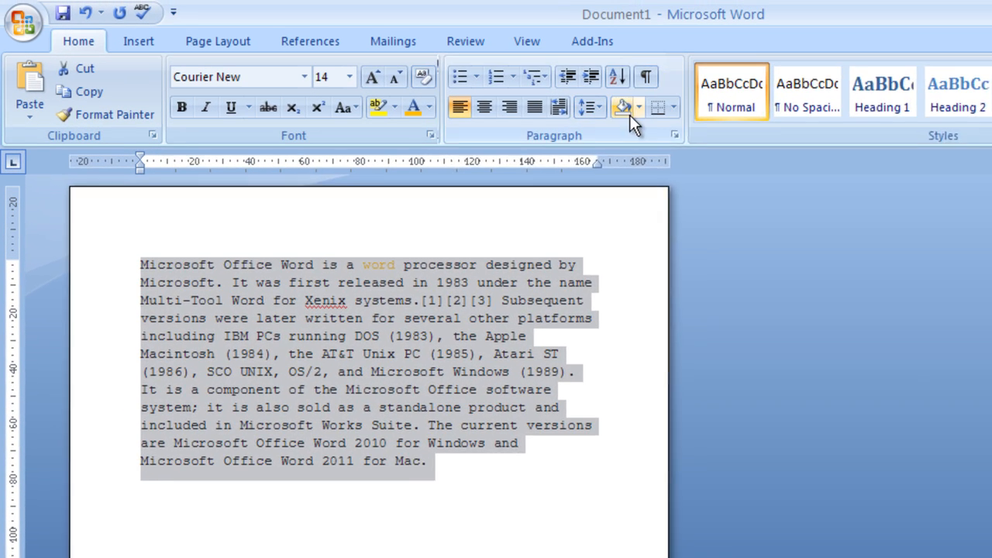
# - Preview shading colors for the paragraph, put Outside Borders around it, and undo the border
pyautogui.click(497, 77)
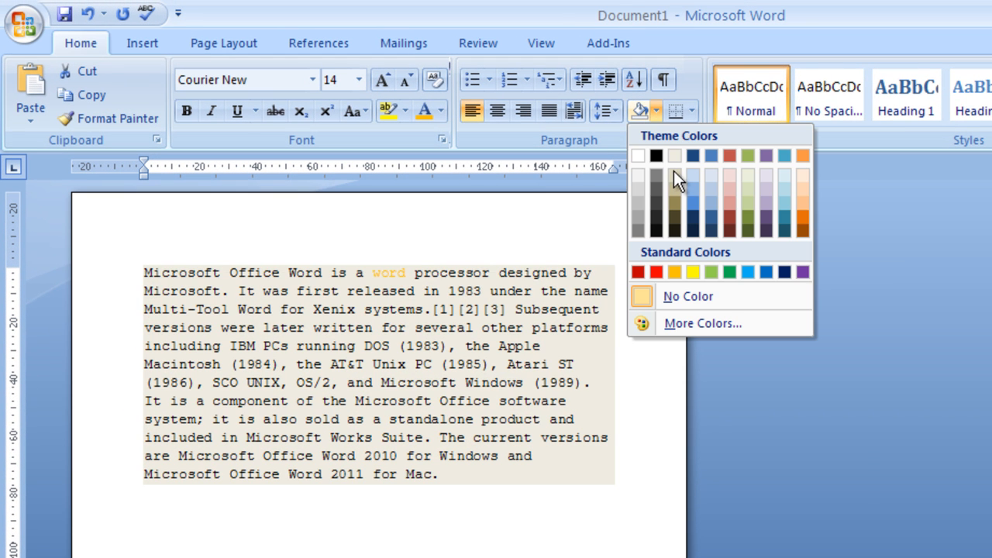
pyautogui.click(691, 111)
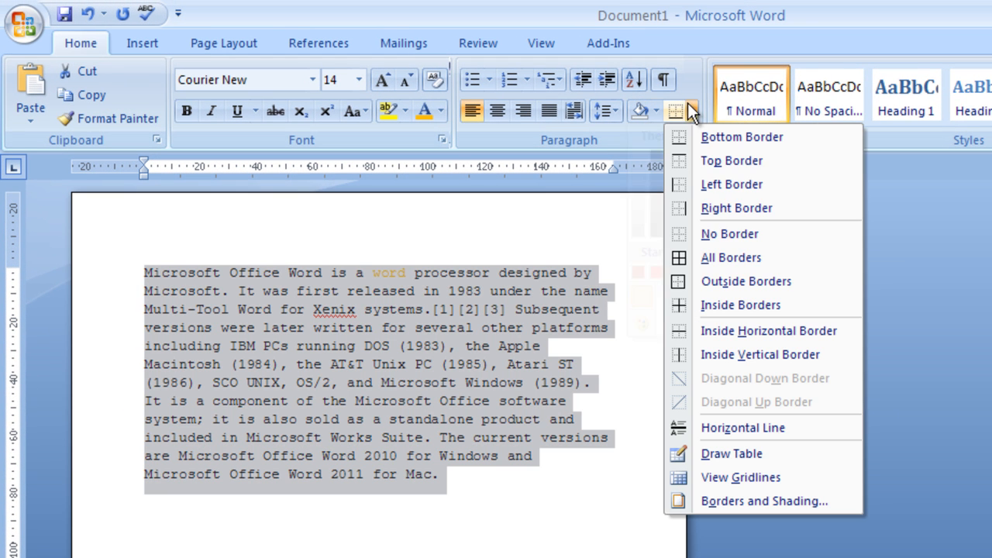
pyautogui.click(677, 275)
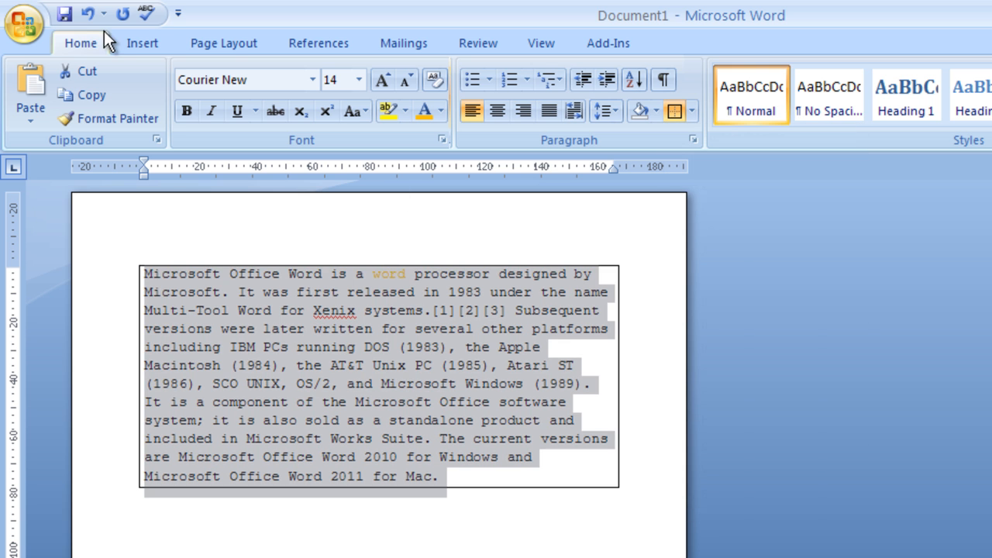
pyautogui.click(88, 14)
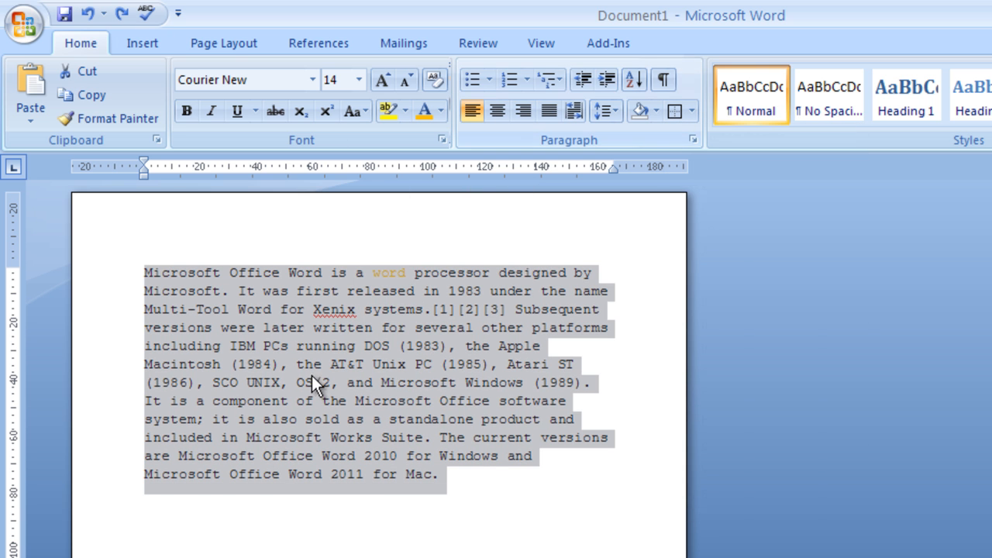
# - Add the word "Just" on a new line below the paragraph and select it
pyautogui.click(271, 523)
pyautogui.click(471, 483)
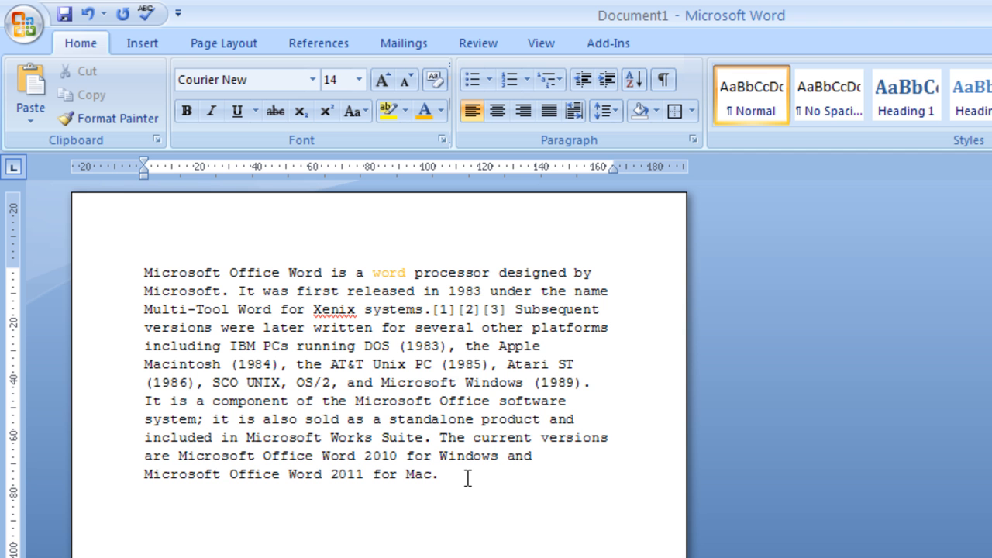
pyautogui.doubleClick(175, 521)
# - Preview the bullet, numbering and multilevel list styles on the word "Just" without applying one
pyautogui.click(490, 81)
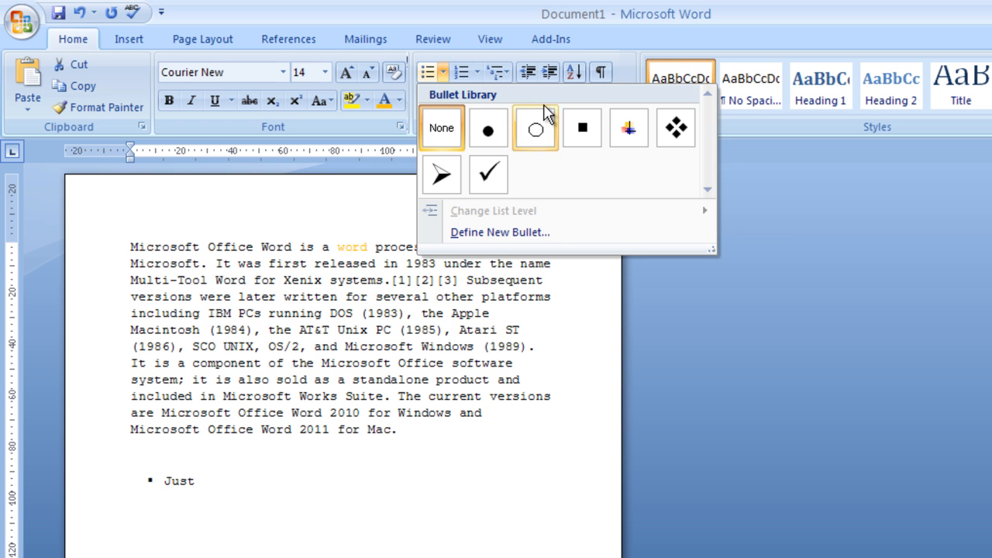
pyautogui.click(477, 72)
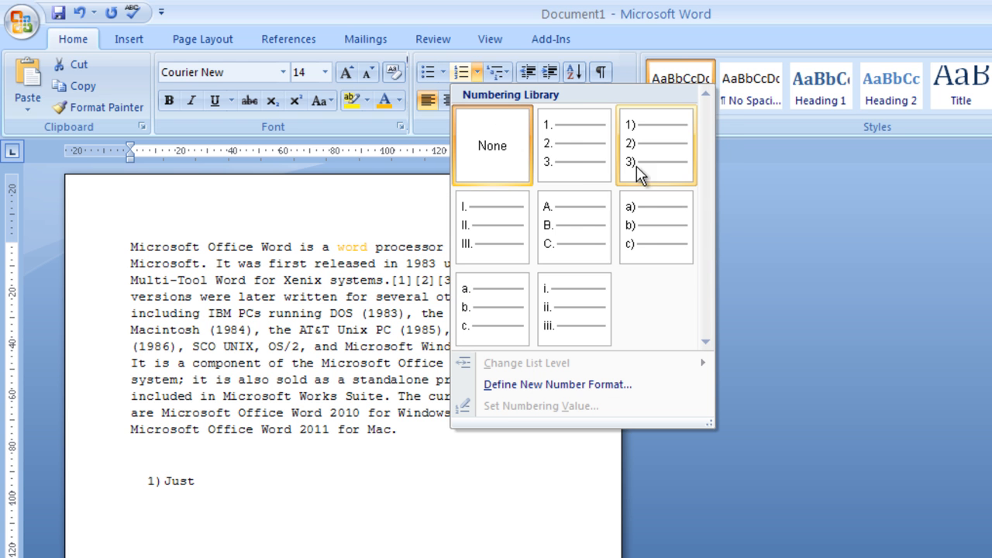
pyautogui.click(497, 72)
pyautogui.click(625, 56)
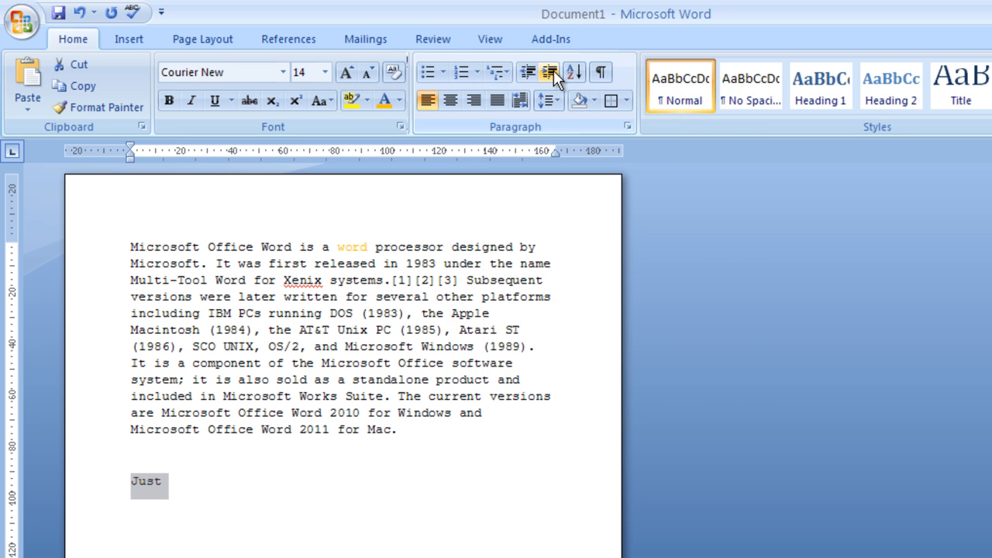
# - Increase the indent of "Just" by two levels and decrease it by two levels again
pyautogui.click(553, 70)
pyautogui.click(554, 70)
pyautogui.click(528, 72)
pyautogui.click(528, 72)
pyautogui.click(235, 479)
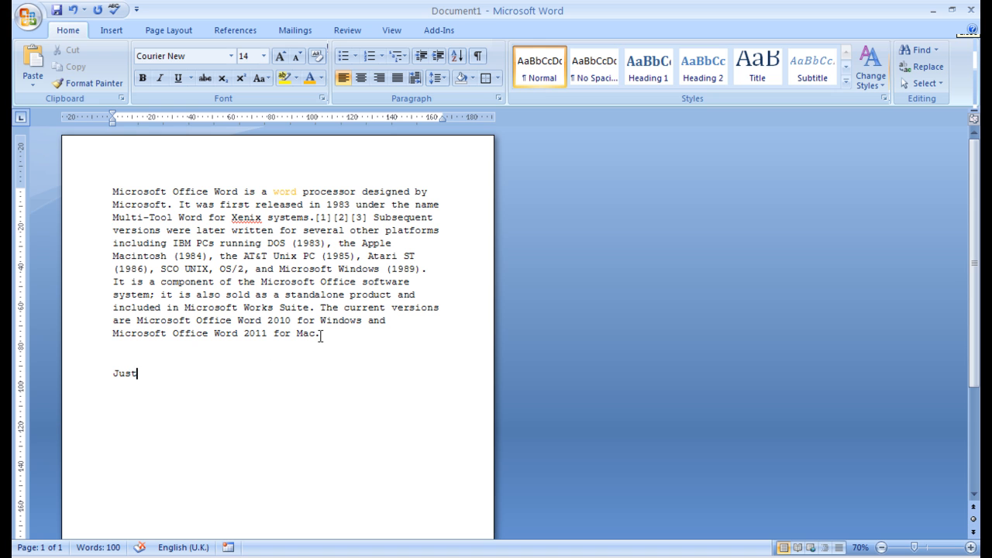
# - Examine the Find and Replace options of the Find and Replace dialog, closing it without searching
pyautogui.click(937, 52)
pyautogui.click(931, 67)
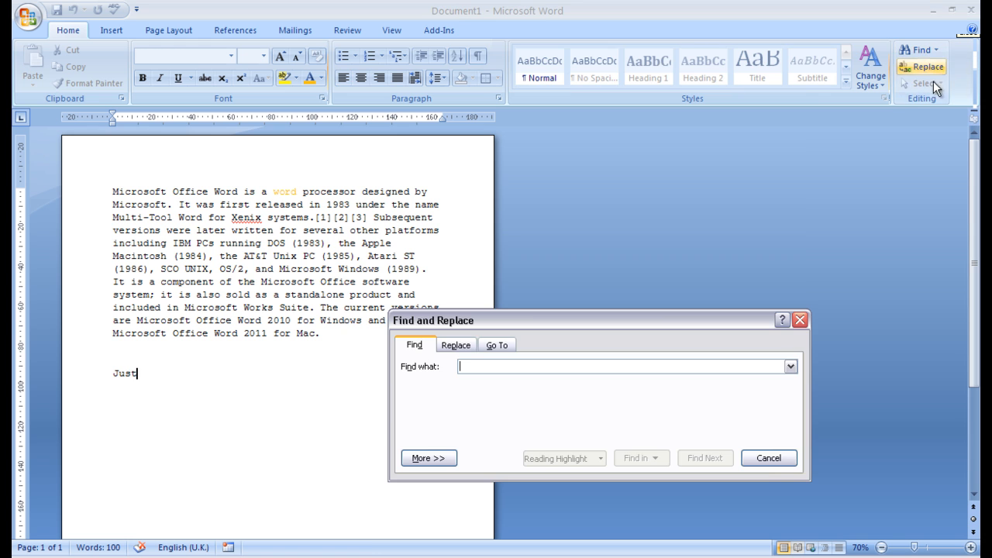
pyautogui.click(774, 465)
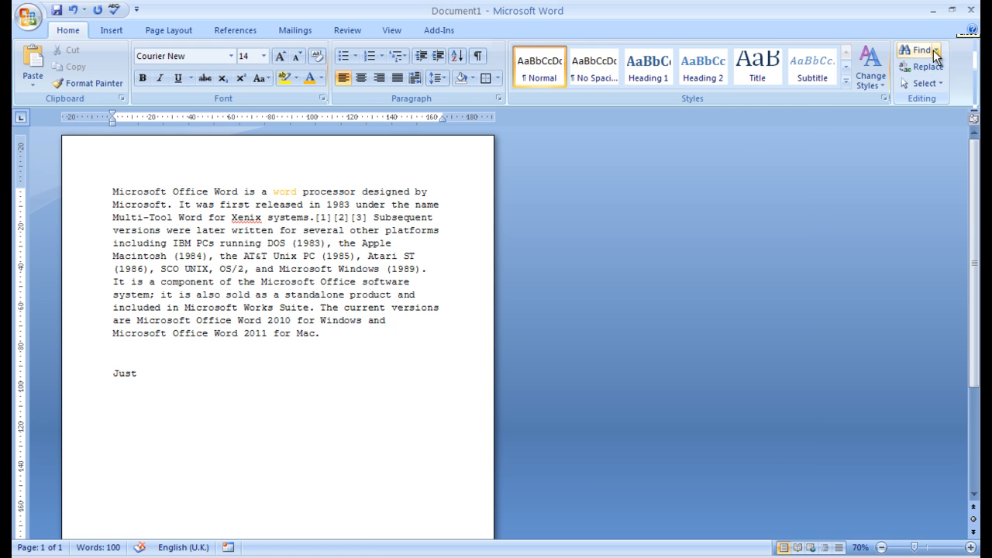
pyautogui.click(920, 50)
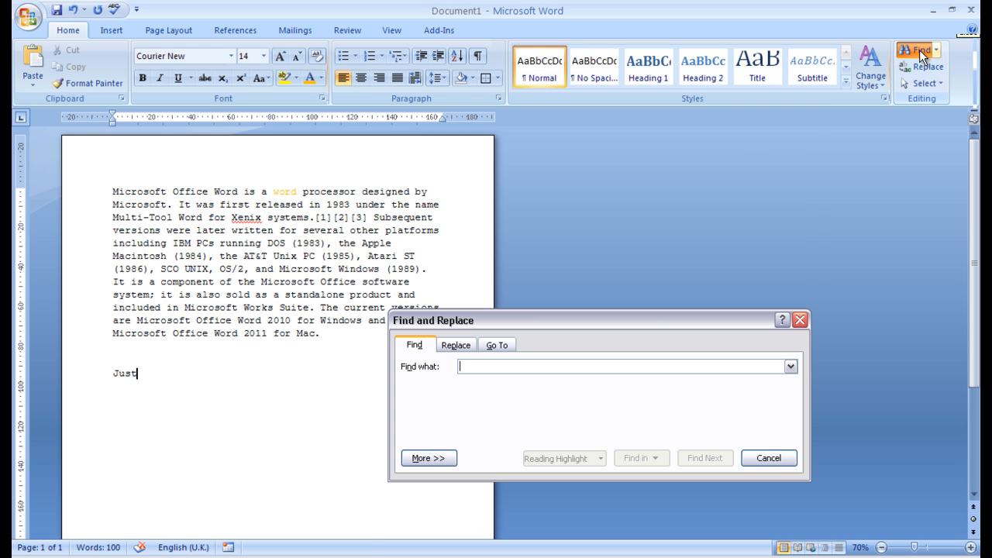
pyautogui.click(767, 456)
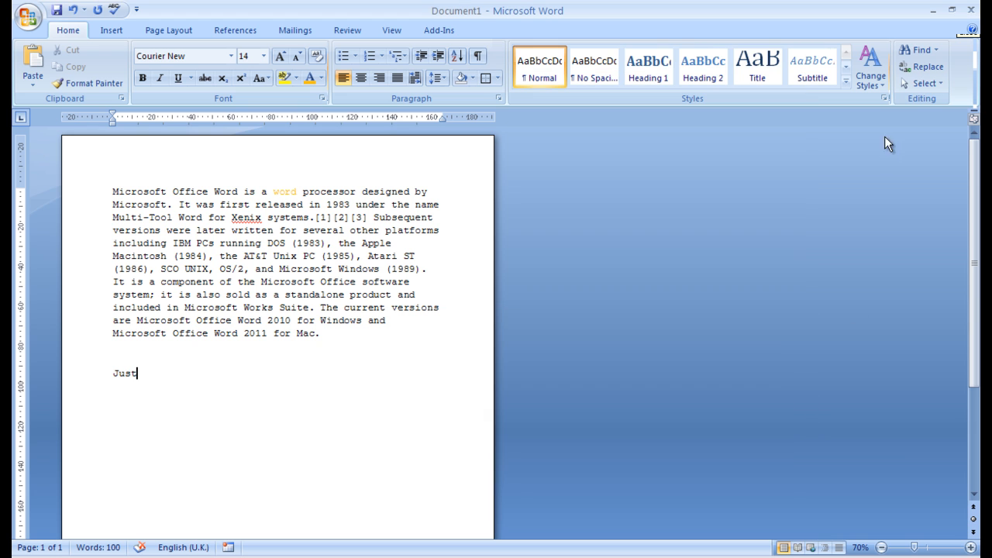
pyautogui.click(911, 69)
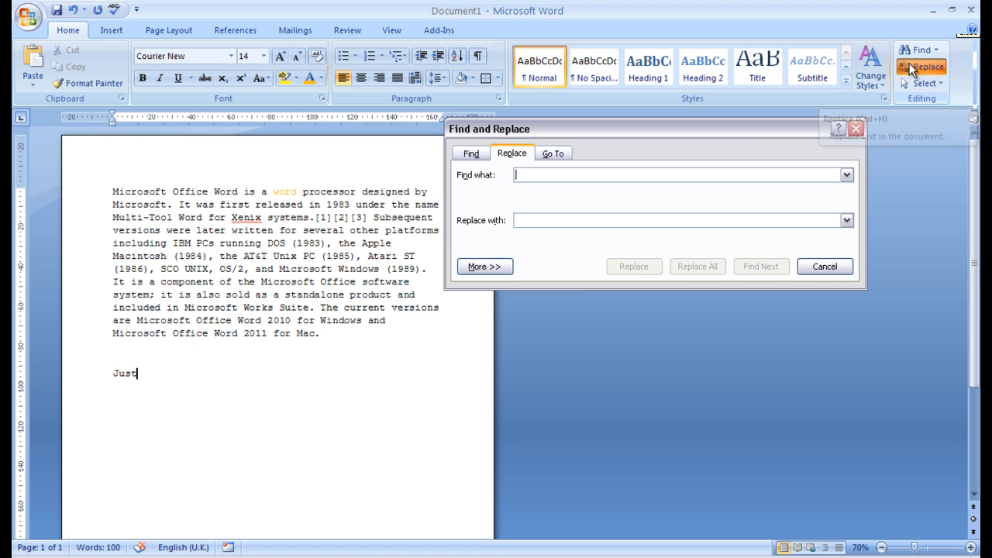
pyautogui.click(823, 269)
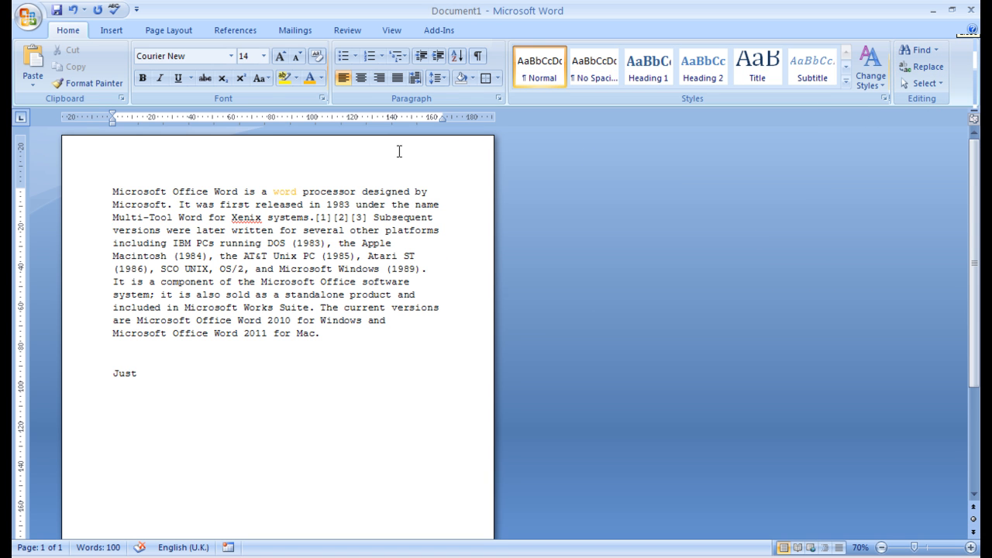
# - Insert a page break before the word "Just"
pyautogui.click(102, 29)
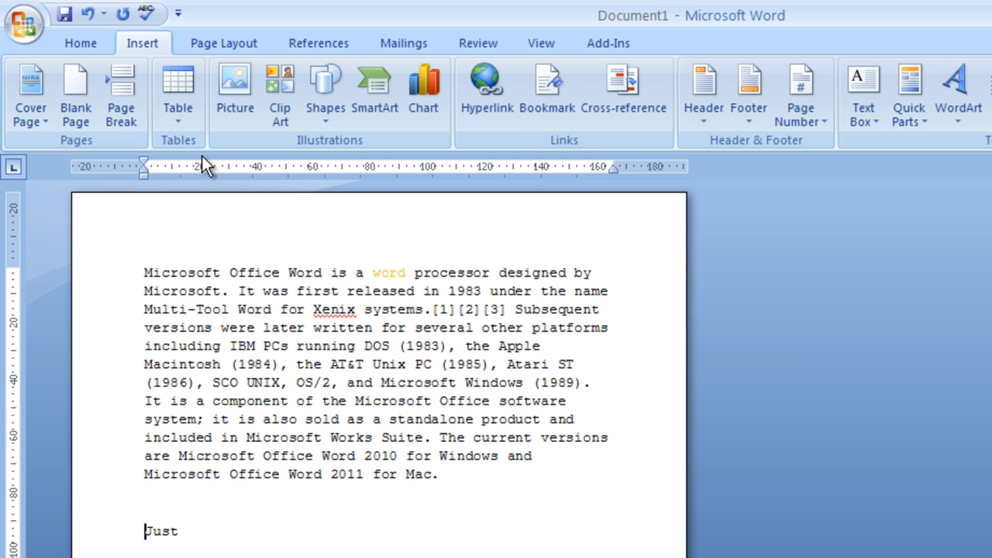
pyautogui.click(122, 101)
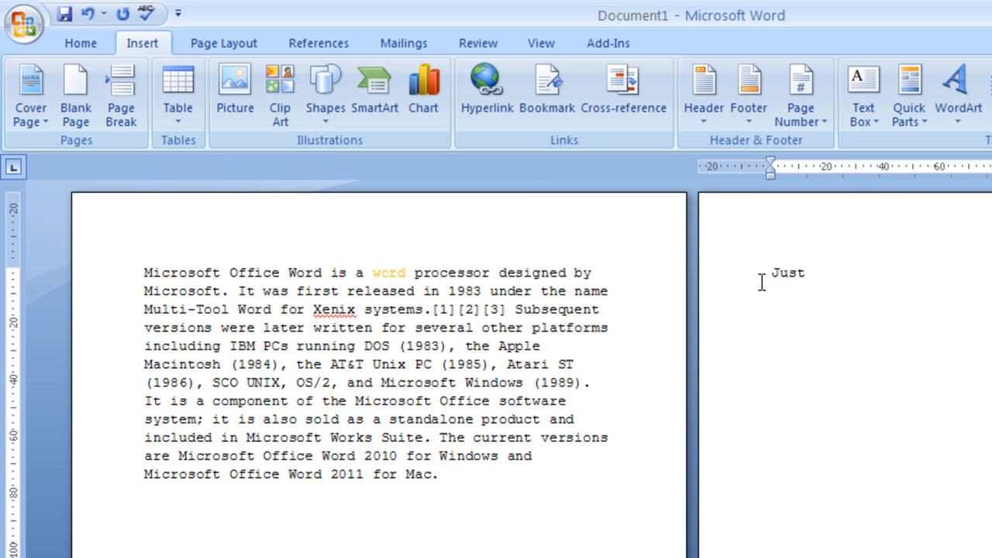
# - Insert a 3x3 table below the paragraph on the first page
pyautogui.click(315, 533)
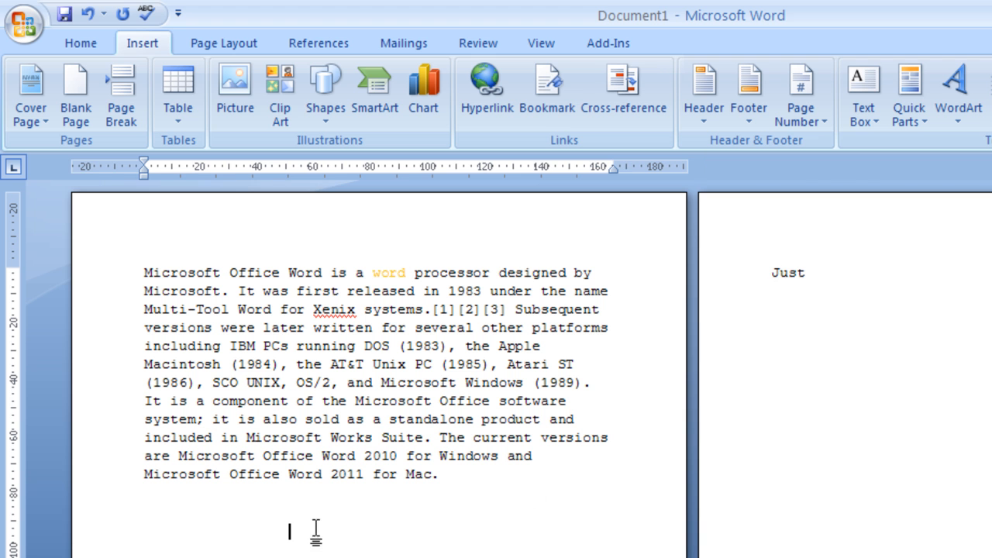
pyautogui.click(175, 120)
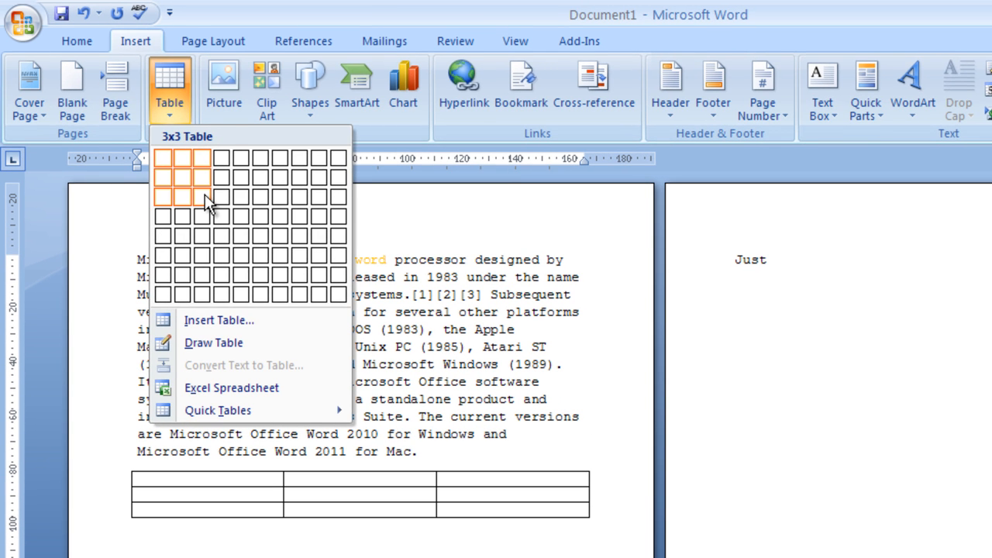
pyautogui.click(204, 193)
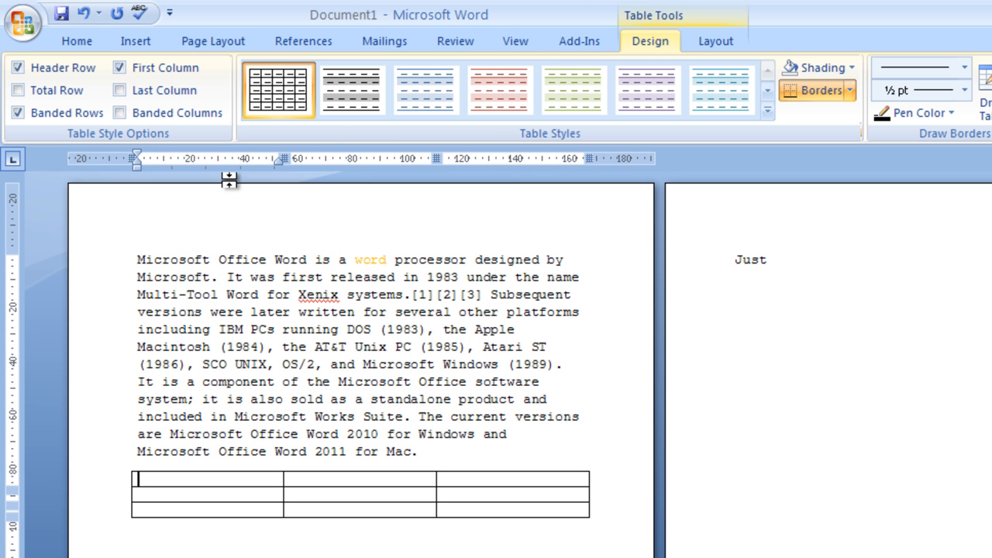
# - Select the whole table and examine its design and layout tools
pyautogui.click(125, 464)
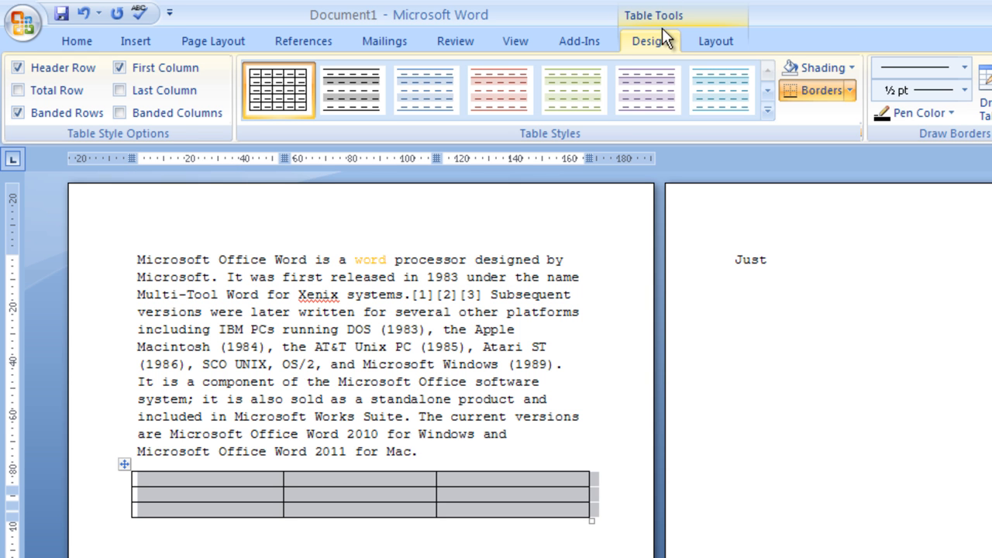
pyautogui.click(722, 41)
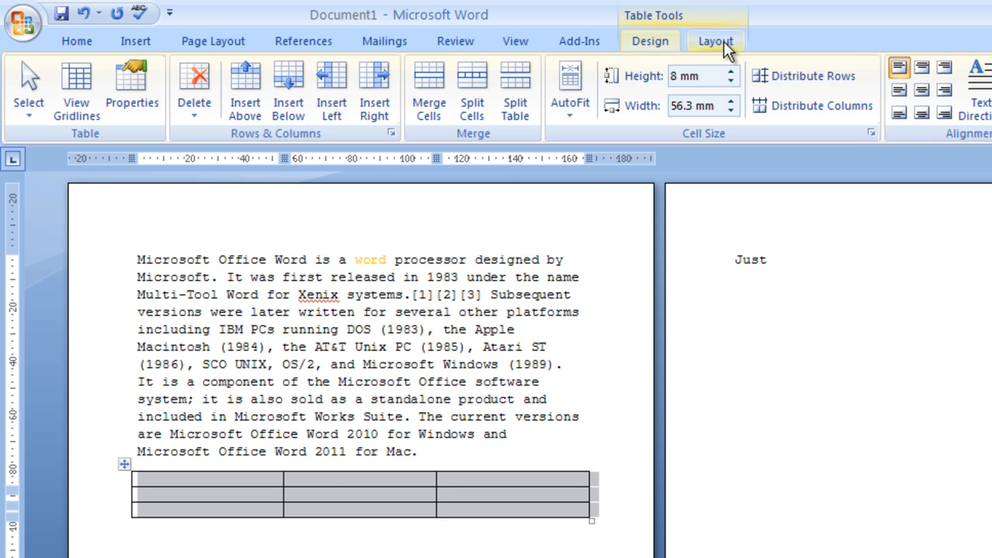
pyautogui.click(649, 41)
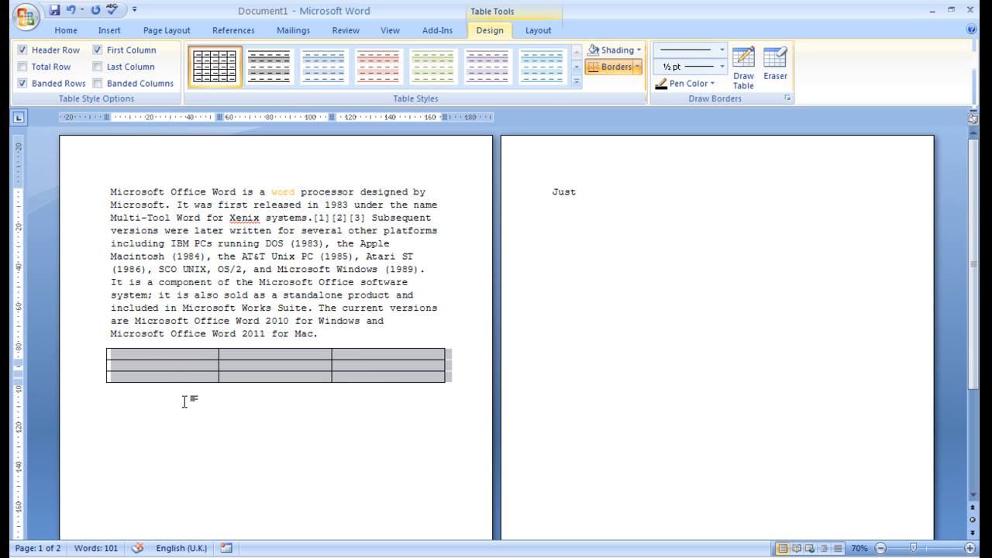
pyautogui.moveTo(106, 342)
# - Insert the light bulb wallpaper from My Pictures on a new line above the table and shrink it to about 41 by 69 mm
pyautogui.click(322, 327)
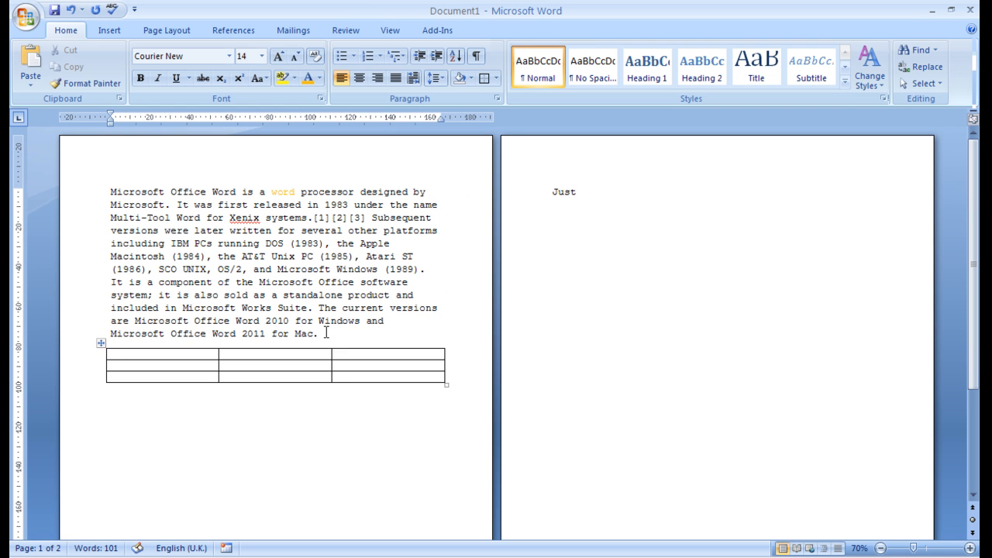
pyautogui.press('Return')
pyautogui.click(116, 28)
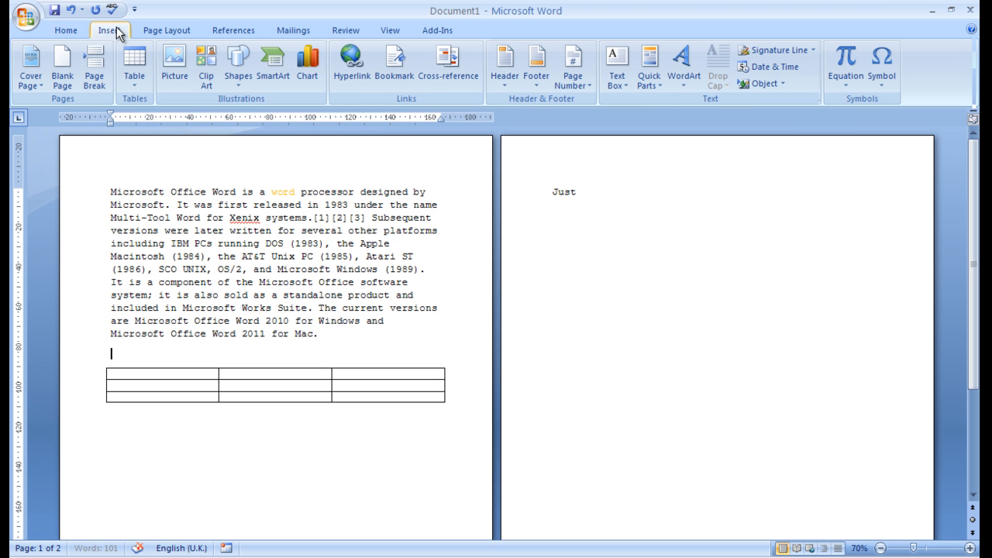
pyautogui.click(174, 62)
pyautogui.click(334, 139)
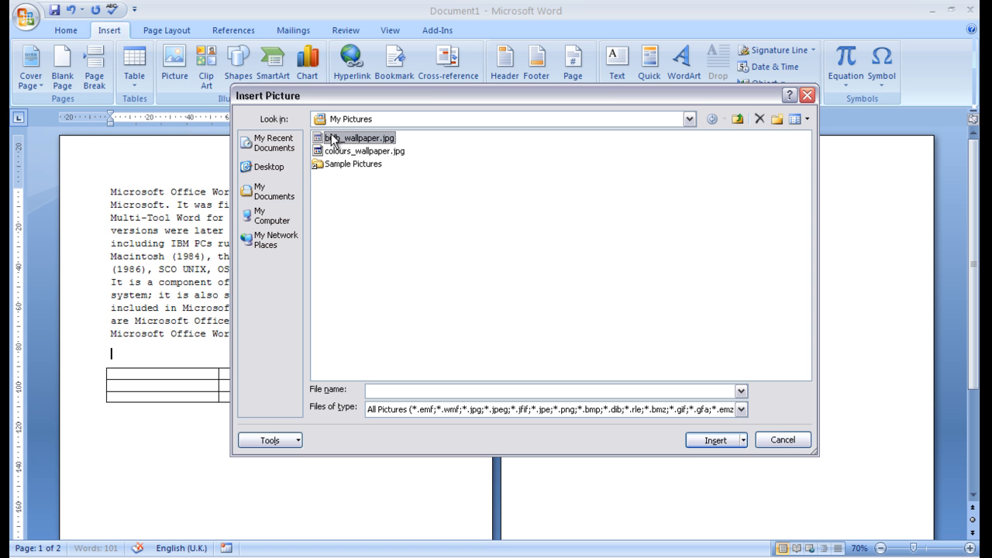
pyautogui.click(717, 445)
pyautogui.moveTo(439, 349); pyautogui.dragTo(249, 463)
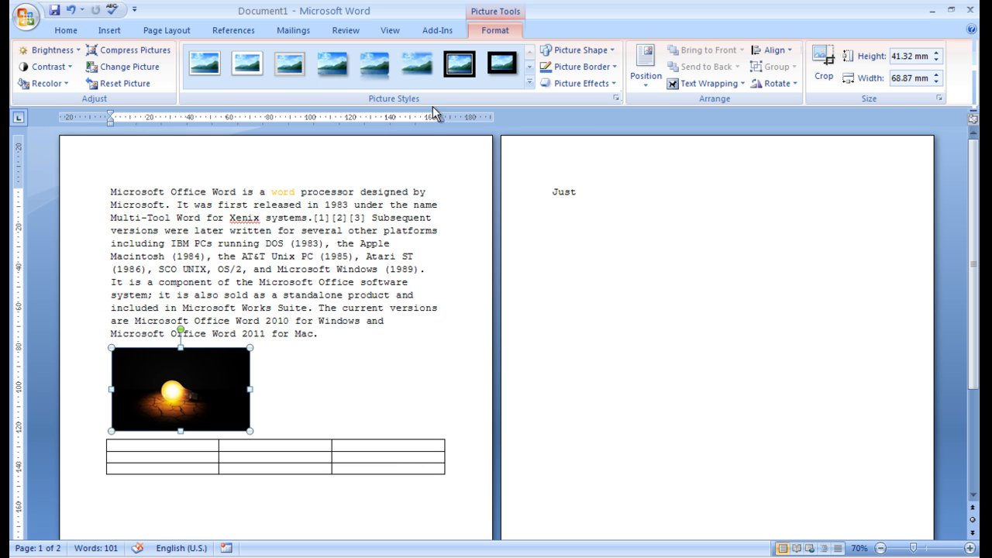
pyautogui.click(296, 415)
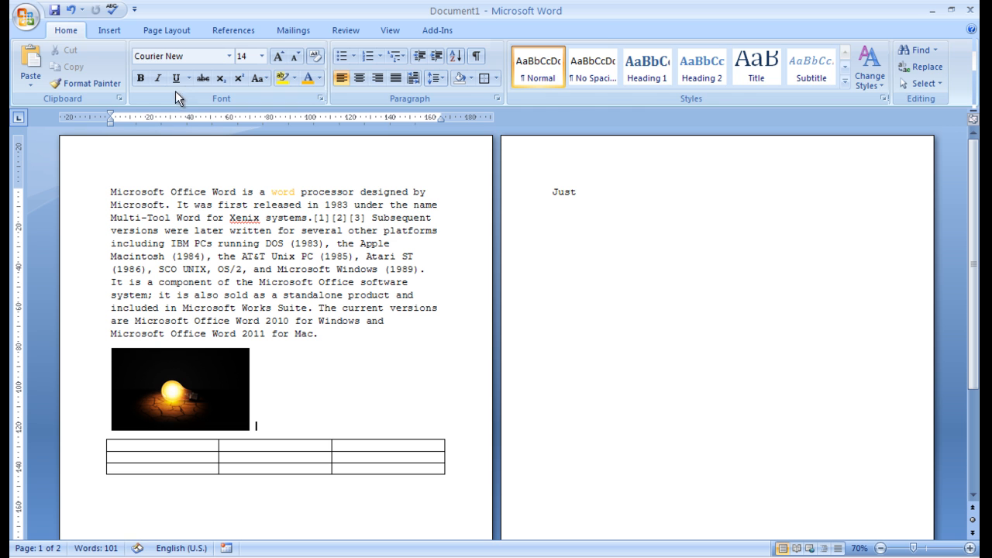
# - Search the clip art for "bus" and insert the yellow school bus beside the light bulb picture
pyautogui.click(109, 30)
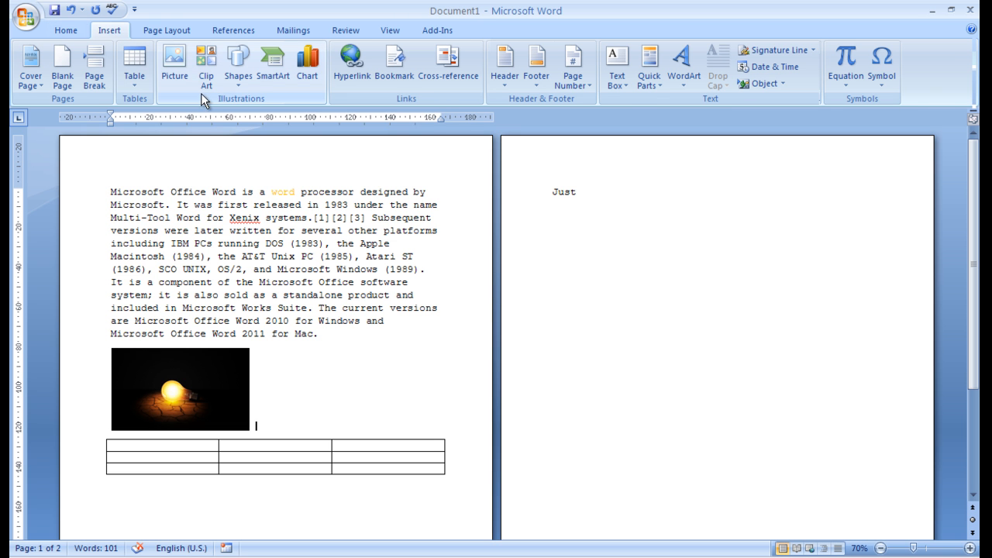
pyautogui.click(203, 61)
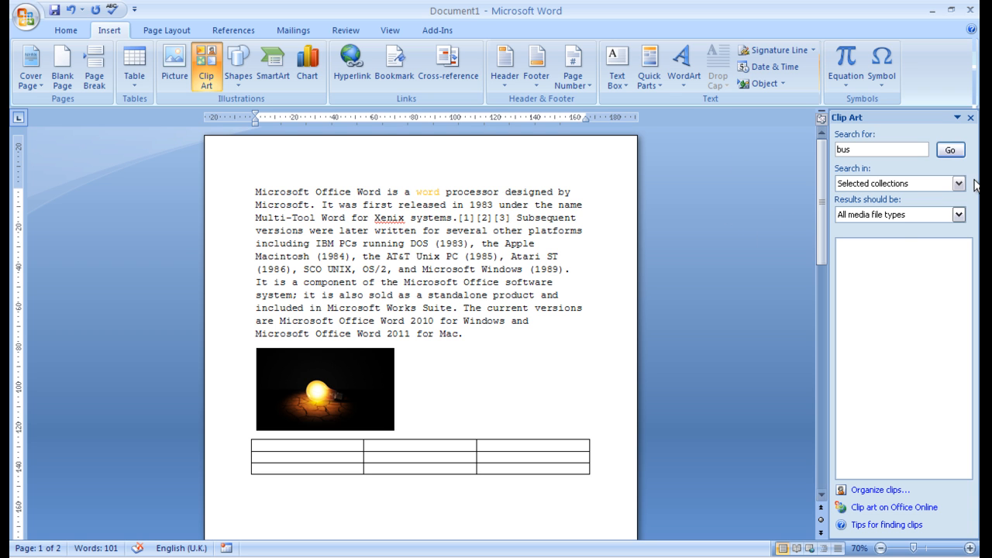
pyautogui.click(884, 151)
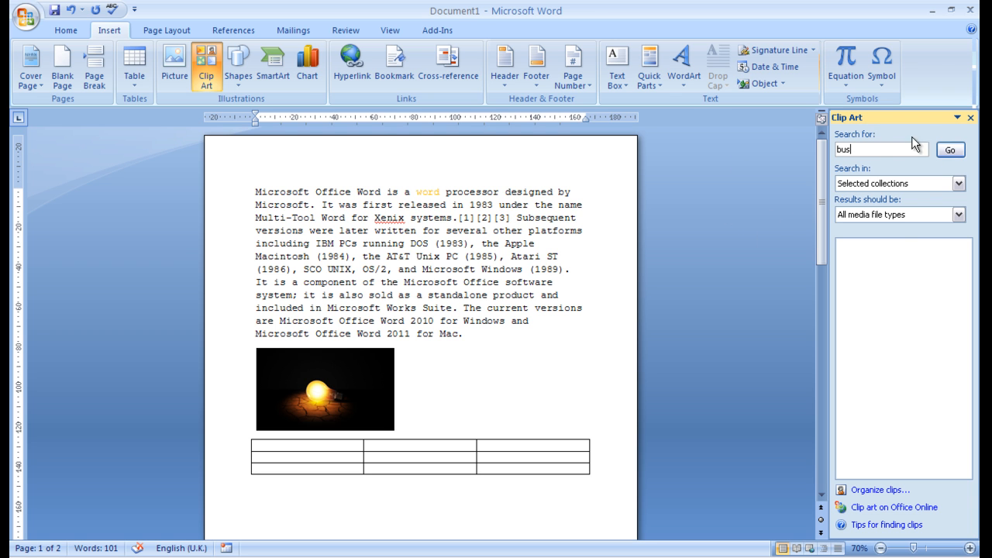
pyautogui.click(952, 150)
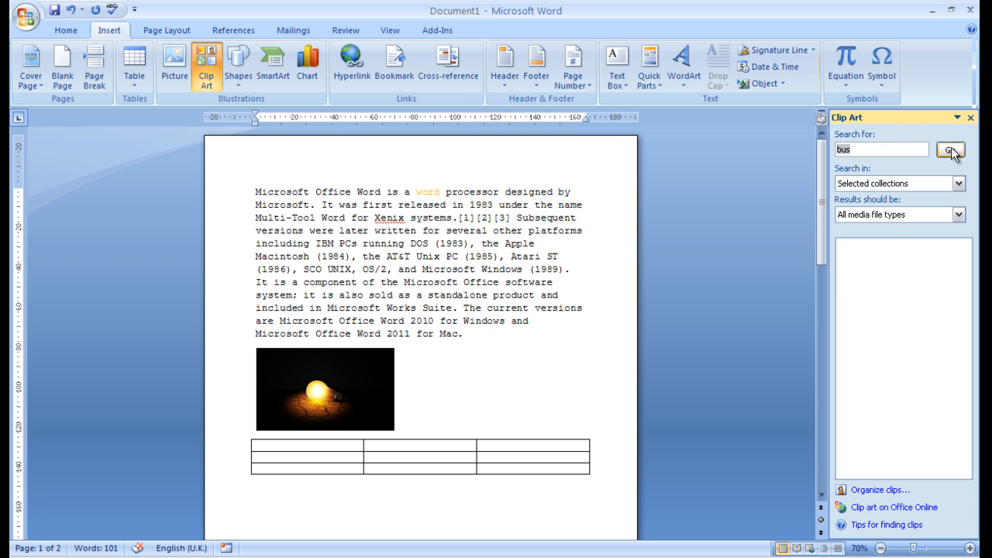
pyautogui.moveTo(874, 276)
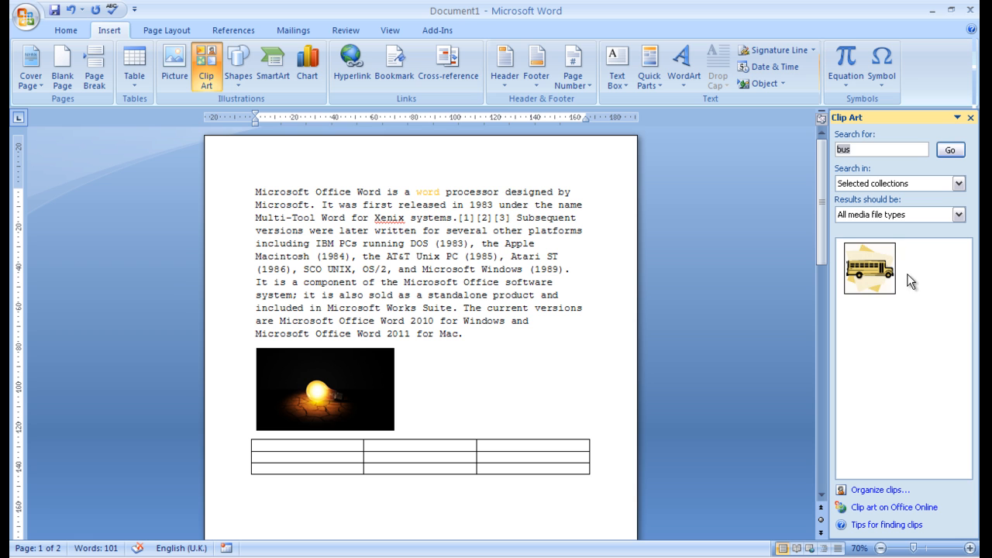
pyautogui.click(866, 274)
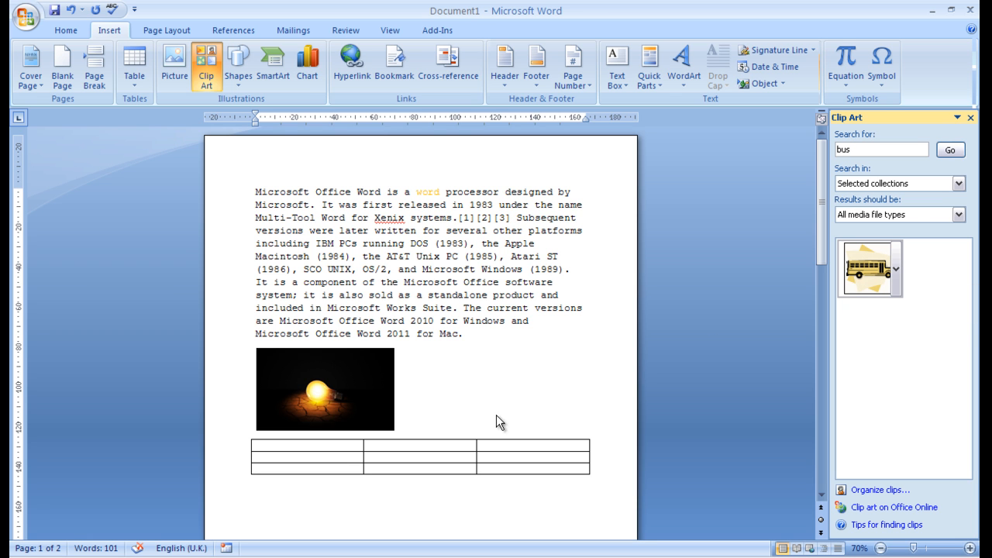
# - Shrink the bus clip art to about 36 by 36 mm and deselect it
pyautogui.moveTo(833, 308); pyautogui.dragTo(423, 389)
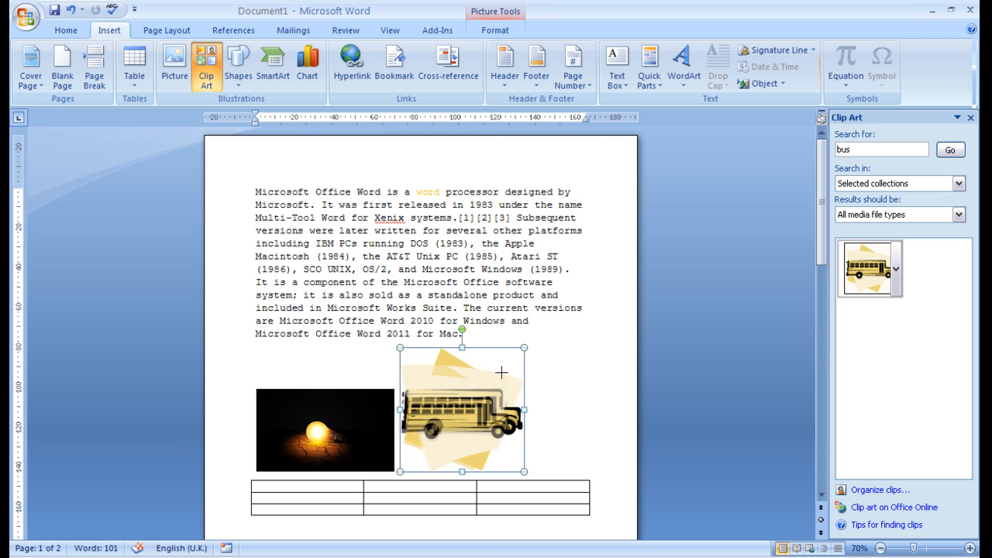
pyautogui.click(490, 30)
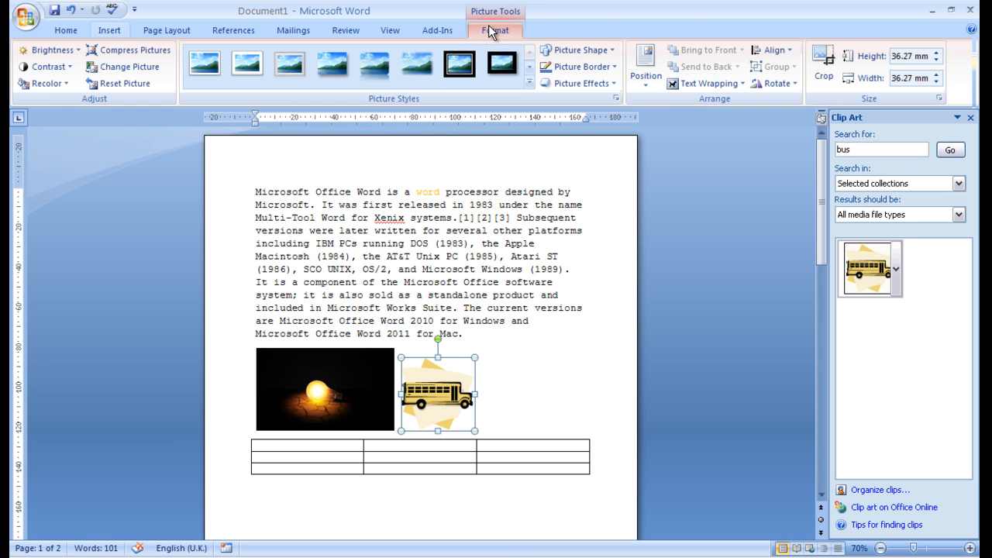
pyautogui.click(487, 400)
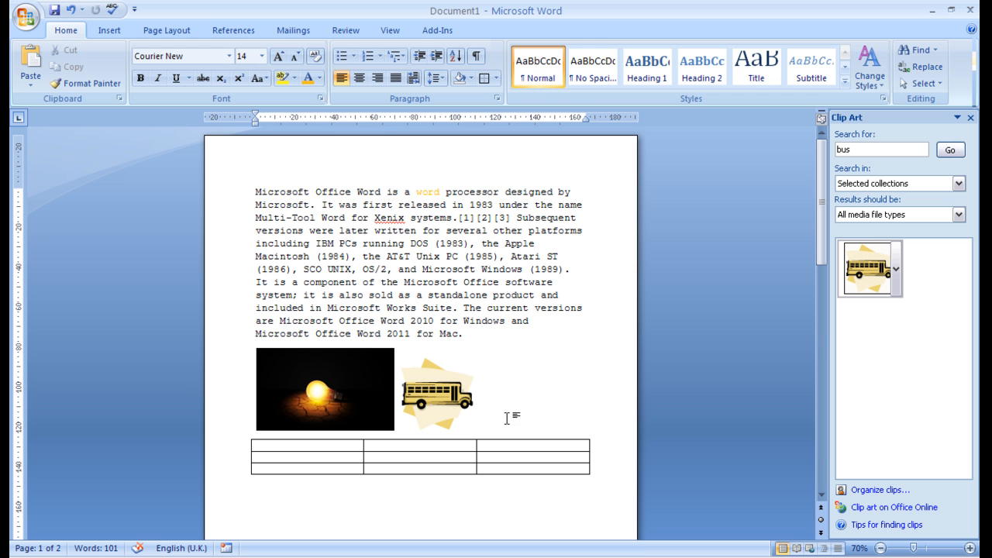
# - Draw a rectangle about 24 mm high and 42 mm wide beside the bus clip art
pyautogui.click(108, 30)
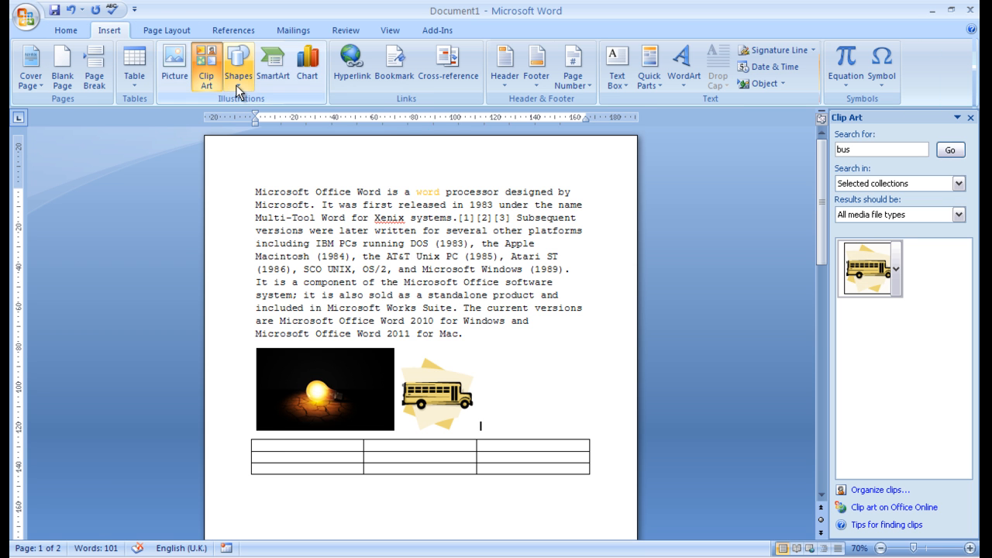
pyautogui.click(238, 85)
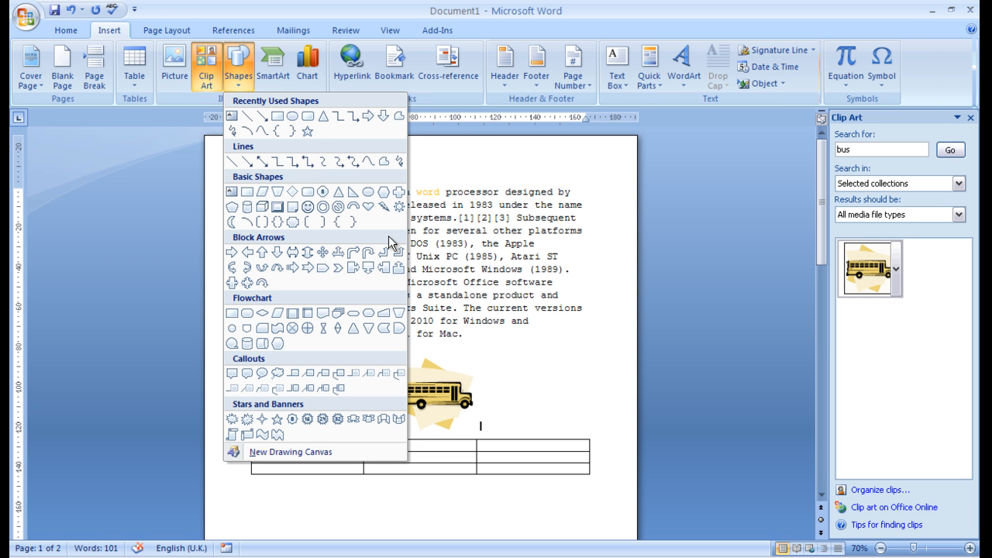
pyautogui.click(277, 115)
pyautogui.moveTo(491, 378); pyautogui.dragTo(574, 427)
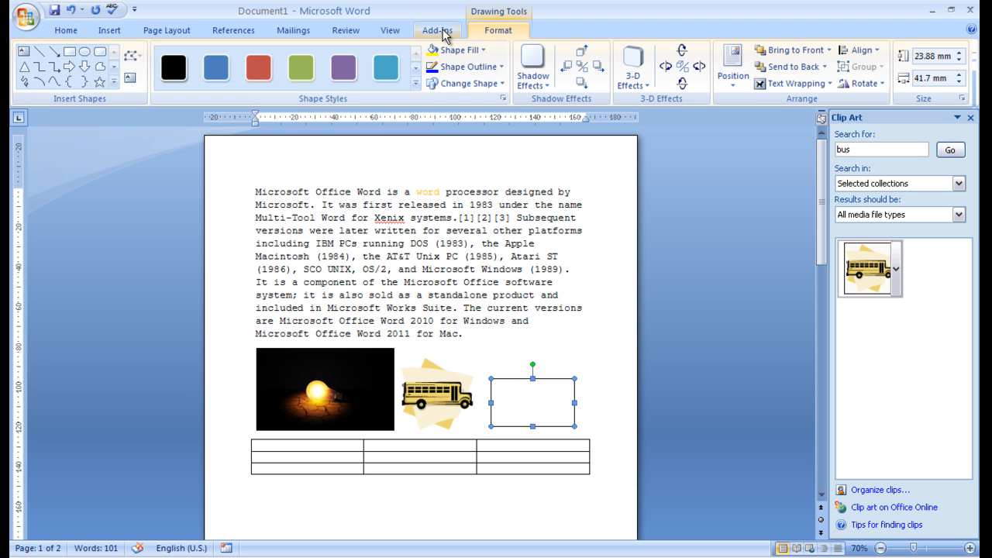
pyautogui.click(616, 408)
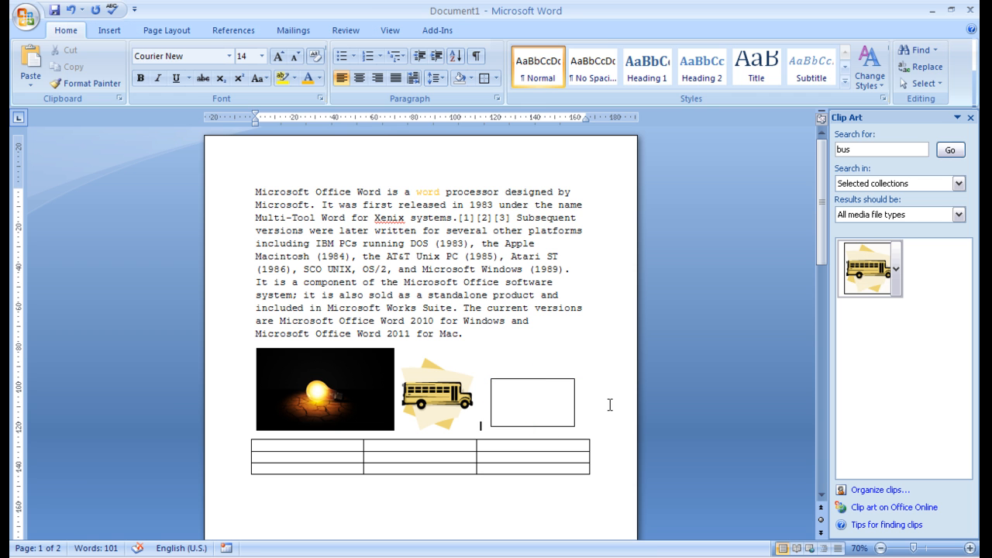
pyautogui.click(109, 31)
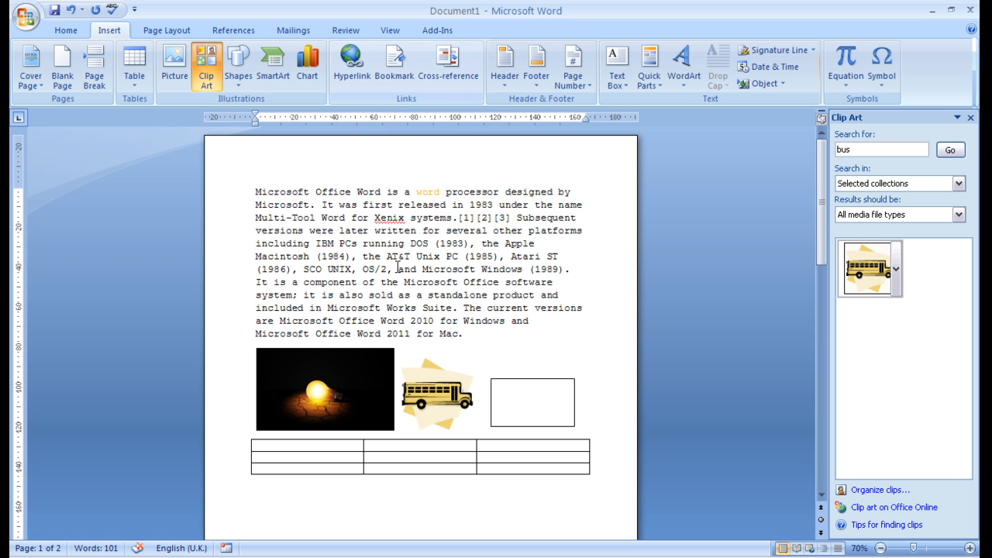
pyautogui.doubleClick(427, 191)
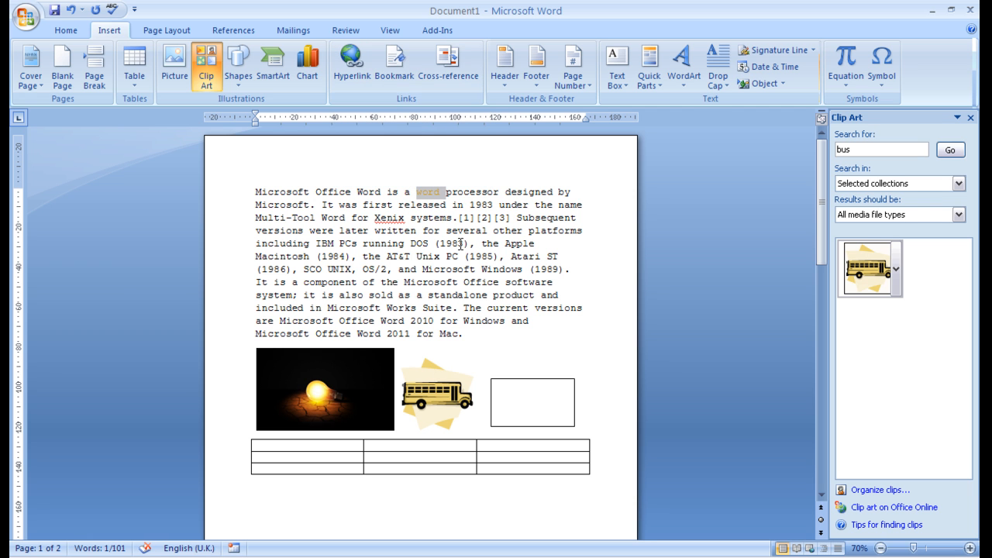
pyautogui.click(380, 406)
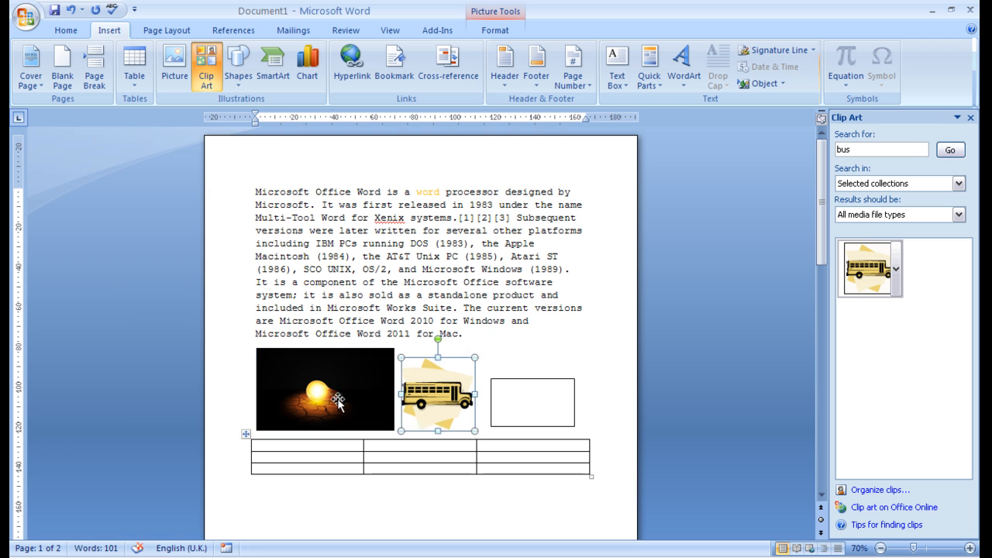
pyautogui.doubleClick(348, 286)
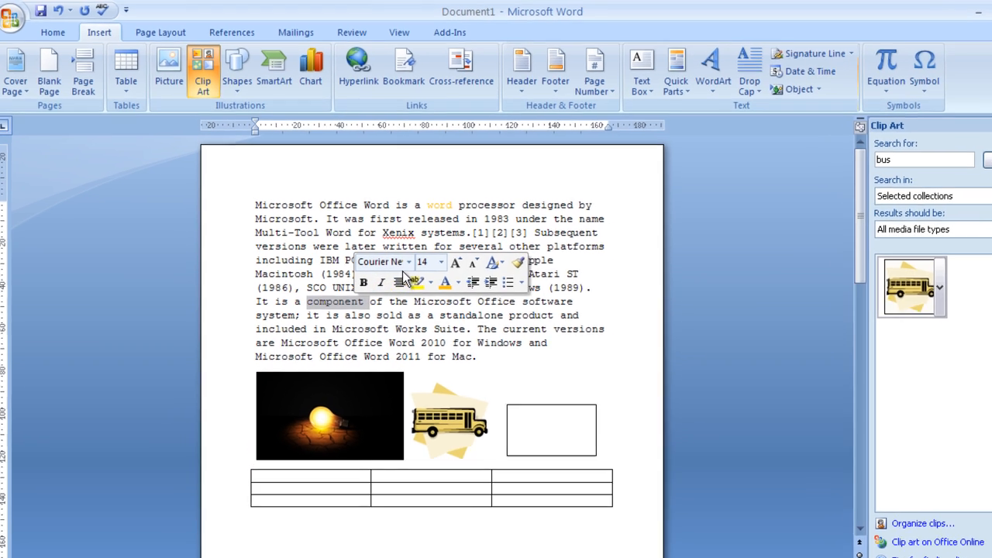
pyautogui.doubleClick(280, 243)
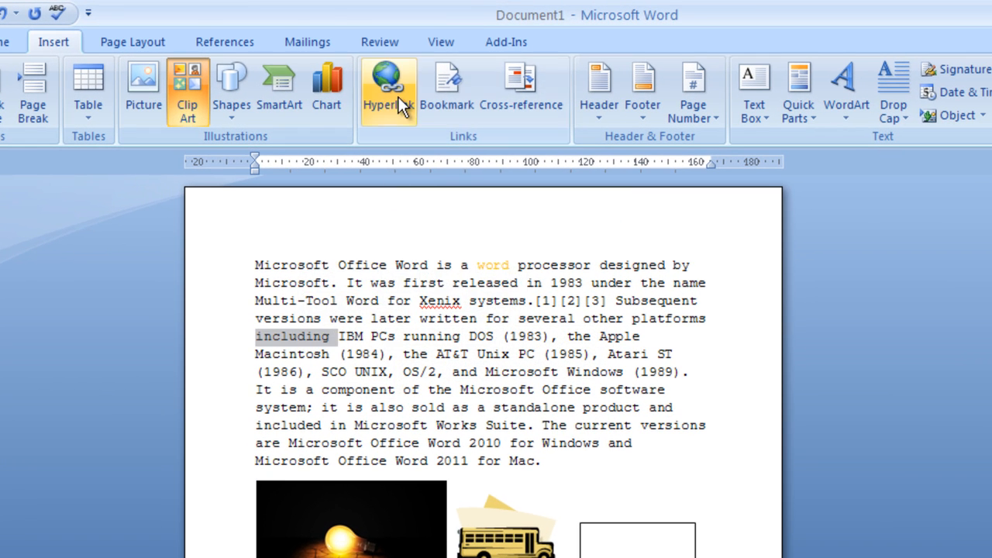
pyautogui.click(399, 97)
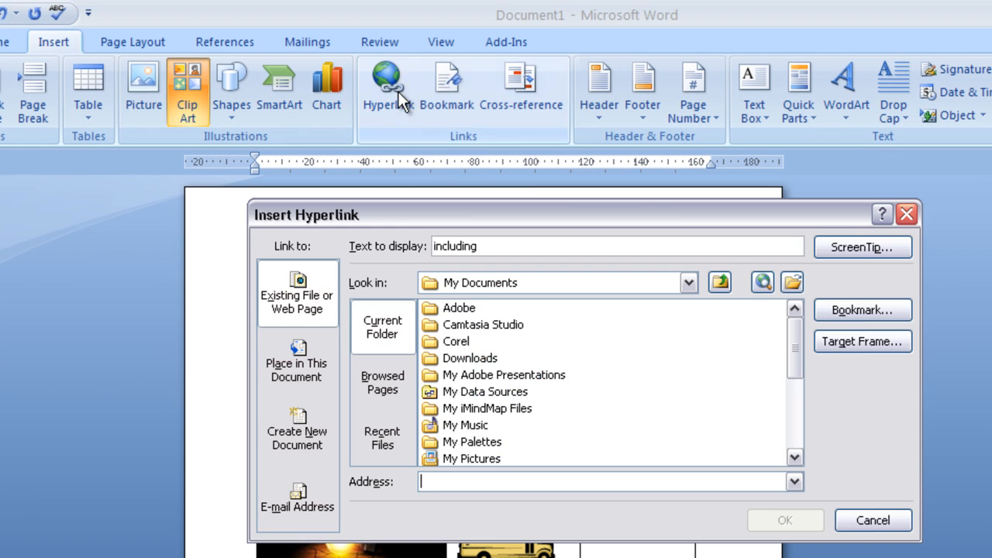
pyautogui.write('www.')
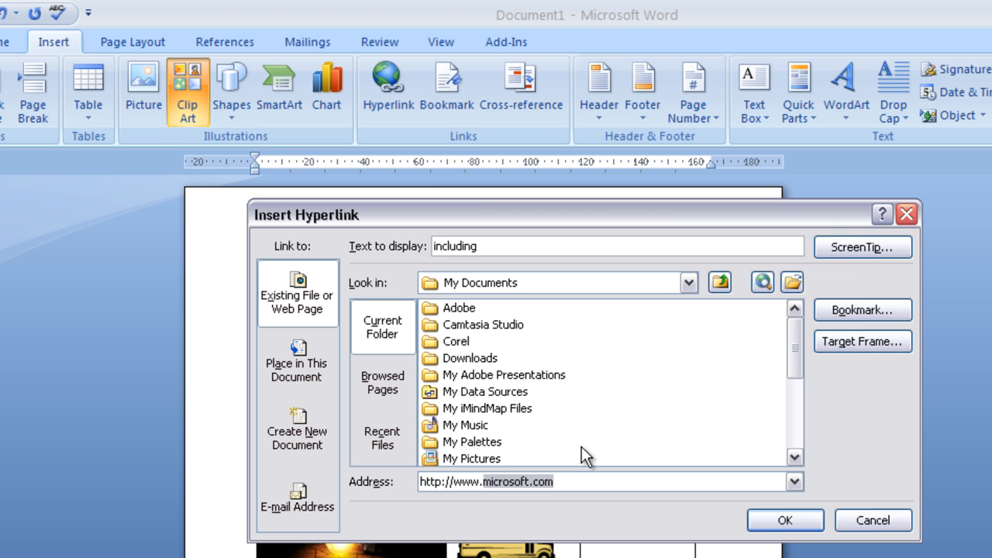
pyautogui.click(799, 526)
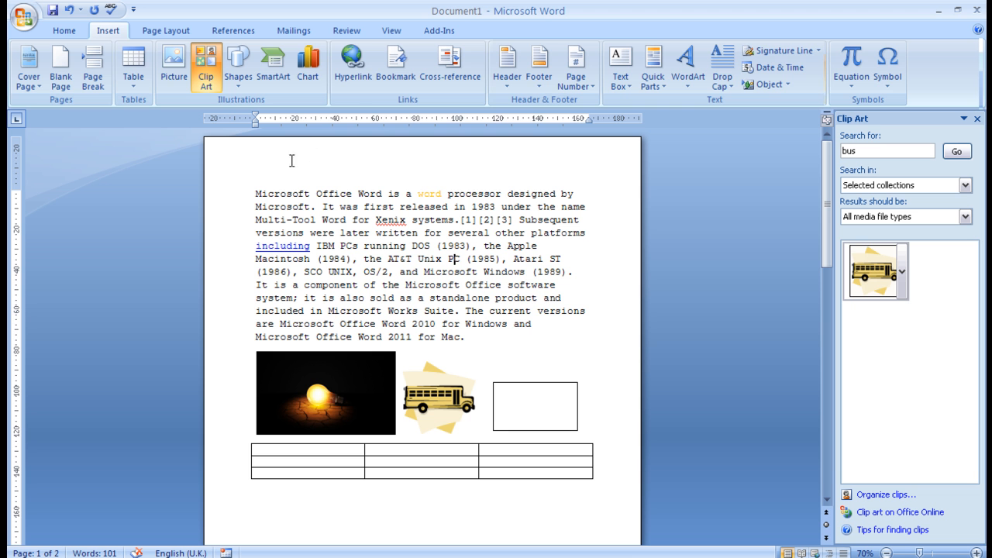
# - Open the page header for editing and close it without adding content
pyautogui.doubleClick(306, 161)
pyautogui.click(752, 68)
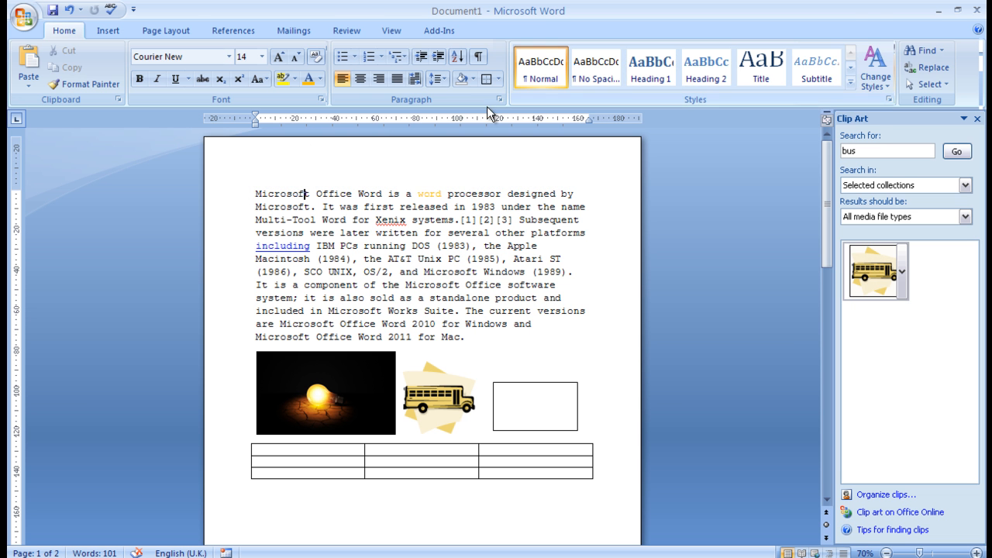
# - Add a page header with a first name at the left, "Help" in the centre and "Videorial" at the right, and close the header
pyautogui.click(106, 29)
pyautogui.click(512, 68)
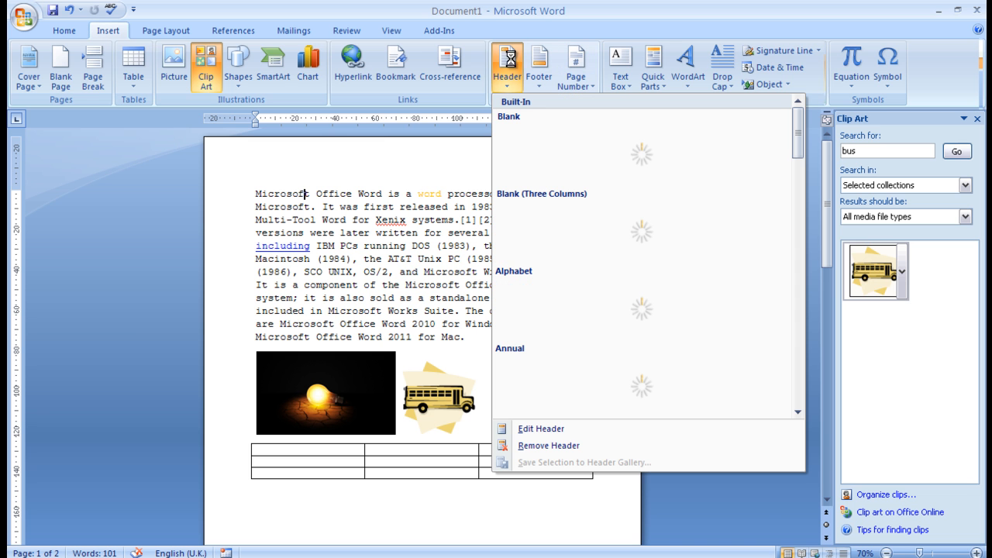
pyautogui.click(549, 429)
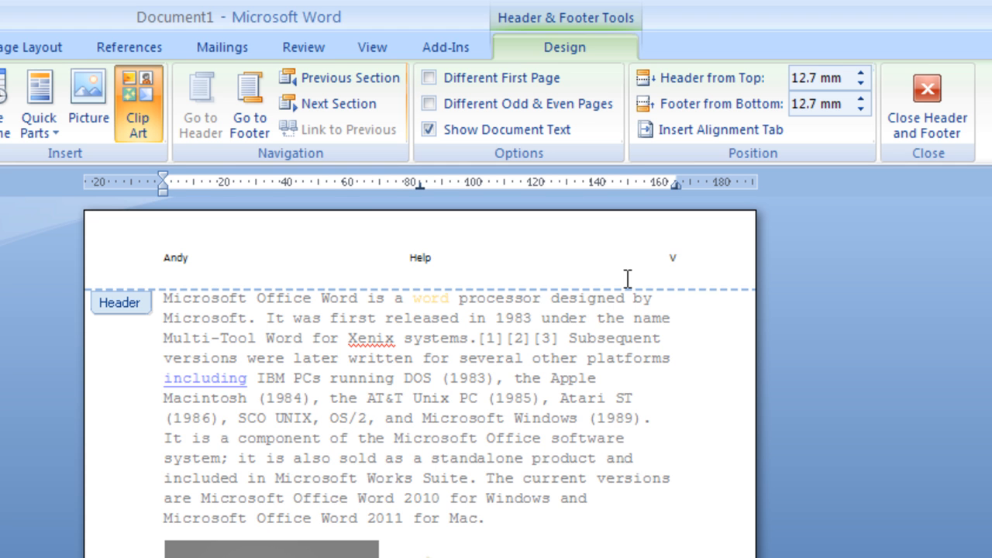
pyautogui.write('al')
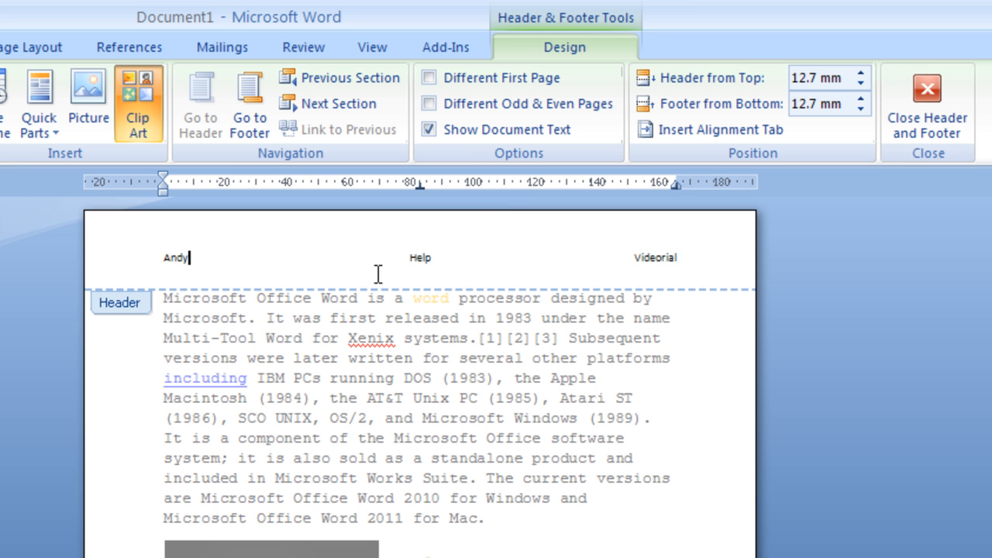
pyautogui.press('Tab')
pyautogui.press('BackSpace')
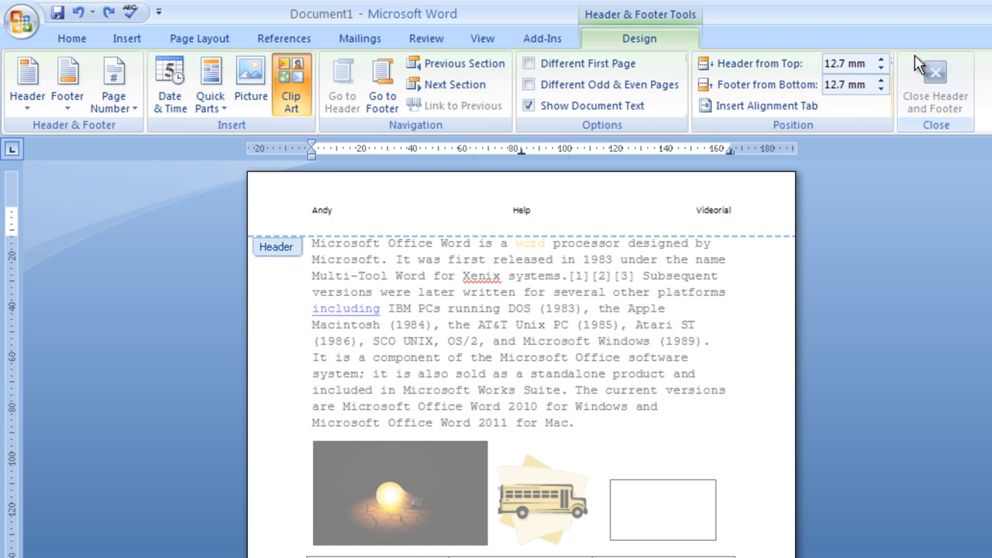
pyautogui.click(919, 65)
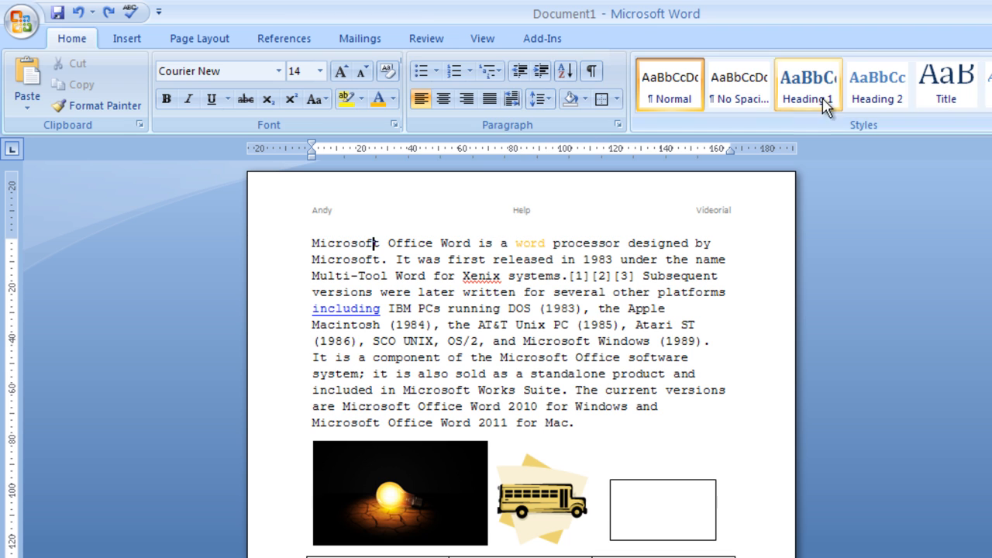
# - Look through the page number positions and designs without inserting a page number
pyautogui.click(123, 40)
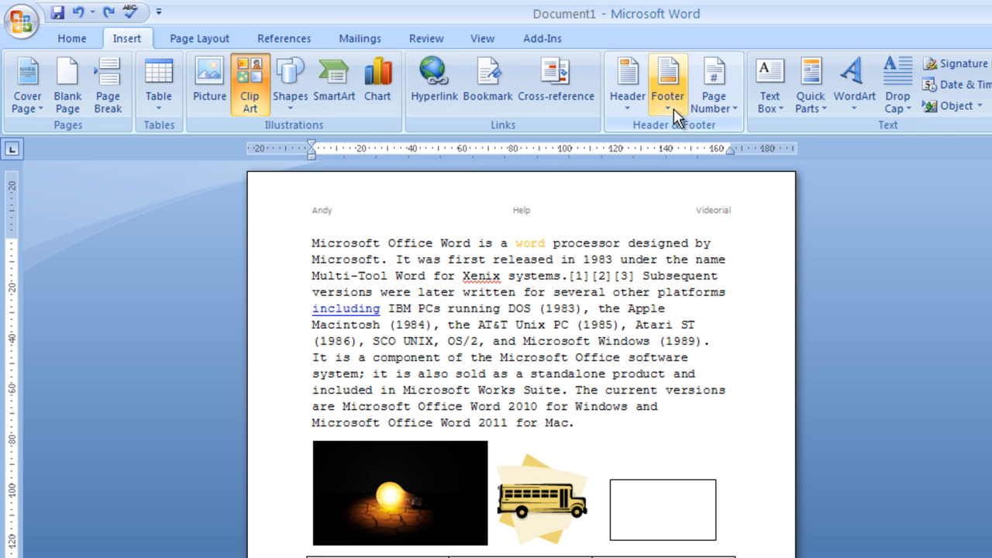
pyautogui.click(714, 109)
pyautogui.moveTo(779, 173)
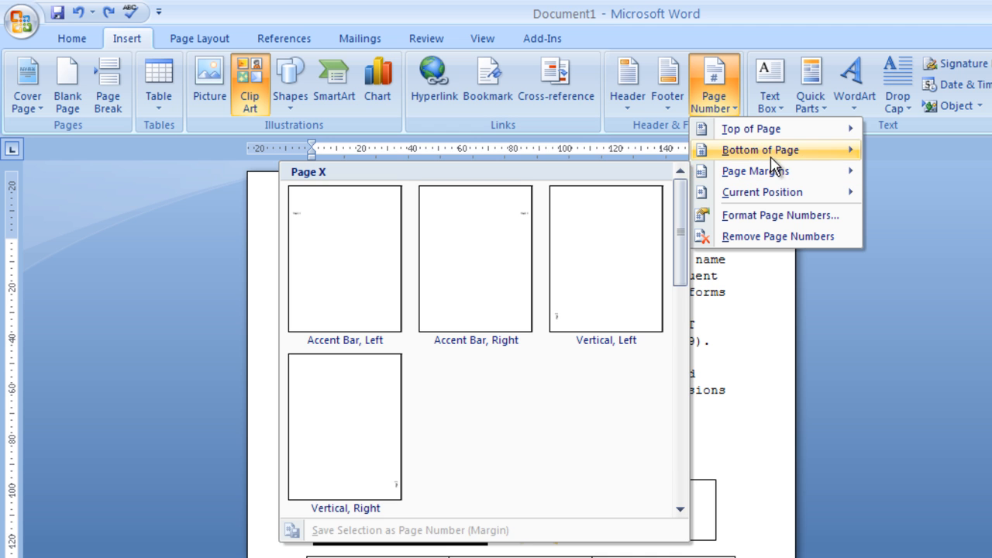
pyautogui.moveTo(763, 130)
pyautogui.click(935, 246)
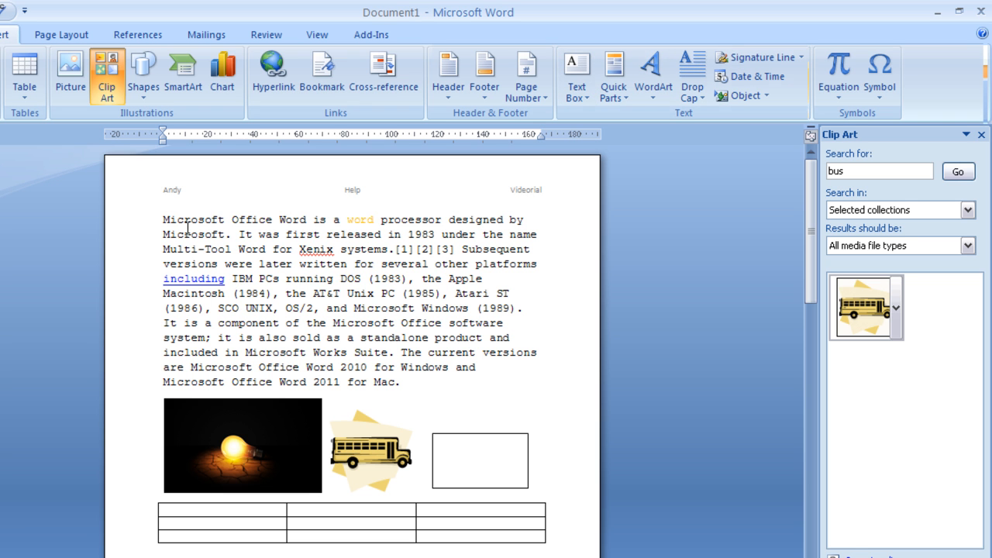
# - Insert blank lines above the paragraph and enter the price 2.00 on the first line
pyautogui.click(159, 221)
pyautogui.press('Return')
pyautogui.press('Return')
pyautogui.press('Return')
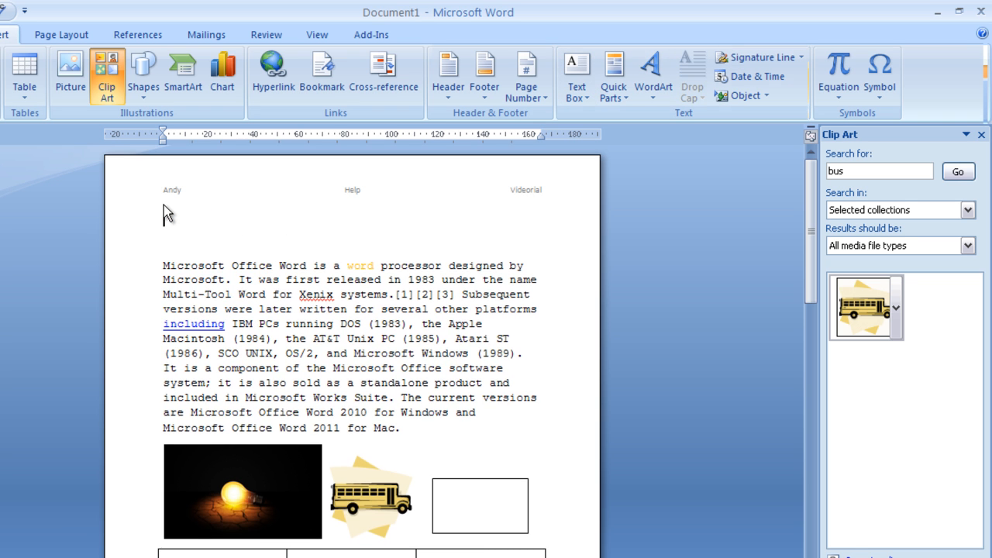
pyautogui.write('2.00')
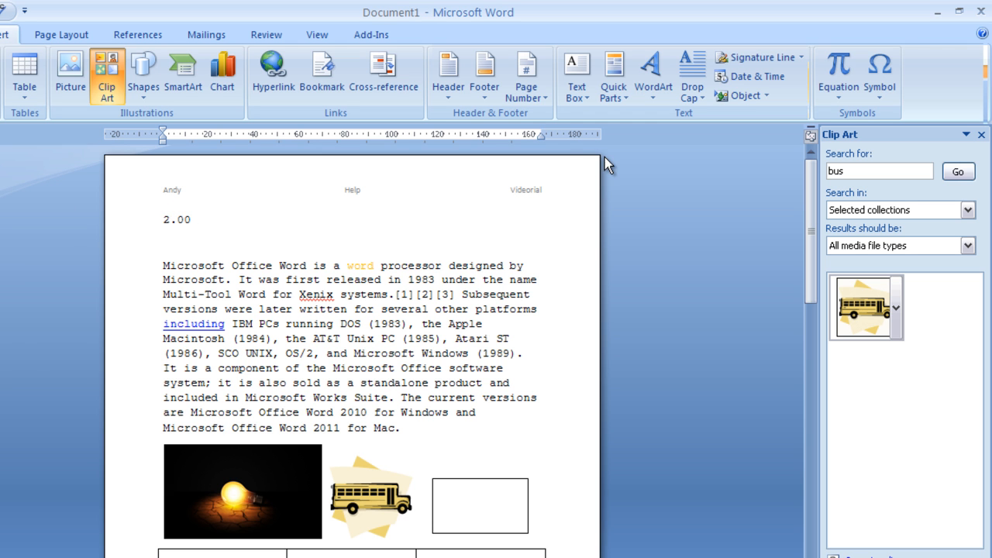
# - Insert the pound sign symbol (£) in front of 2.00 and place the cursor below the price
pyautogui.click(874, 98)
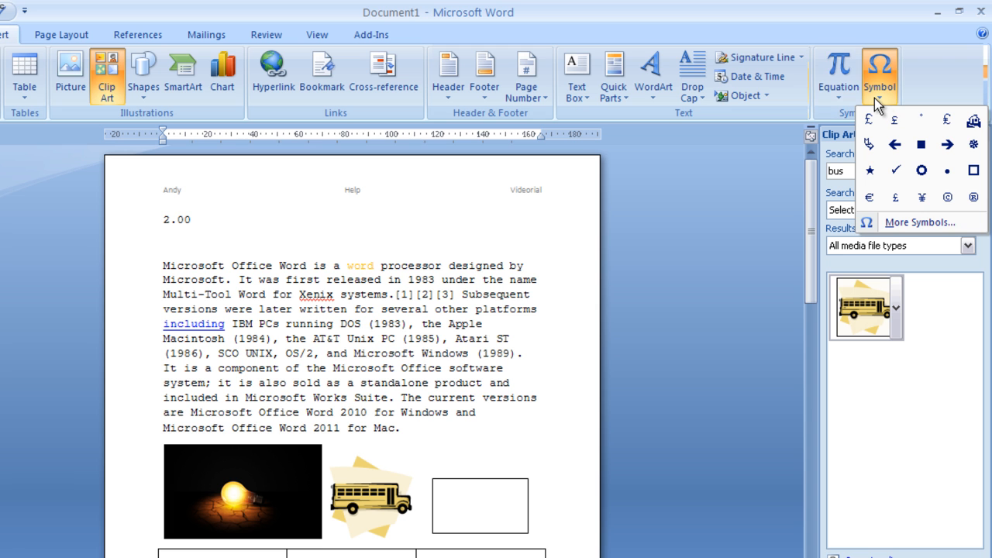
pyautogui.click(899, 223)
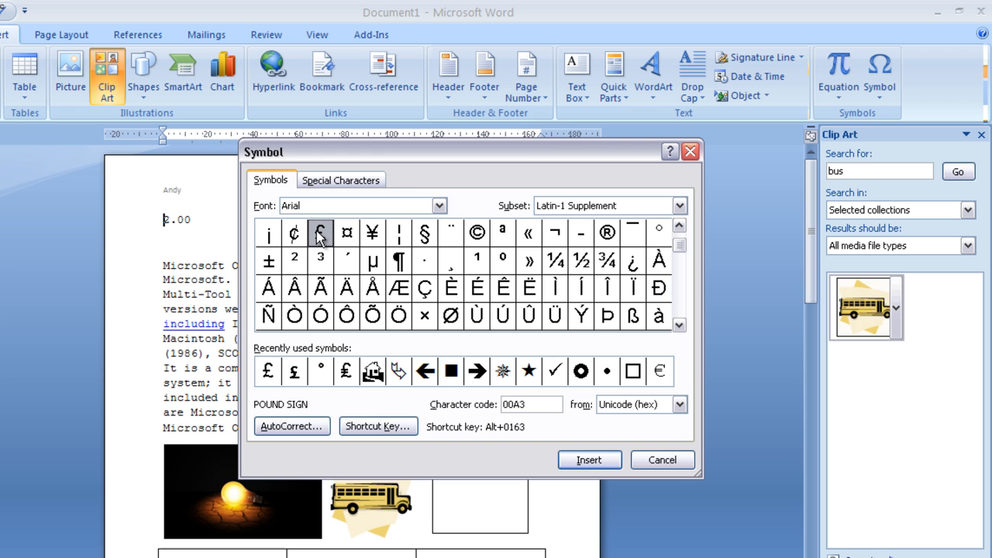
pyautogui.click(589, 460)
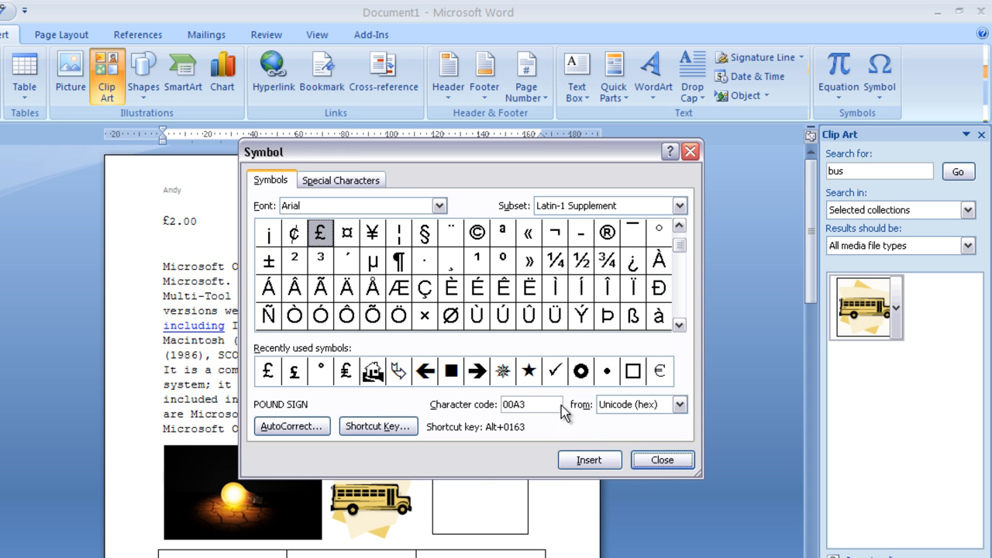
pyautogui.click(662, 459)
pyautogui.click(277, 246)
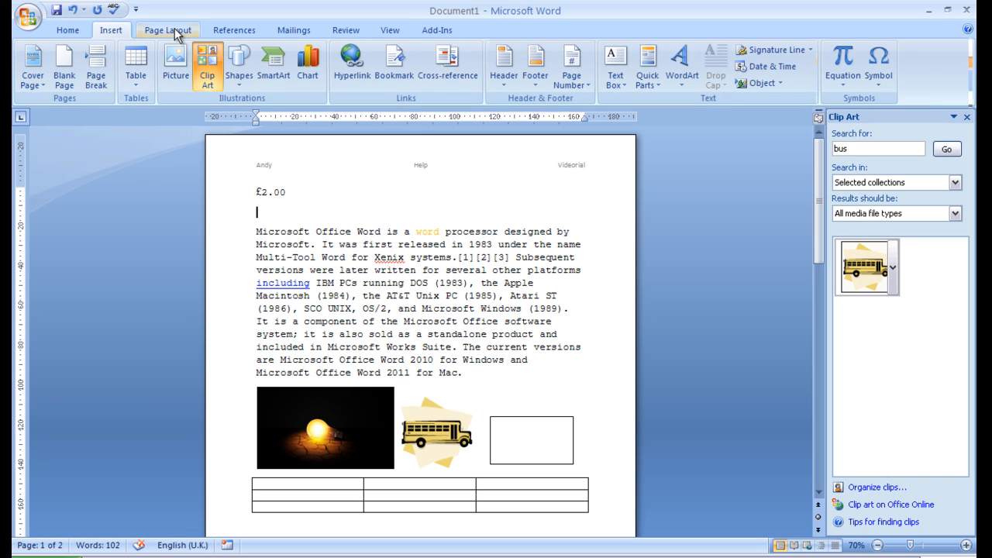
# - Try the Narrow page margins on the document and switch back to the Normal margins
pyautogui.click(178, 36)
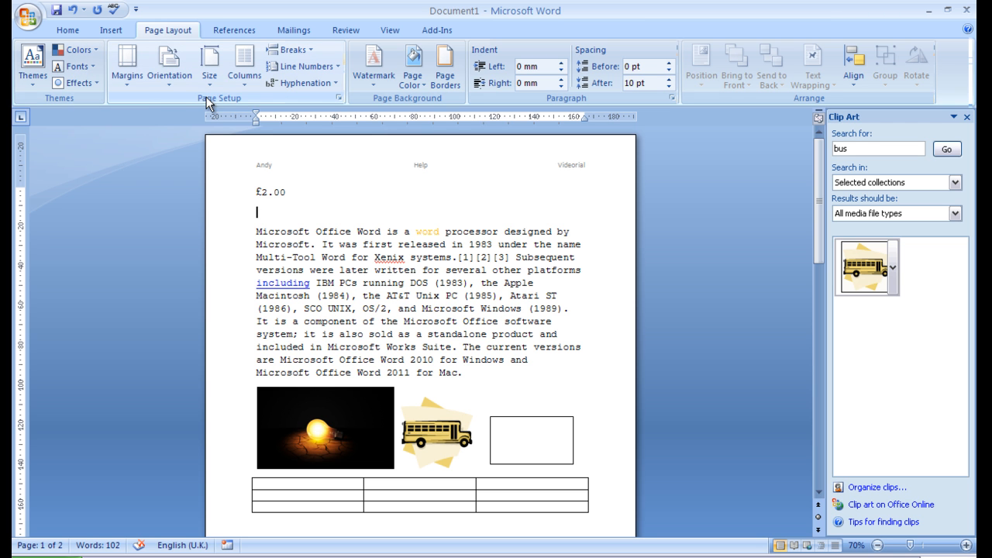
pyautogui.click(128, 77)
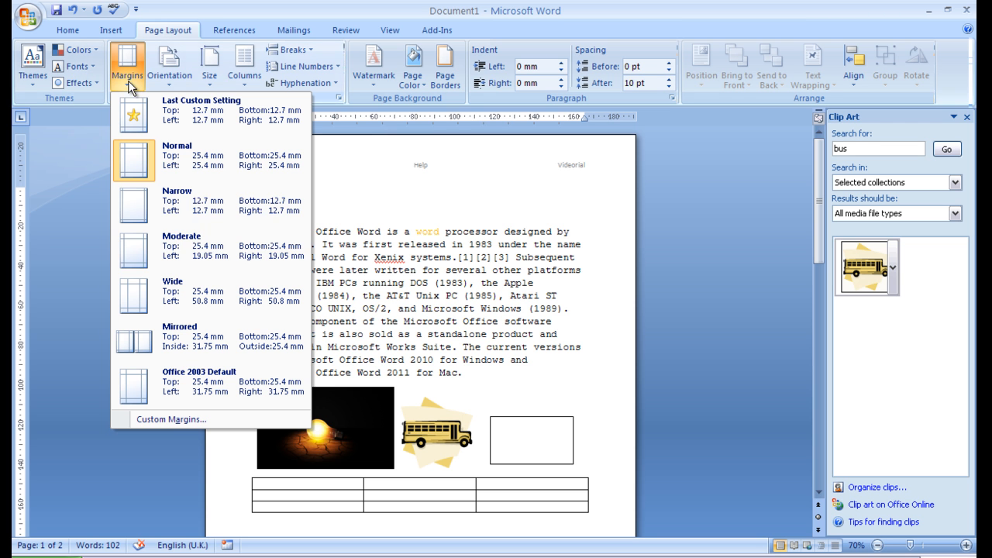
pyautogui.click(138, 206)
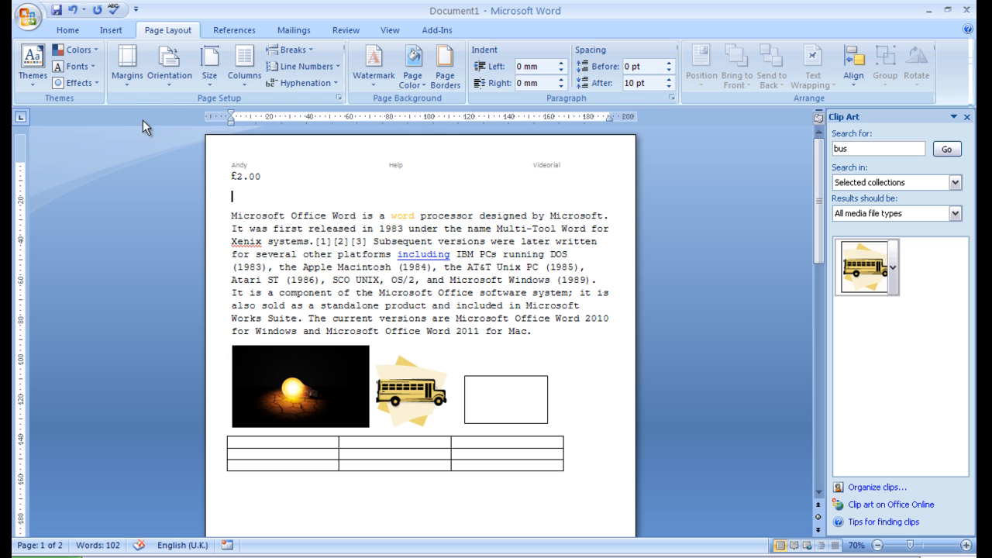
pyautogui.click(127, 66)
pyautogui.click(136, 160)
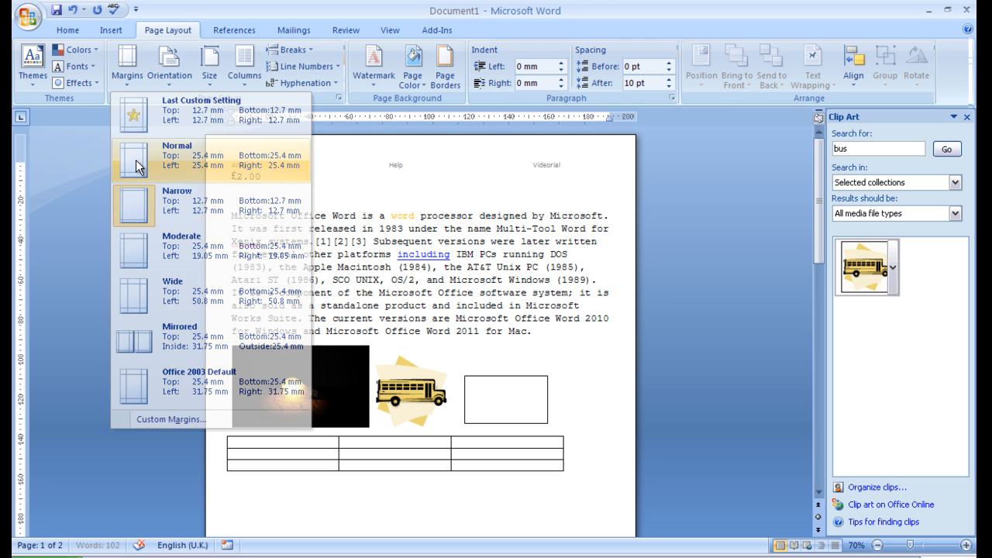
# - Apply the Narrow page margins of 12.7 mm and set the page orientation to Landscape
pyautogui.click(129, 85)
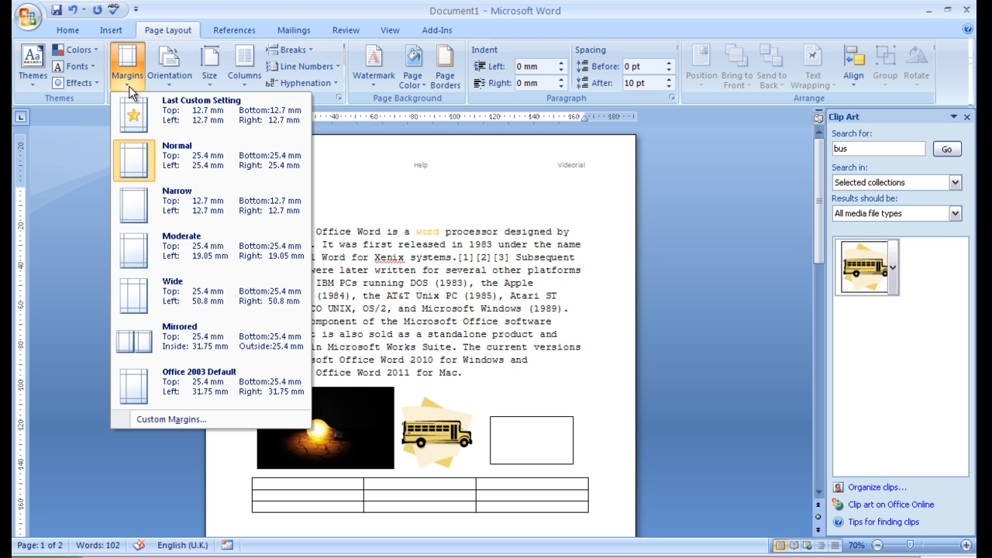
pyautogui.click(136, 200)
pyautogui.click(166, 76)
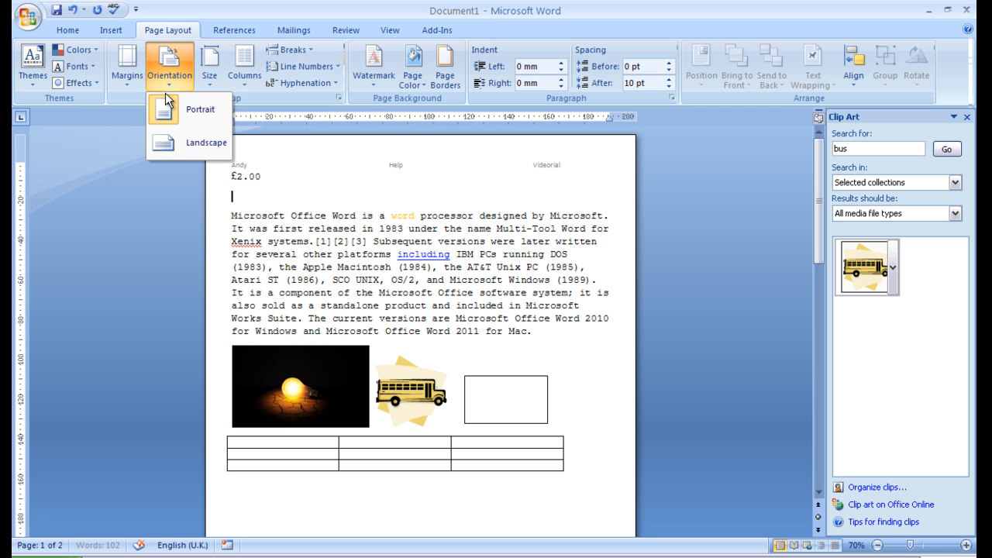
pyautogui.click(169, 140)
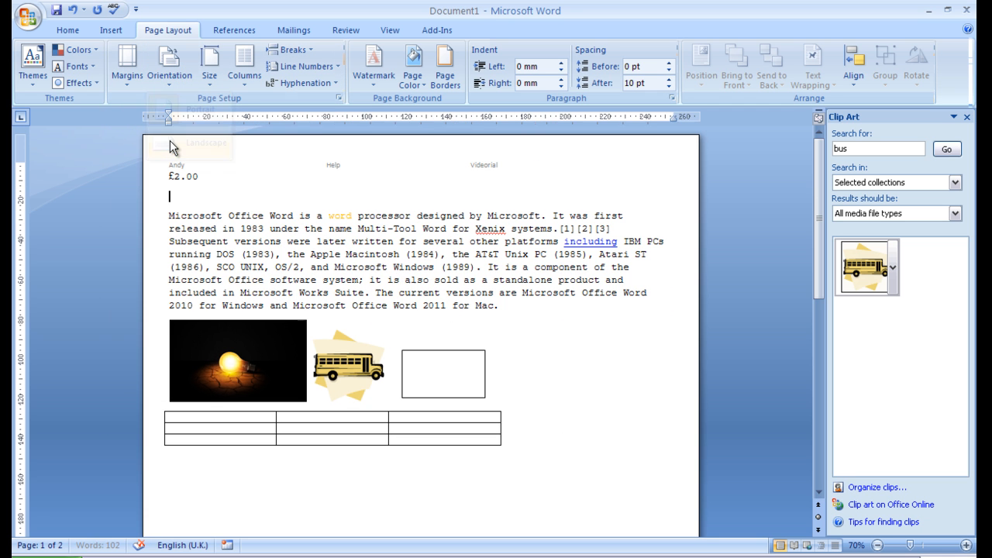
# - Set the paper size to A4 (210 x 297 mm) and close the Clip Art pane
pyautogui.click(216, 81)
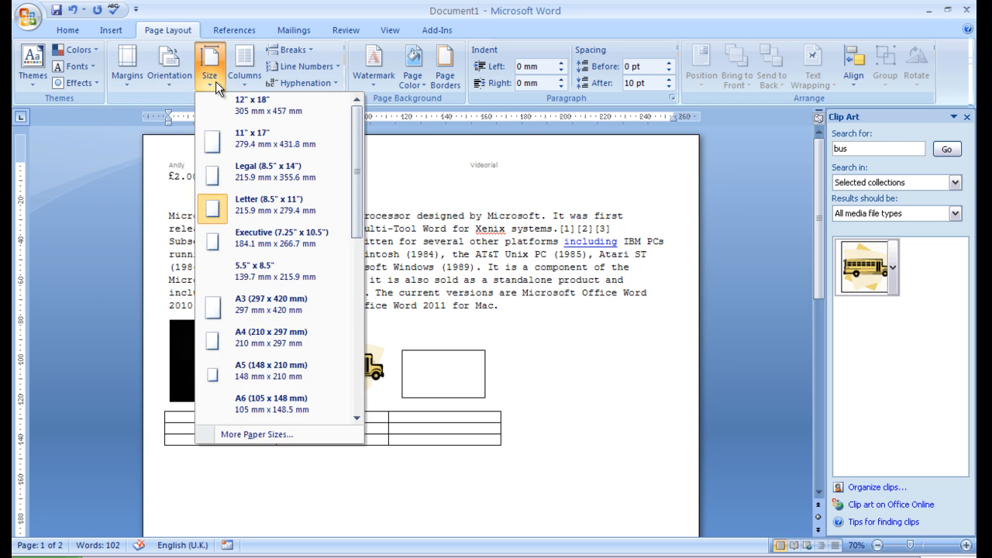
pyautogui.click(271, 342)
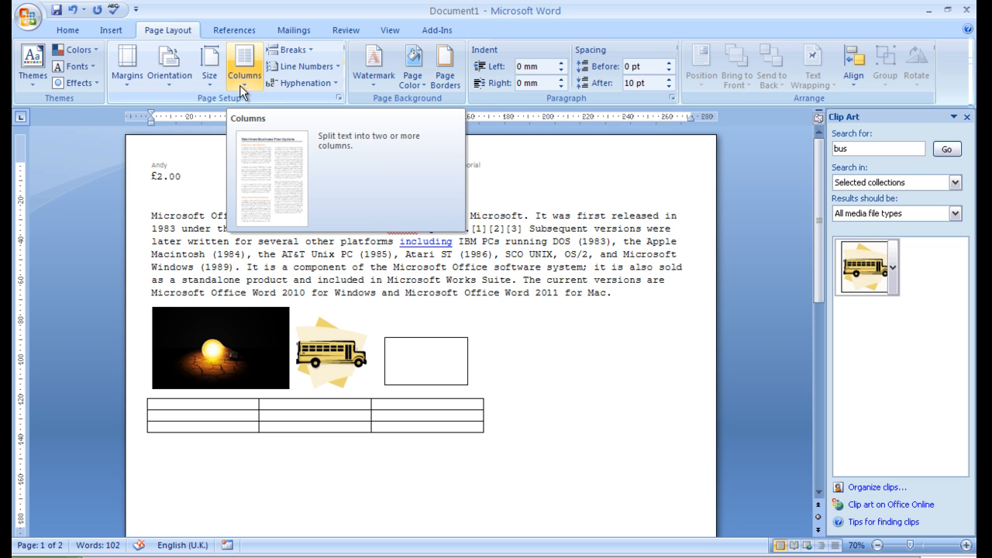
pyautogui.click(968, 118)
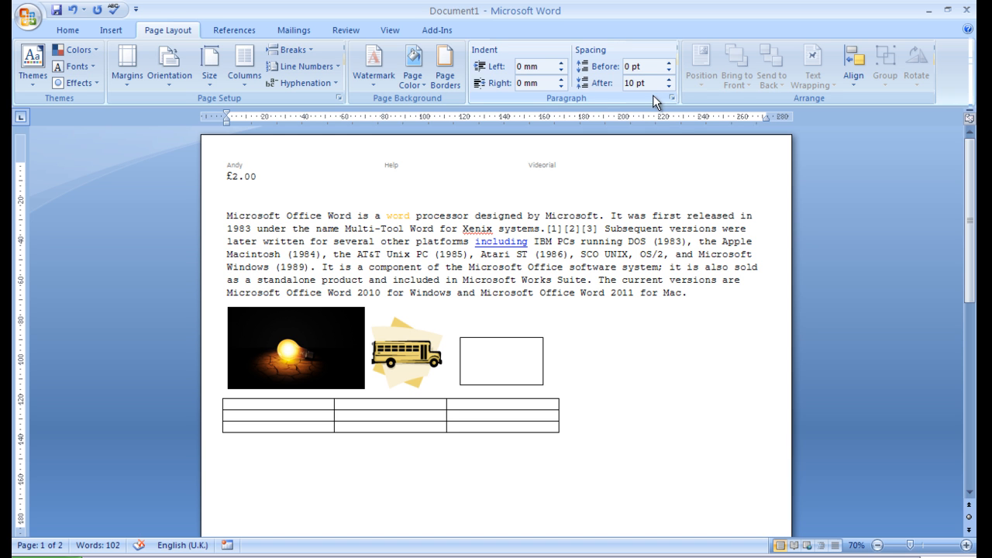
# - Check the line spacing options for the paragraph and return to the page layout settings
pyautogui.click(70, 33)
pyautogui.click(434, 79)
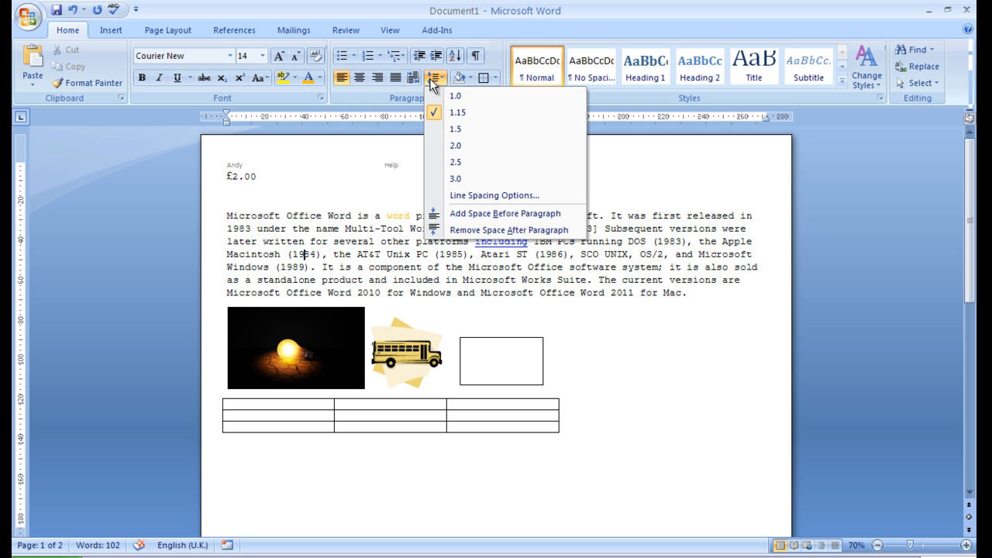
pyautogui.click(178, 32)
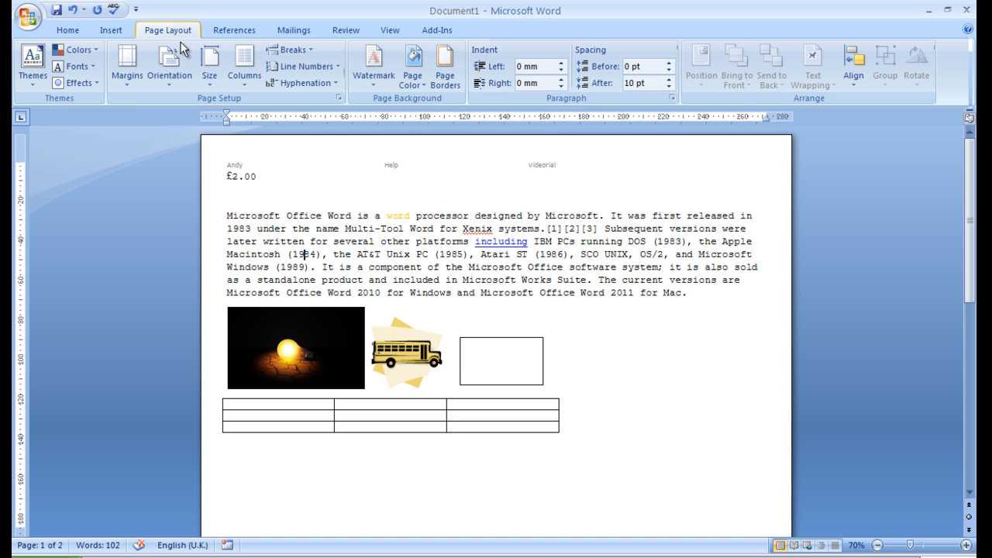
# - Try 0 pt spacing after the paragraph and a 3 mm left indent, and reset the indent to 0 mm
pyautogui.click(670, 87)
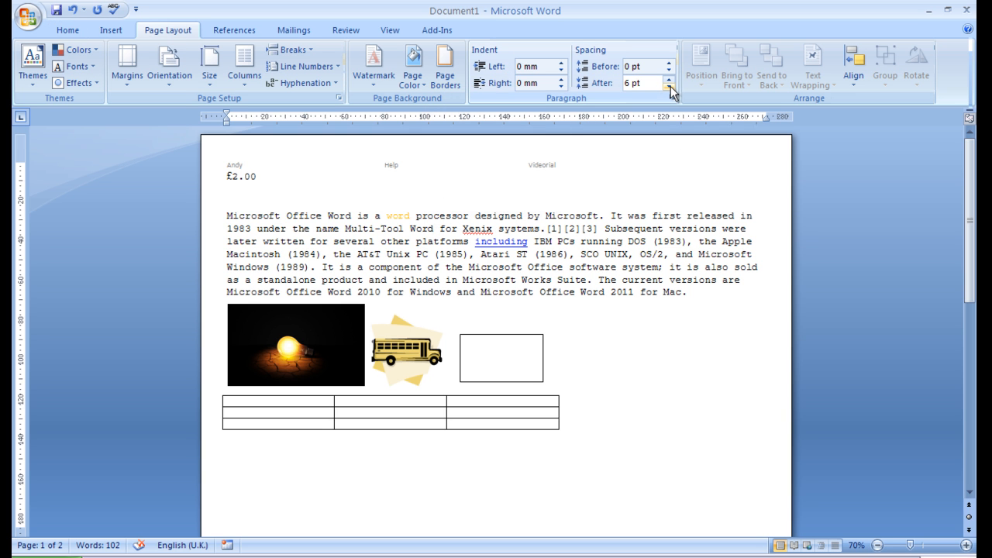
pyautogui.click(669, 86)
pyautogui.click(561, 63)
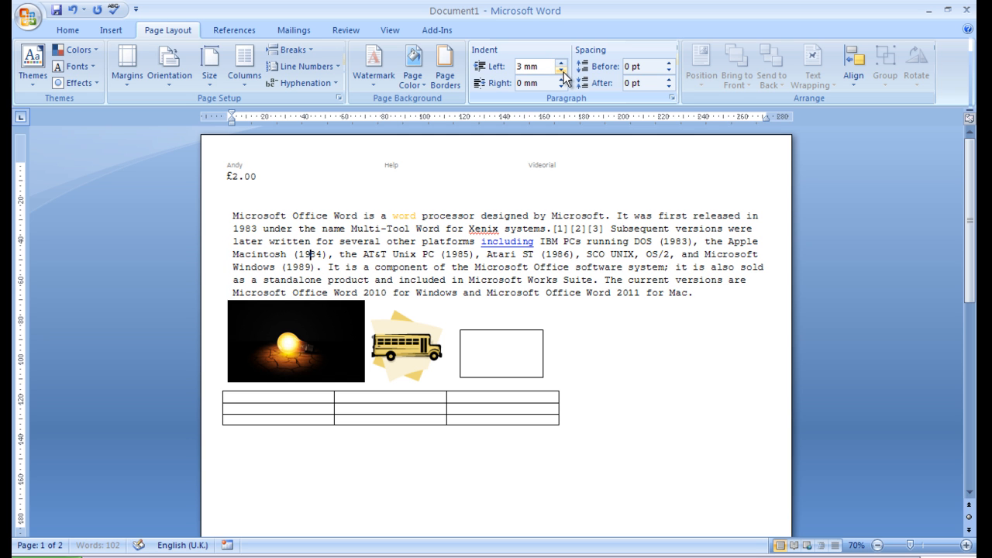
pyautogui.click(561, 70)
# - Set the spacing after the text paragraph to 30 pt
pyautogui.click(669, 79)
pyautogui.click(669, 79)
pyautogui.click(669, 79)
pyautogui.click(669, 79)
pyautogui.click(670, 79)
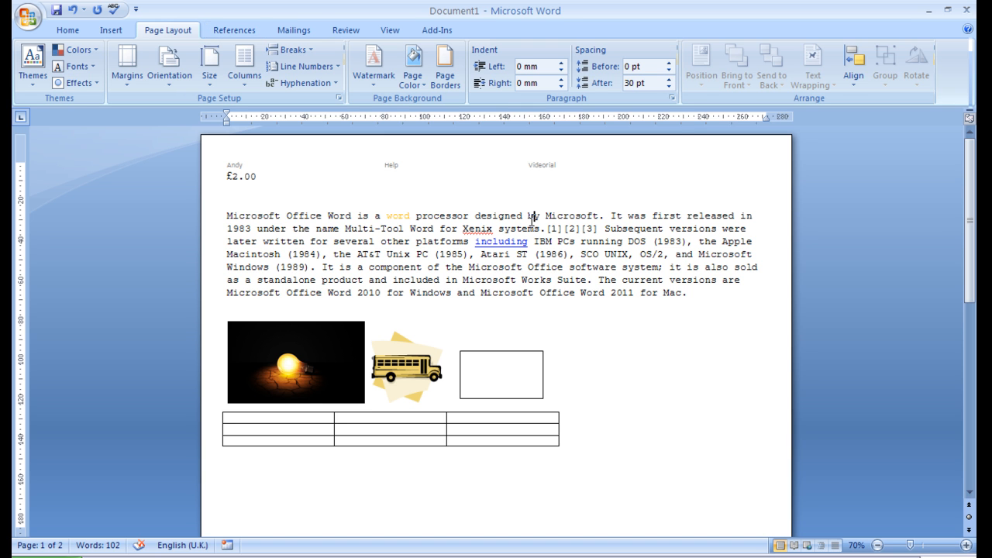
# - Look over the commands available for references, mailings and reviewing
pyautogui.click(240, 34)
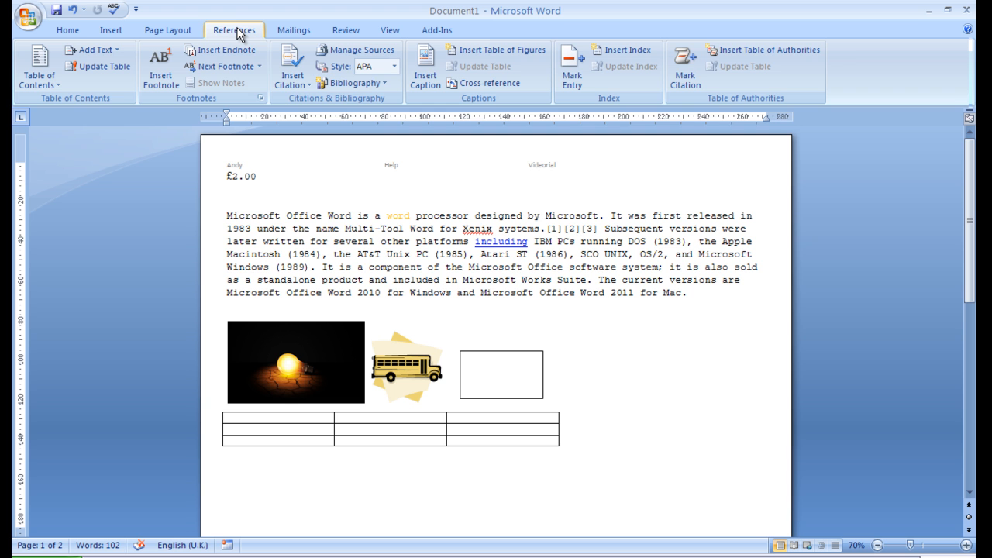
pyautogui.click(282, 35)
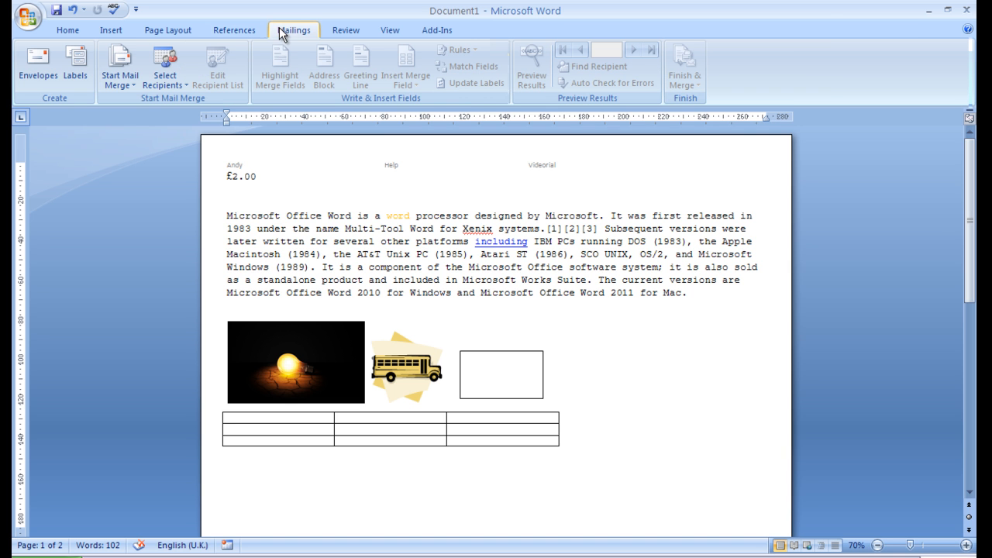
pyautogui.click(343, 30)
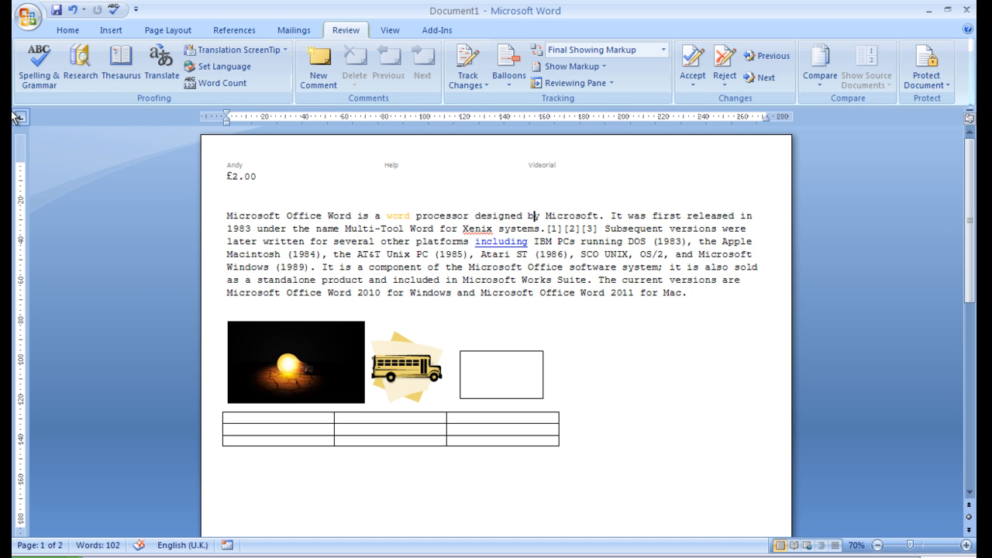
# - Run the spelling and grammar check on the document and cancel it without applying any suggestion
pyautogui.doubleClick(301, 280)
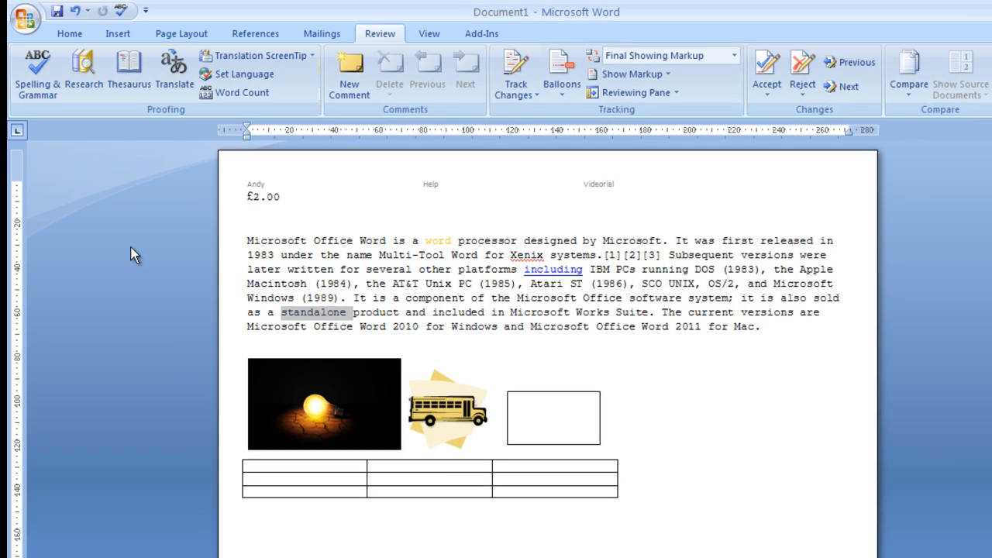
pyautogui.click(312, 207)
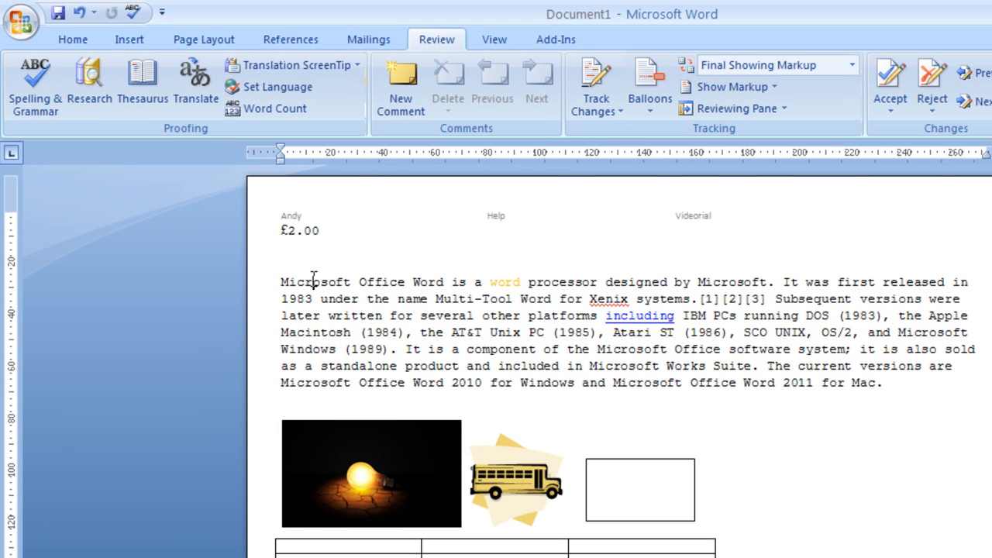
pyautogui.click(21, 79)
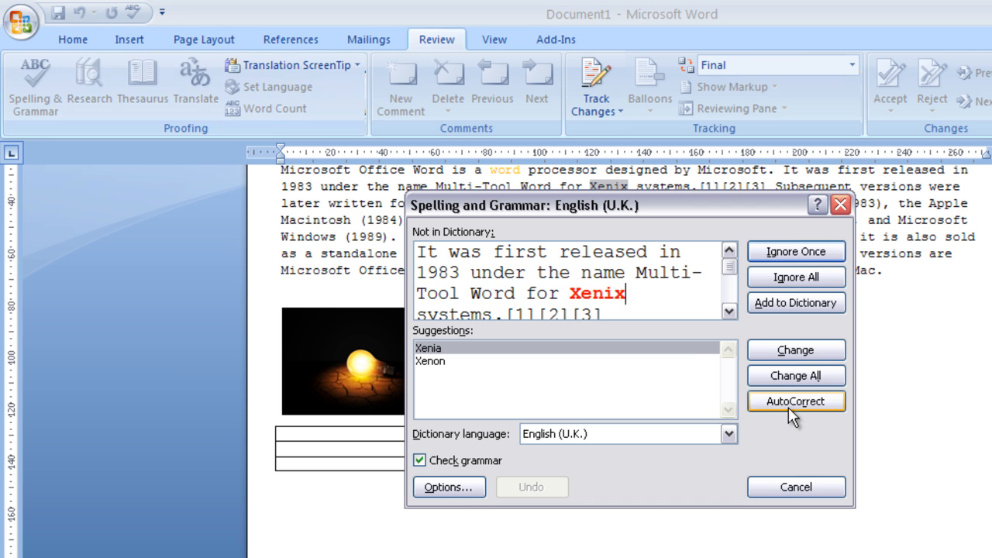
pyautogui.click(796, 486)
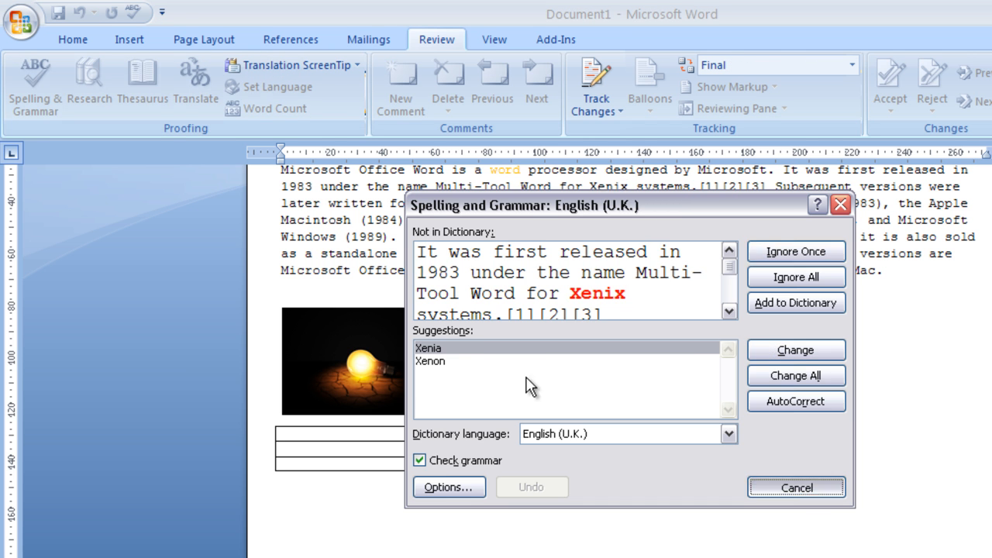
# - Look up the word "included" in the thesaurus and replace it with the synonym "built-in"
pyautogui.doubleClick(521, 256)
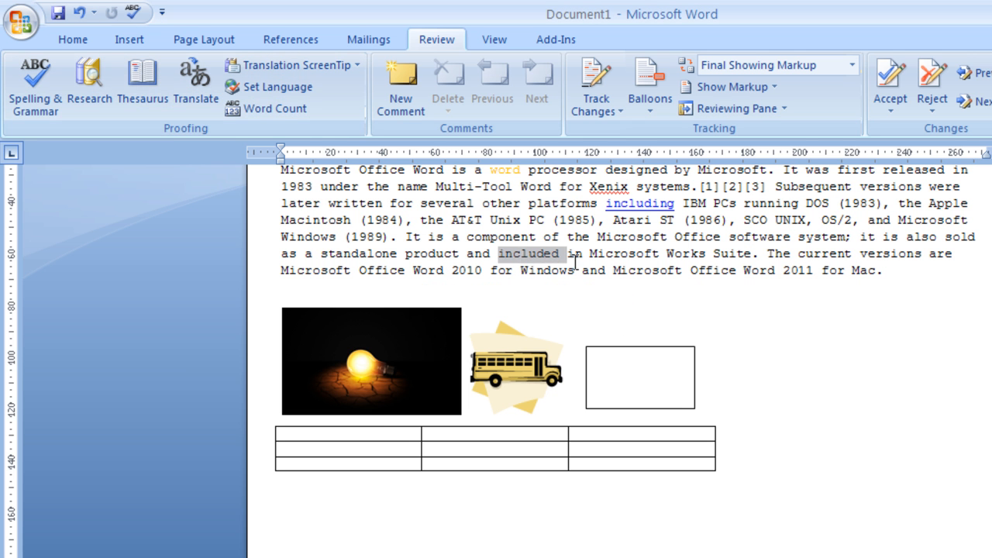
pyautogui.click(89, 84)
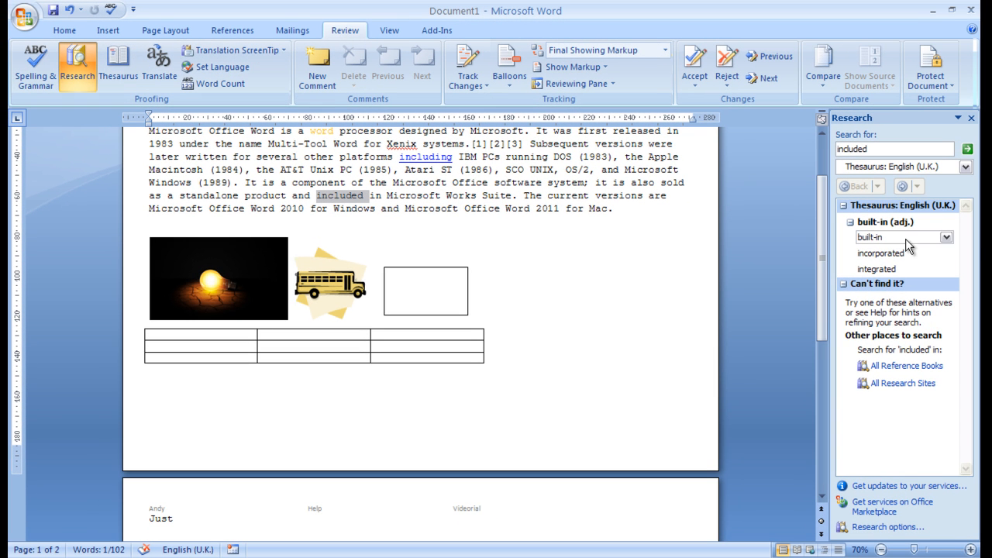
pyautogui.rightClick(881, 236)
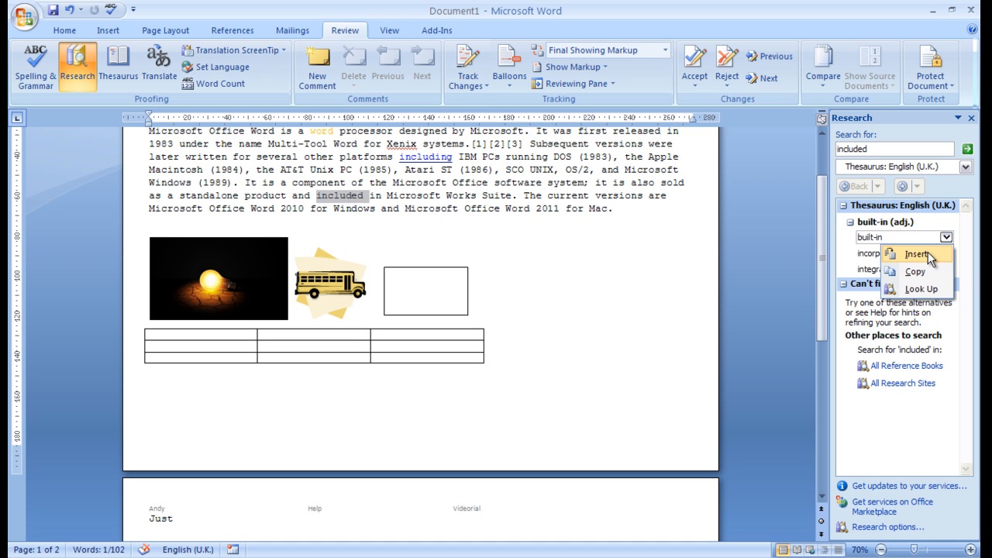
pyautogui.click(928, 254)
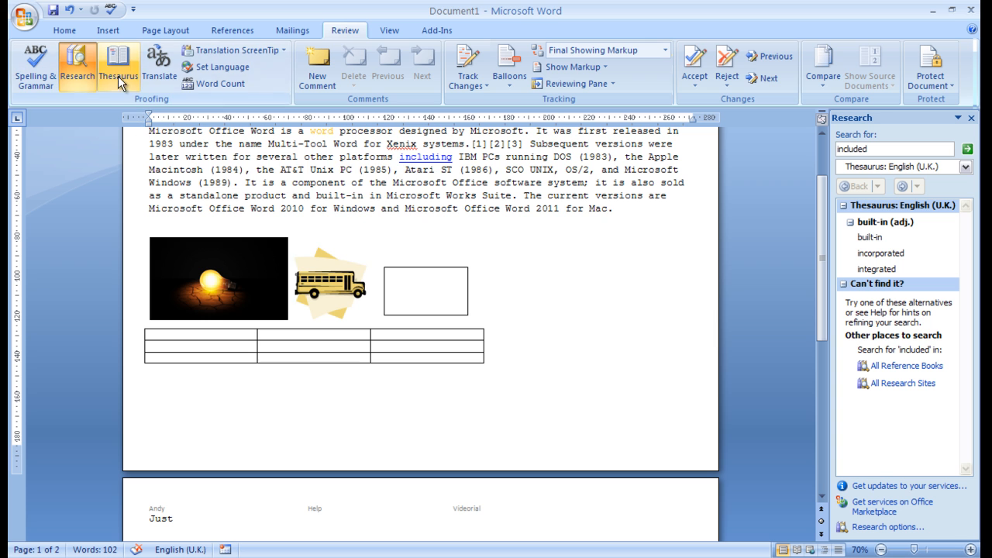
# - Check the document's word count statistics and close the Research pane
pyautogui.click(196, 82)
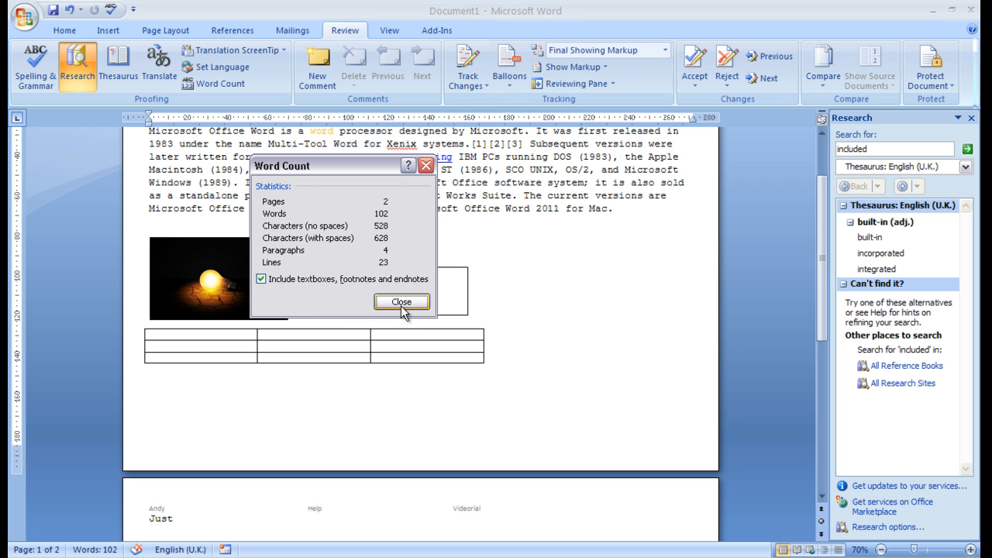
pyautogui.click(401, 303)
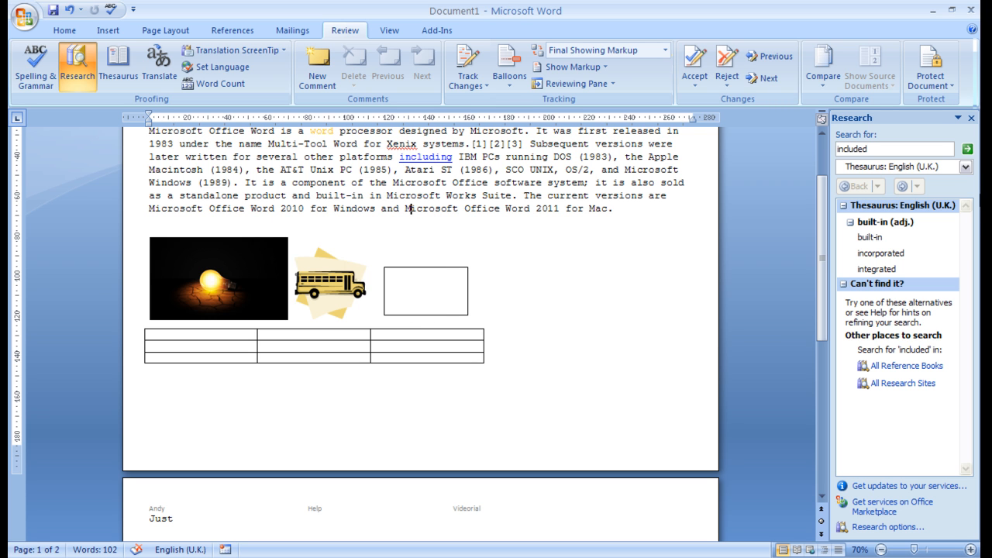
pyautogui.click(971, 118)
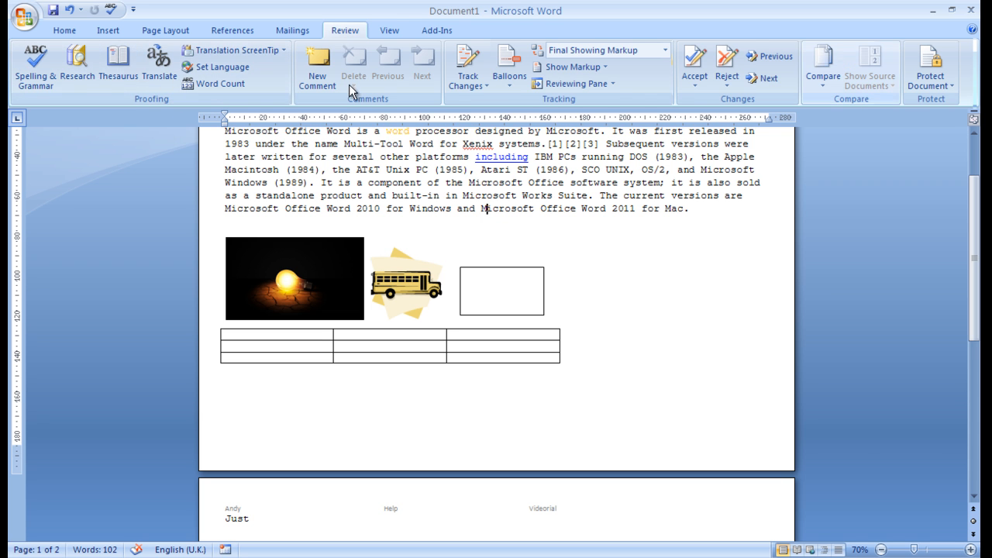
# - Preview the document in Draft view and return to Print Layout view
pyautogui.click(387, 31)
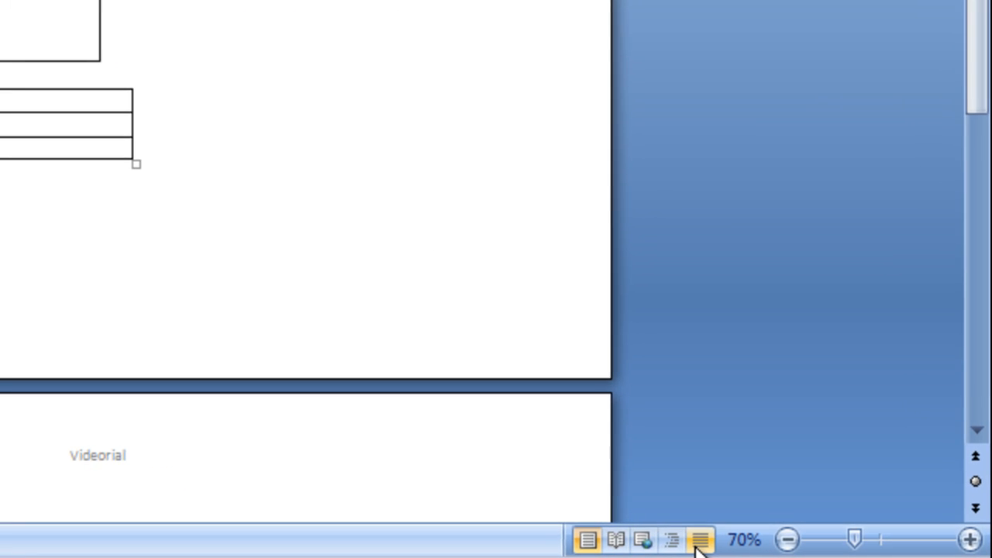
pyautogui.click(698, 542)
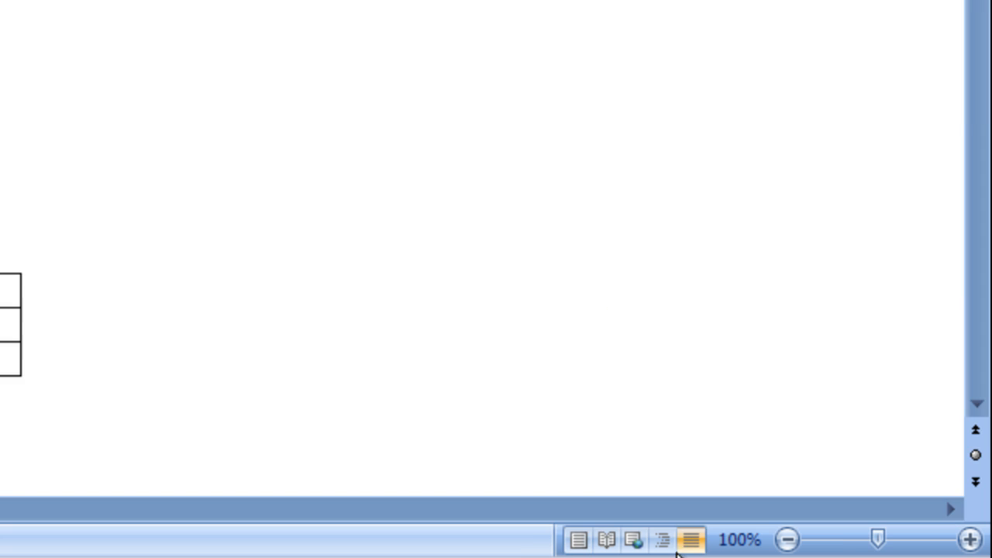
pyautogui.click(579, 541)
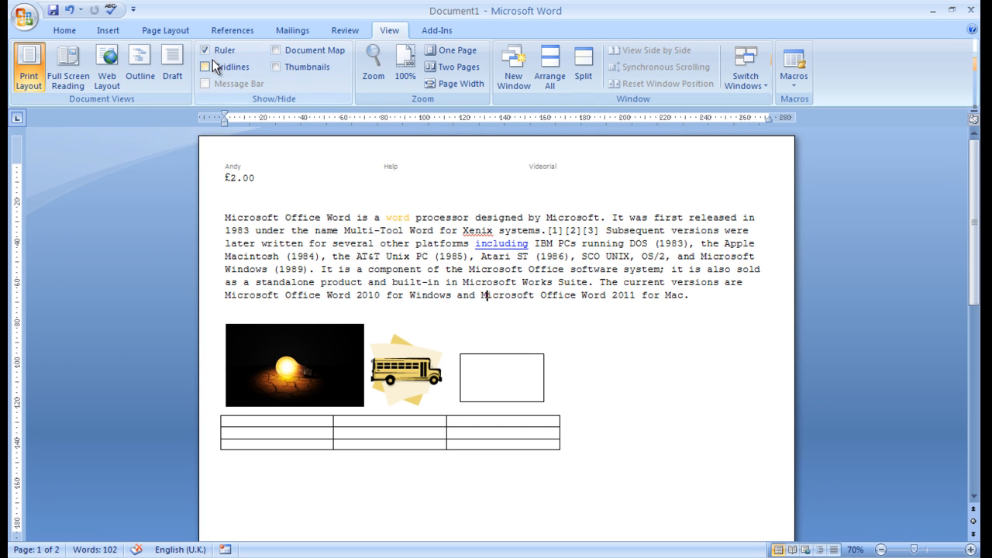
# - Hide and show the ruler twice, leaving it displayed
pyautogui.click(204, 51)
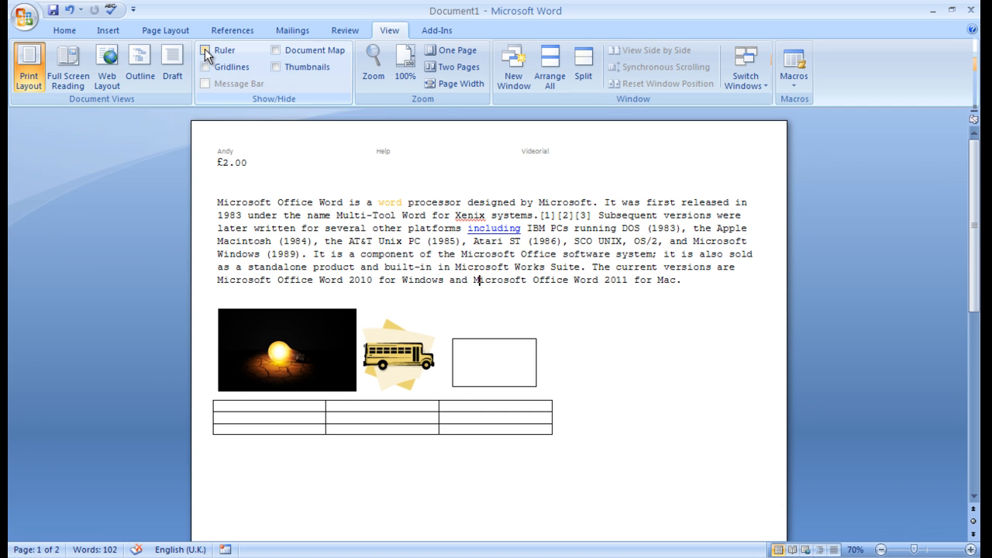
pyautogui.click(205, 50)
pyautogui.click(205, 50)
pyautogui.click(205, 50)
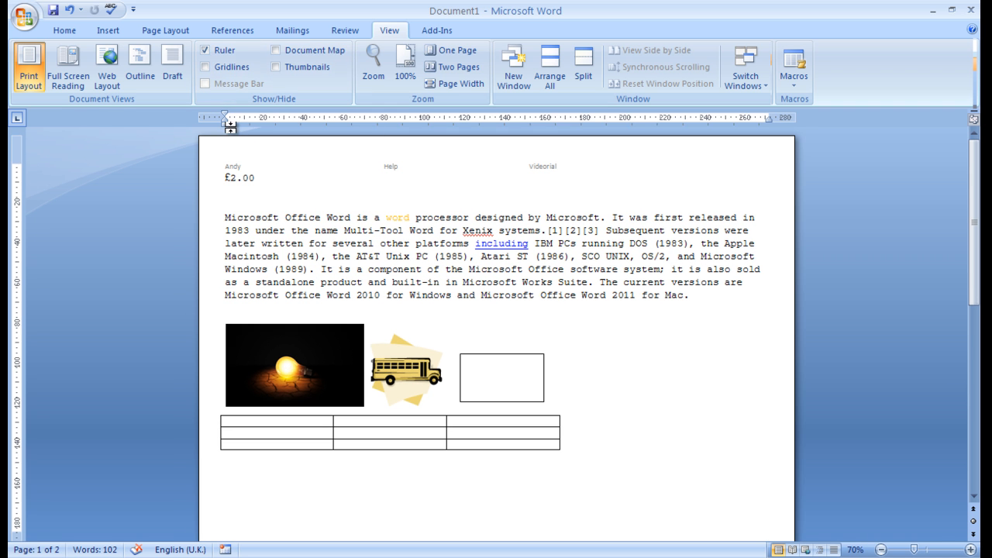
pyautogui.moveTo(225, 123)
pyautogui.mouseDown()
pyautogui.moveTo(290, 122)
pyautogui.moveTo(225, 122)
pyautogui.mouseUp()
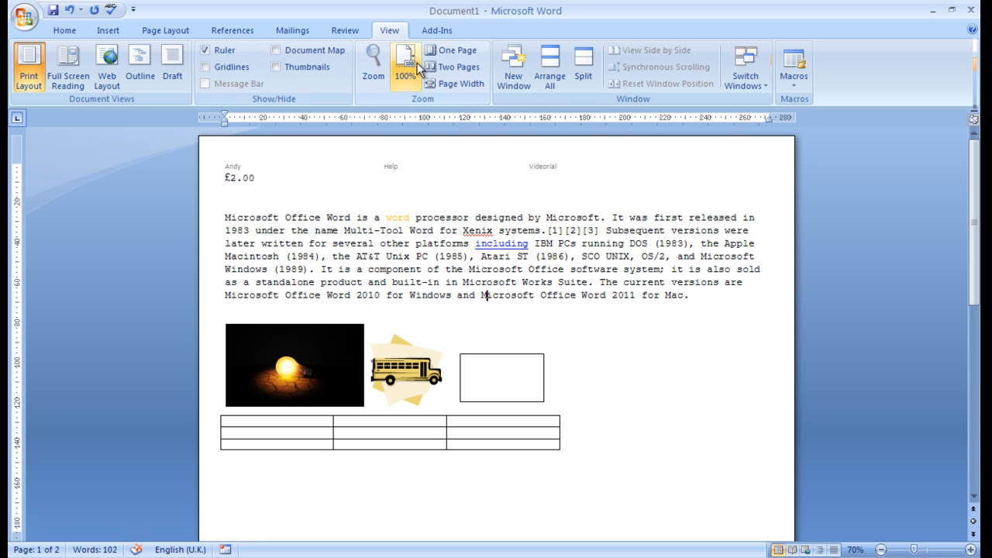
# - Check the available zoom presets, dismiss them, and reduce the document zoom to 66%
pyautogui.click(374, 78)
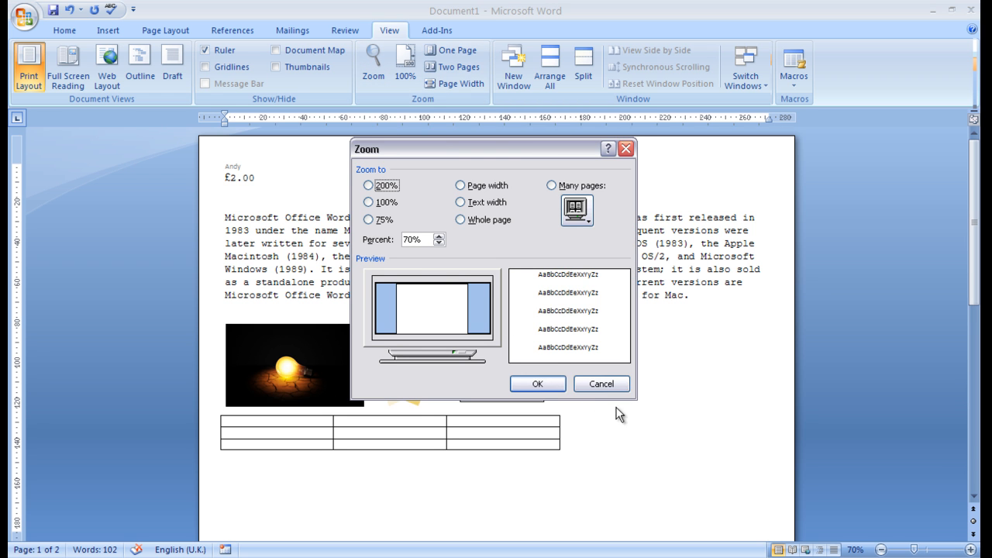
pyautogui.click(613, 384)
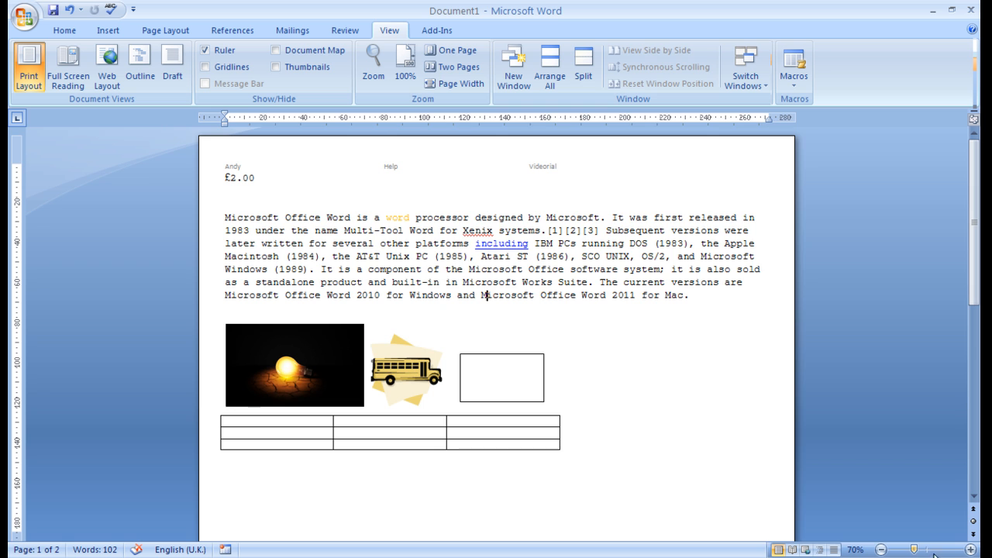
pyautogui.moveTo(915, 550)
pyautogui.mouseDown()
pyautogui.moveTo(934, 551)
pyautogui.moveTo(913, 550)
pyautogui.mouseUp()
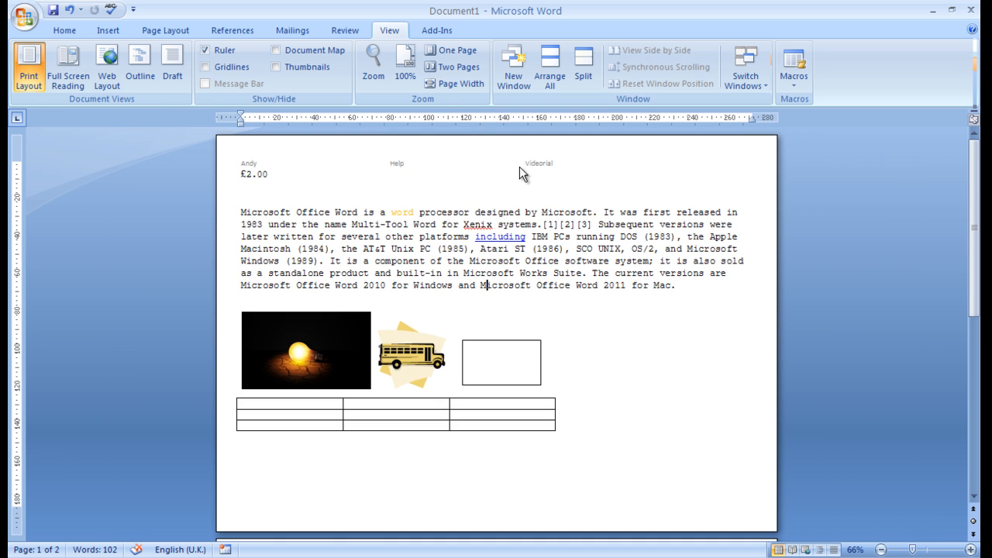
# - Set the document zoom to 100%, magnify it to 140%, and reduce it to 80%
pyautogui.click(404, 70)
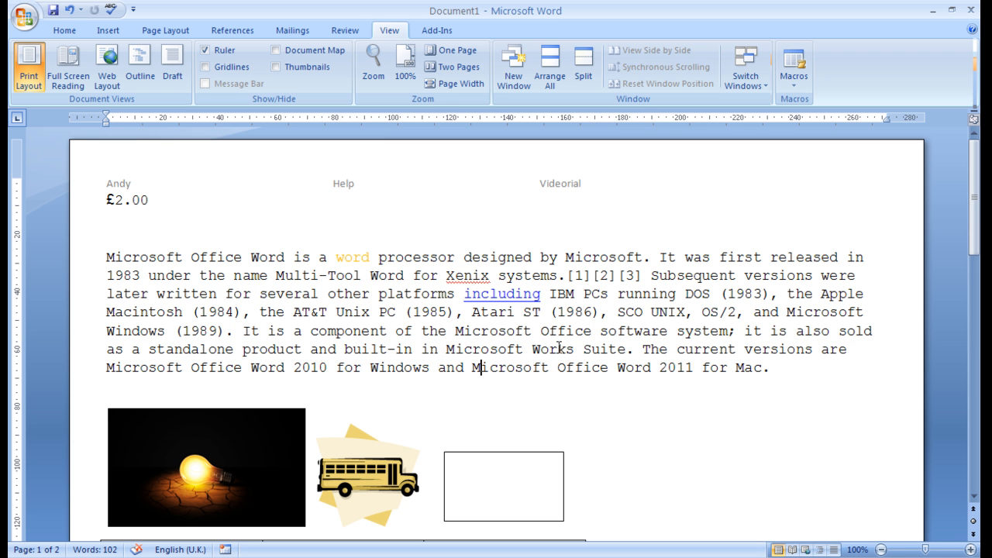
pyautogui.scroll(4, 559, 348)
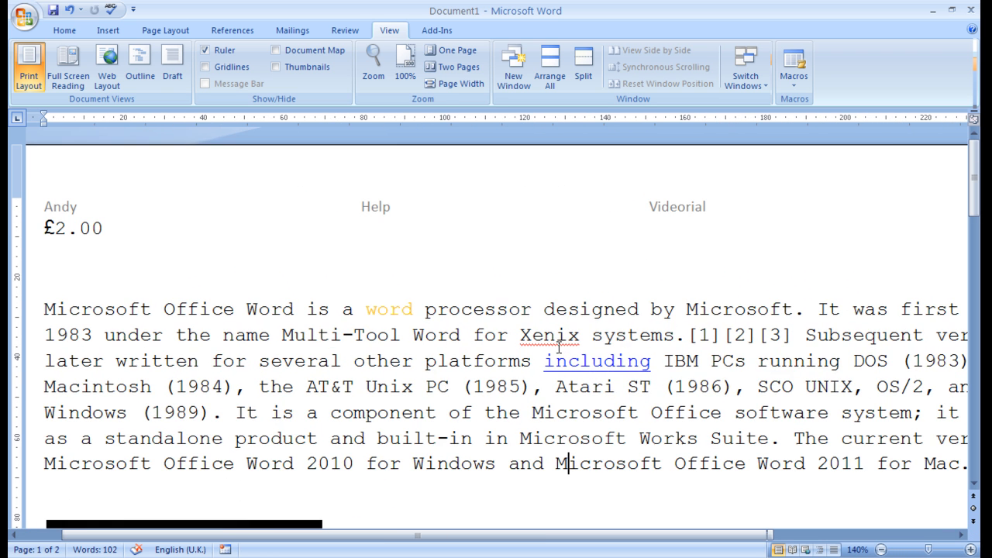
pyautogui.scroll(-5, 559, 347)
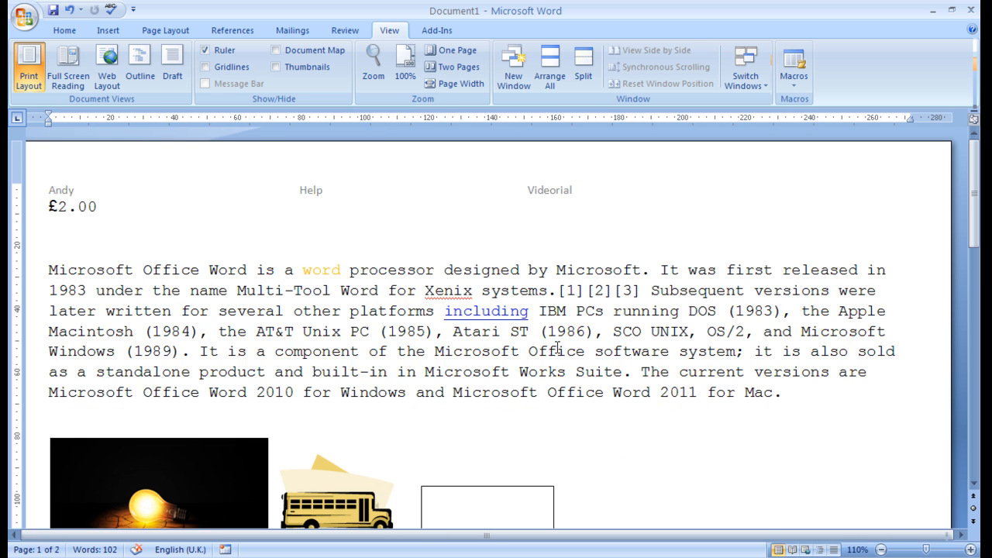
pyautogui.scroll(-1, 558, 347)
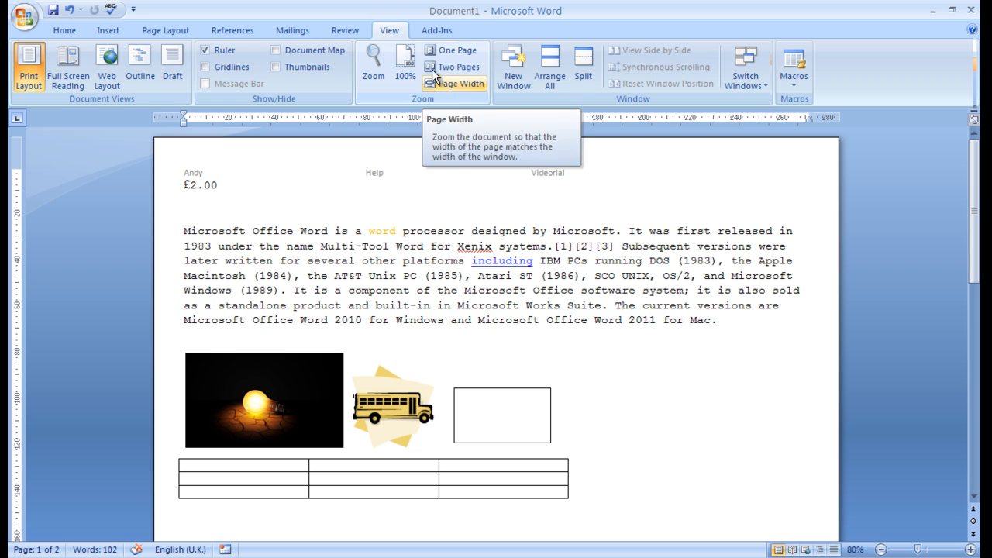
# - View the add-in commands and set the proofing language to English (U.K.)
pyautogui.click(446, 31)
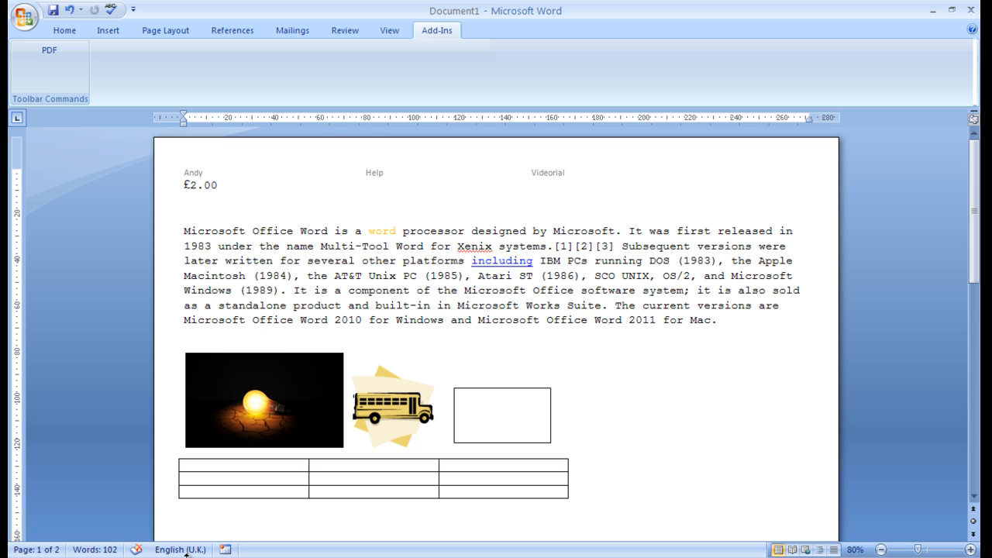
pyautogui.click(163, 549)
pyautogui.click(448, 207)
pyautogui.click(460, 195)
pyautogui.click(458, 208)
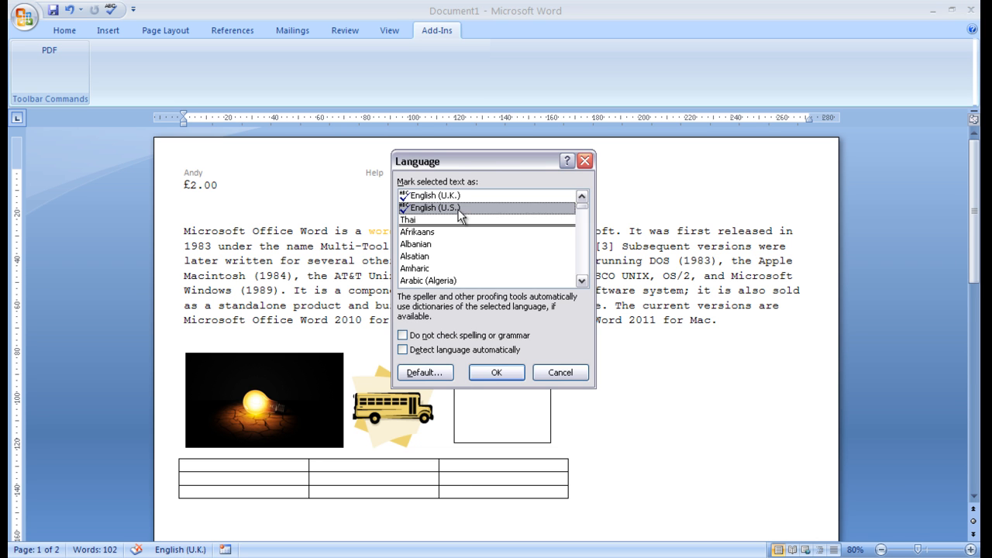
pyautogui.click(471, 197)
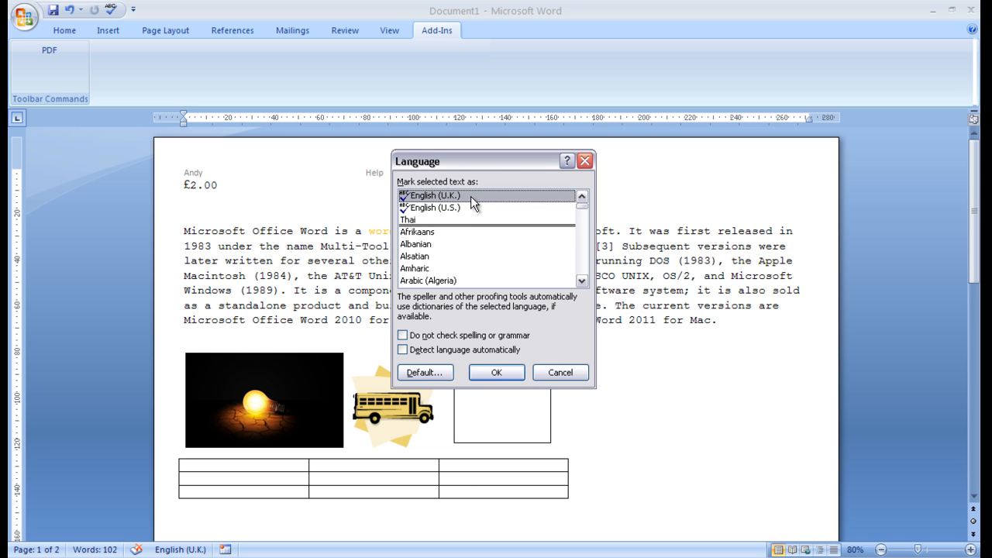
pyautogui.click(497, 373)
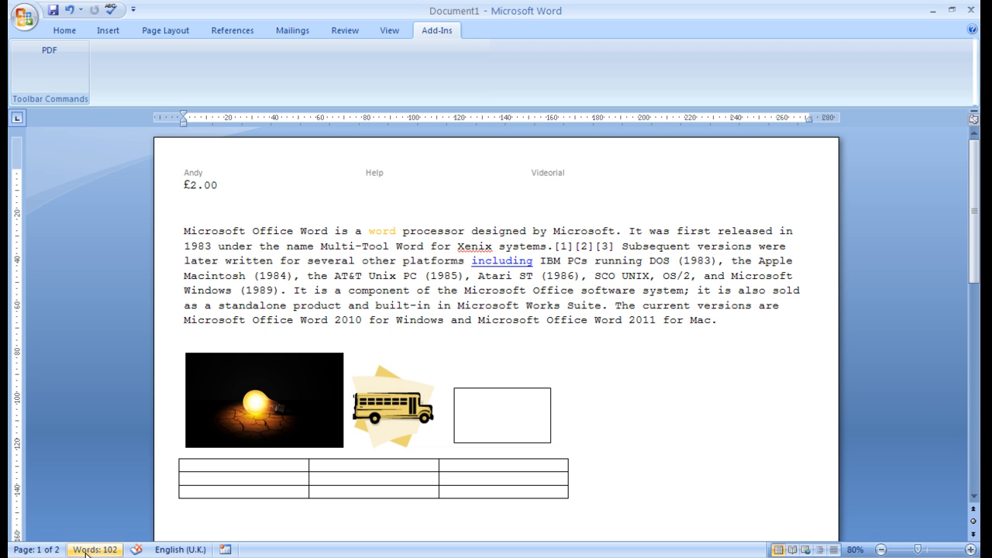
# - Search Word Help for "headers" and close the help window
pyautogui.click(973, 29)
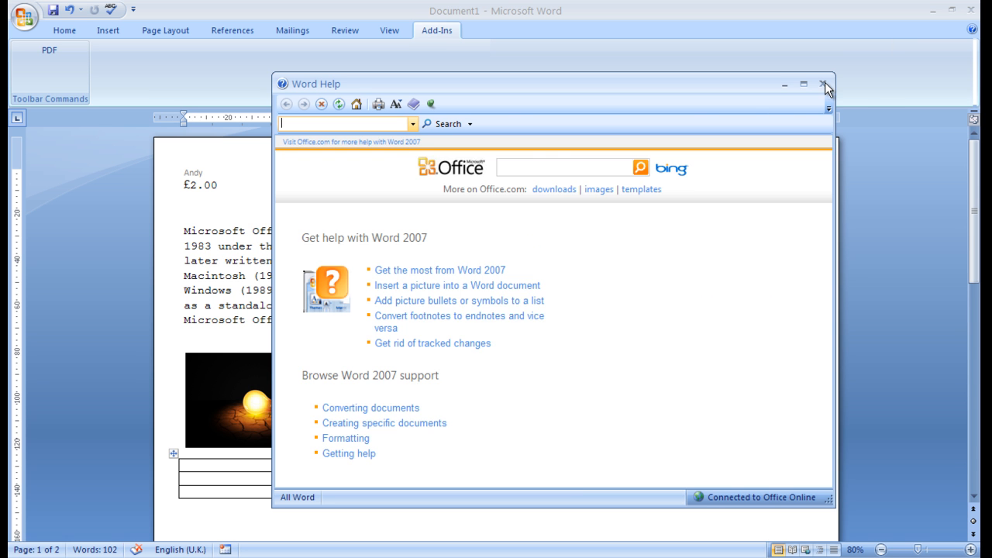
pyautogui.click(823, 83)
pyautogui.click(972, 29)
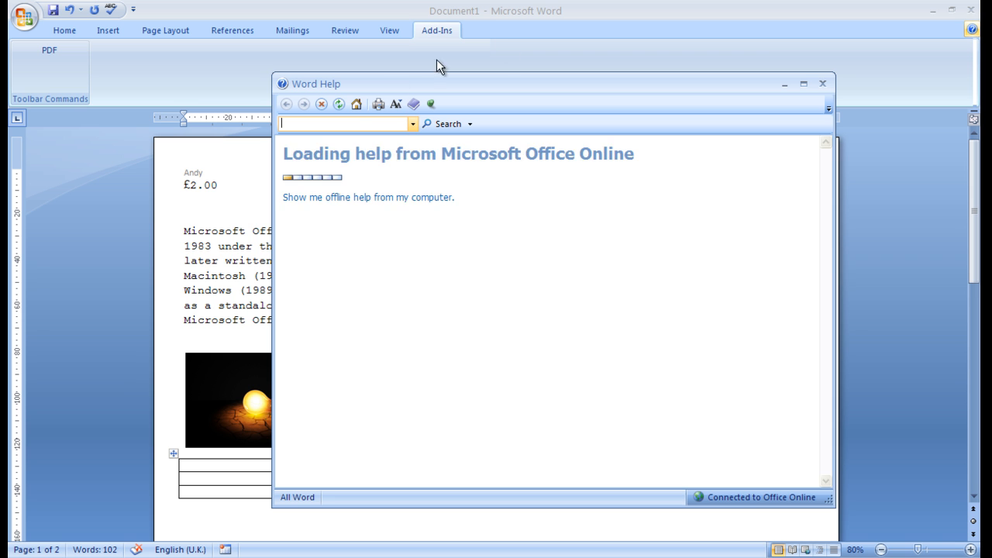
pyautogui.doubleClick(315, 122)
pyautogui.write('headers')
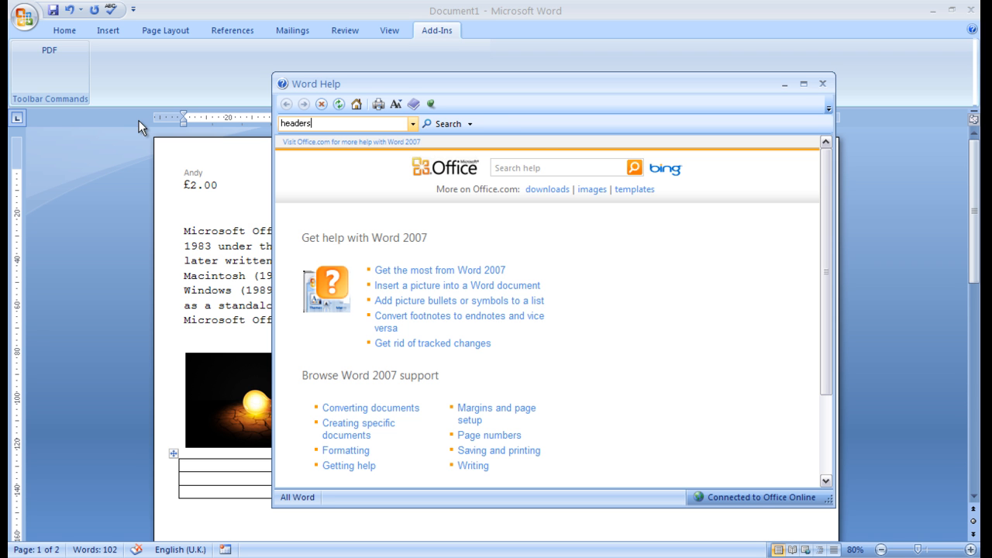
pyautogui.click(446, 124)
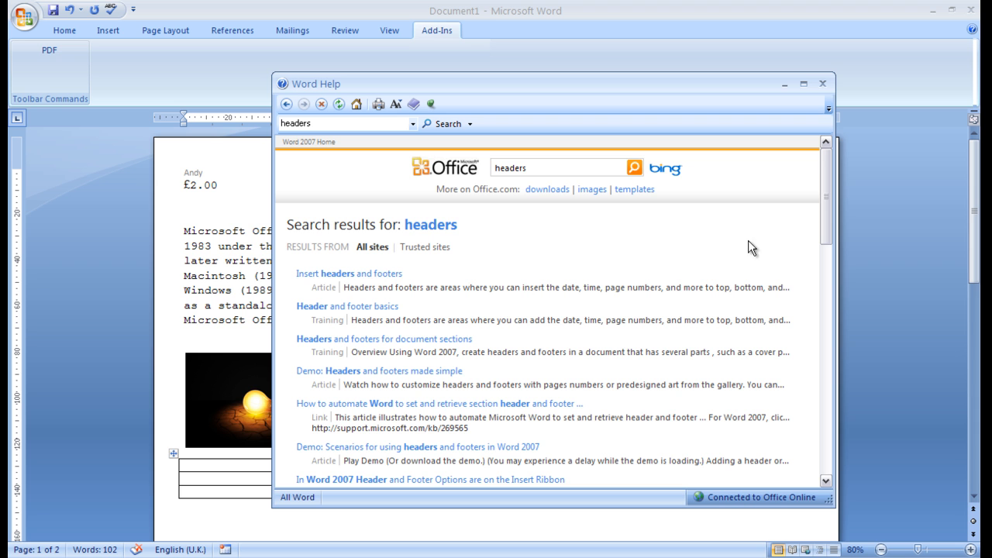
pyautogui.click(823, 85)
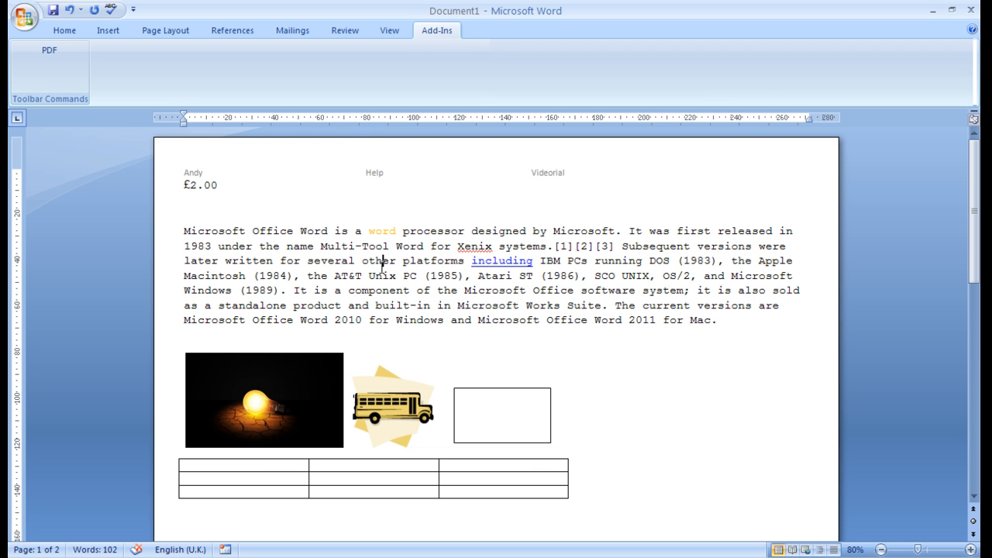